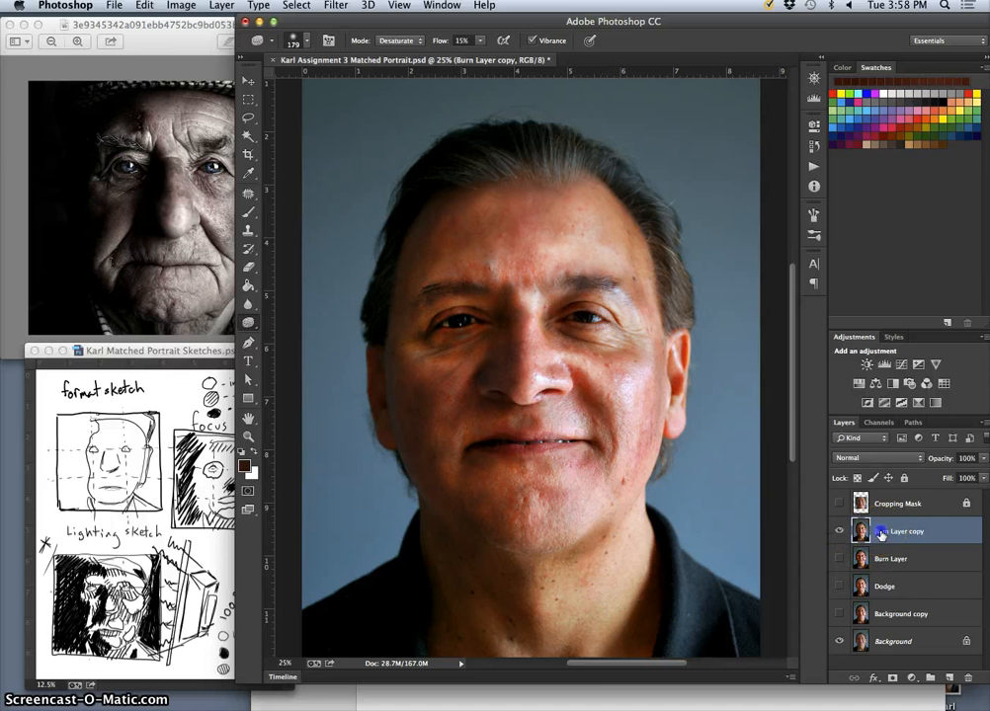
# Rename the Burn Layer copy layer as Sponge Layer.
pyautogui.write('So')
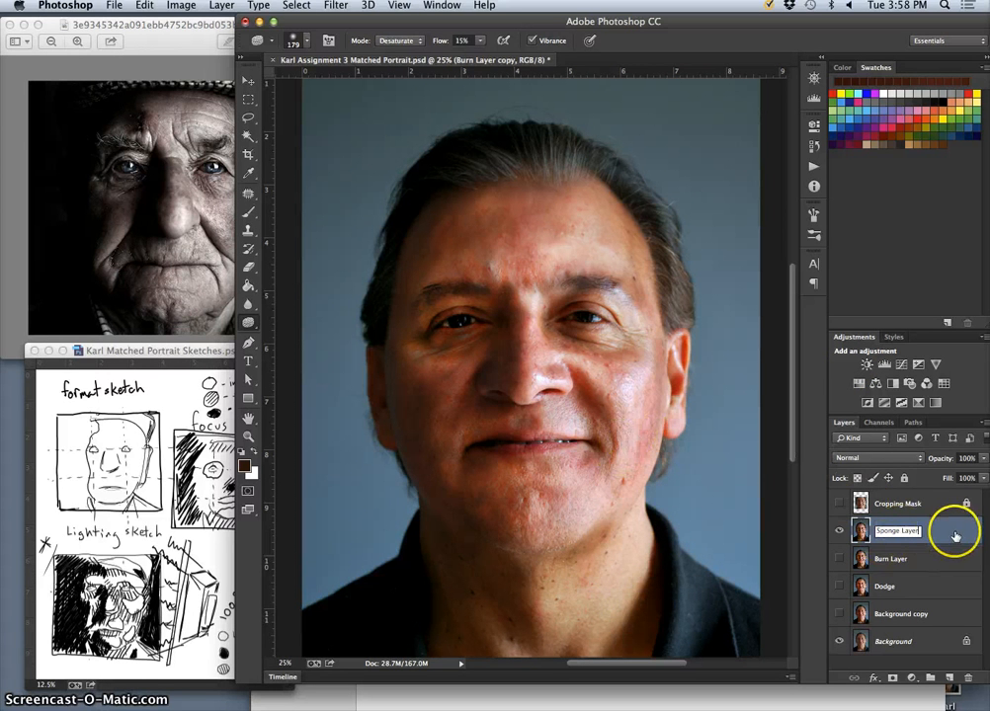
pyautogui.press('Return')
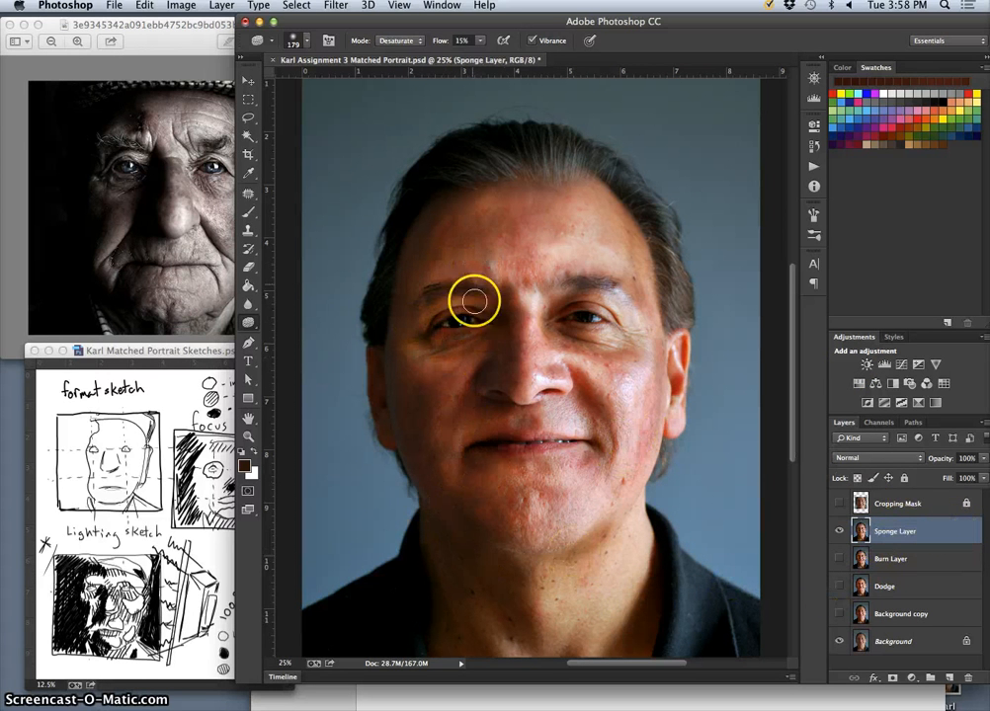
# Compare the portrait with the Sponge Layer hidden and shown against the reference photo and sketches.
pyautogui.click(841, 530)
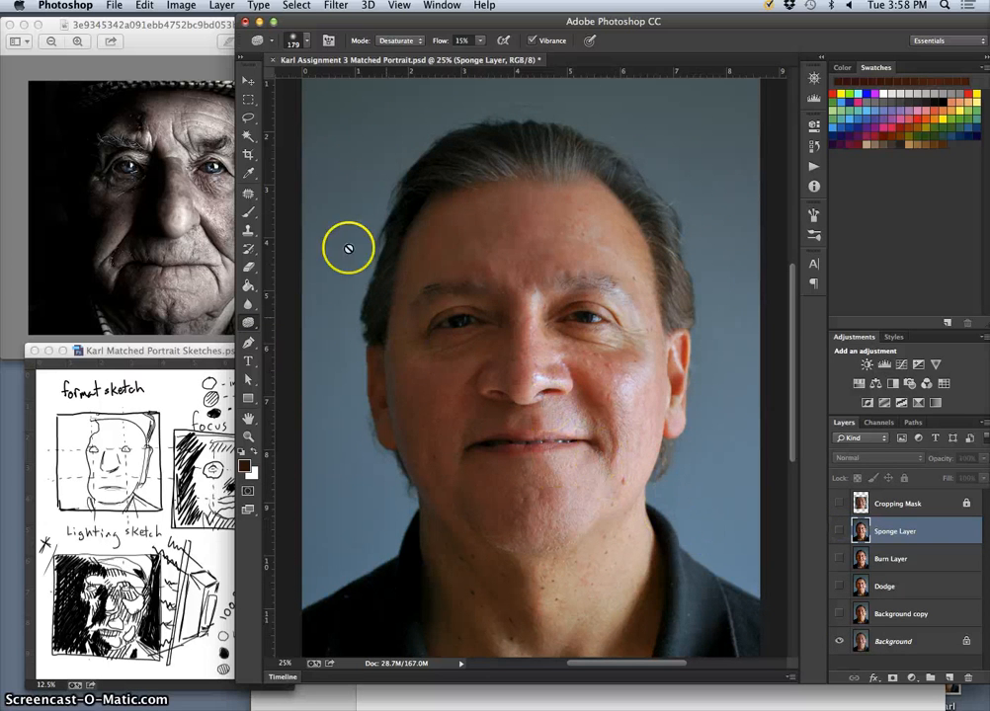
pyautogui.moveTo(350, 22); pyautogui.dragTo(426, 12)
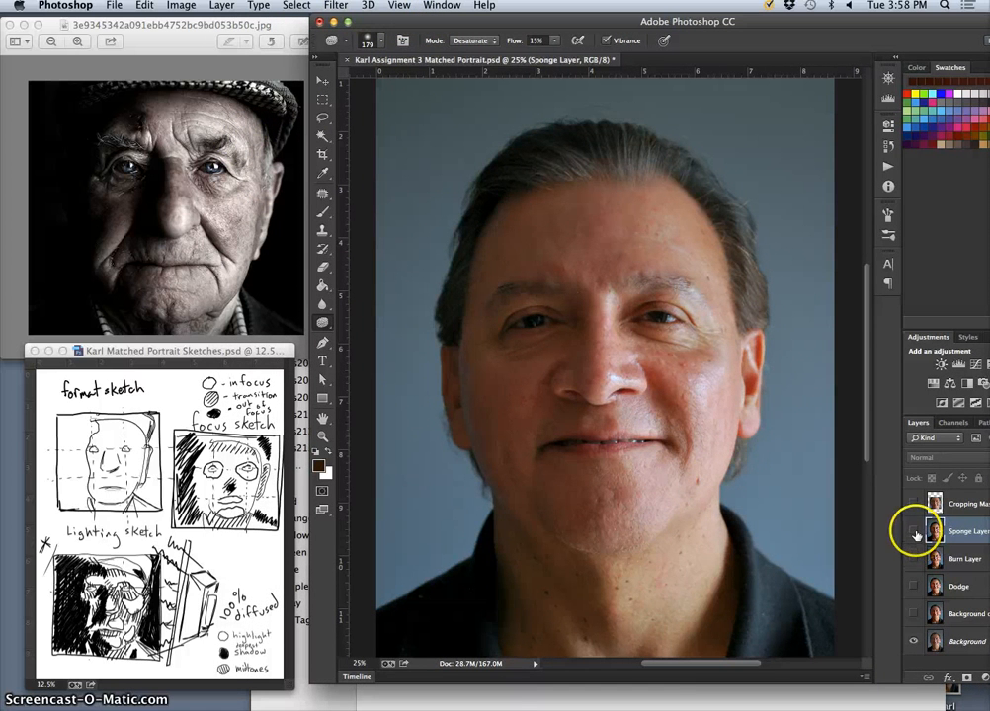
pyautogui.click(914, 533)
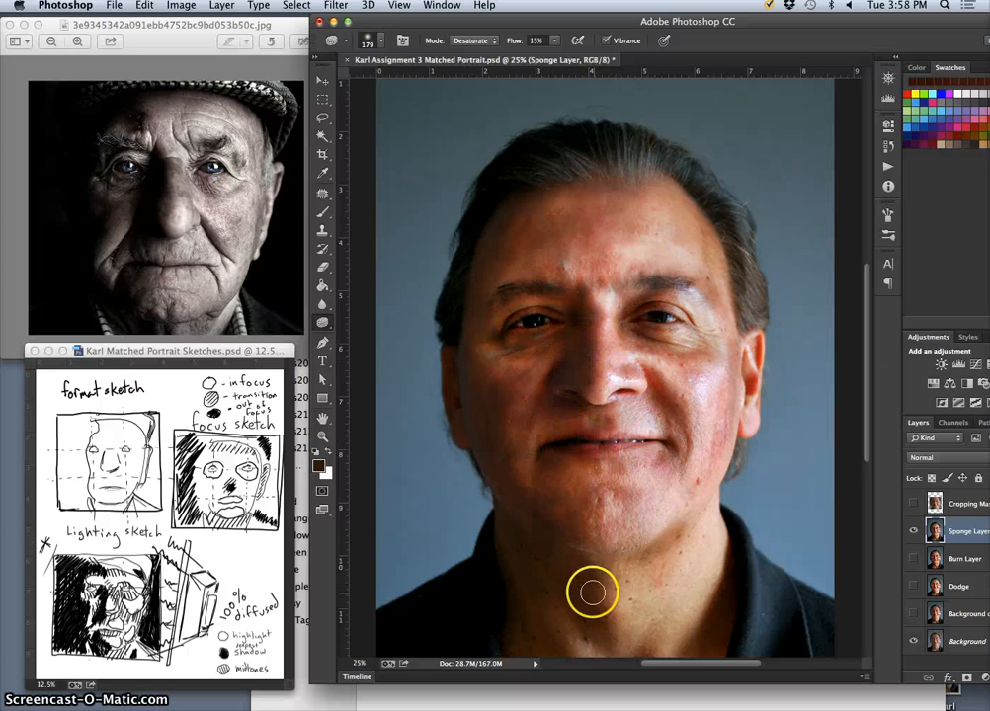
pyautogui.moveTo(683, 26)
pyautogui.mouseDown()
pyautogui.moveTo(612, 26)
pyautogui.moveTo(679, 27)
pyautogui.mouseUp()
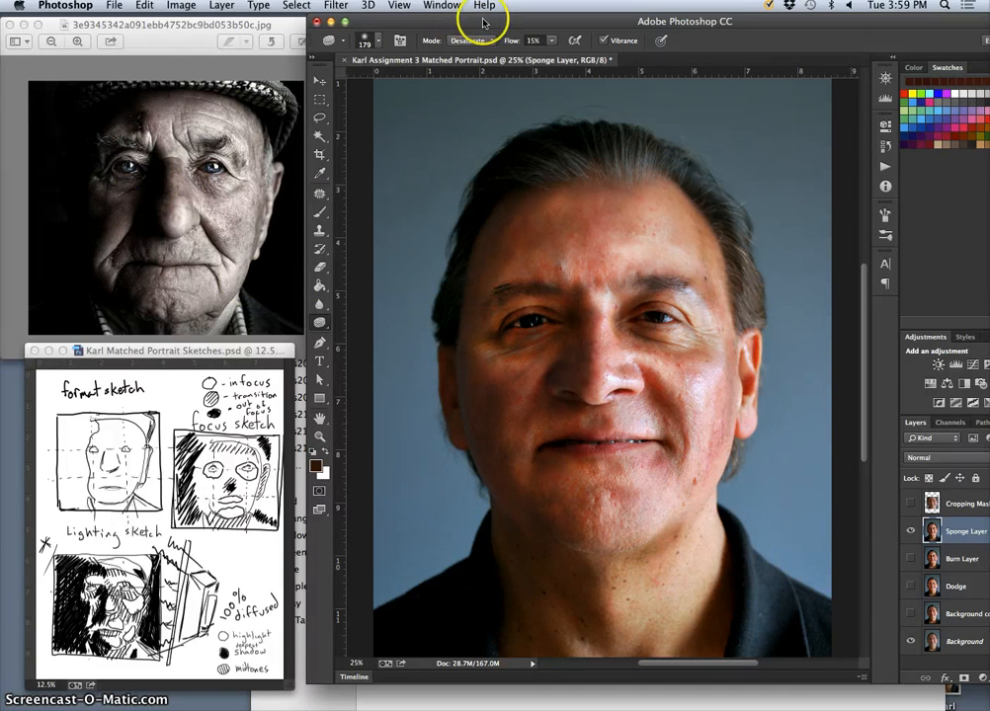
pyautogui.moveTo(482, 20); pyautogui.dragTo(367, 20)
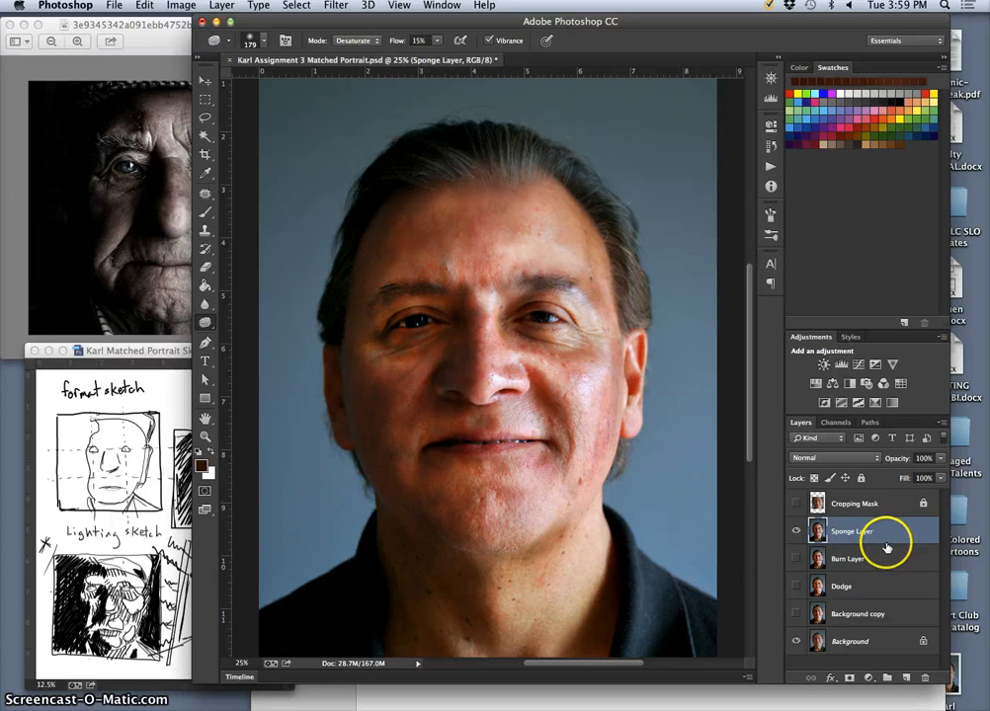
# Duplicate the Sponge Layer.
pyautogui.press('super+j')
# Try selecting the blue-grey backdrop around the man with the Magic Wand at tolerance 32, including both sides of the head.
pyautogui.click(205, 136)
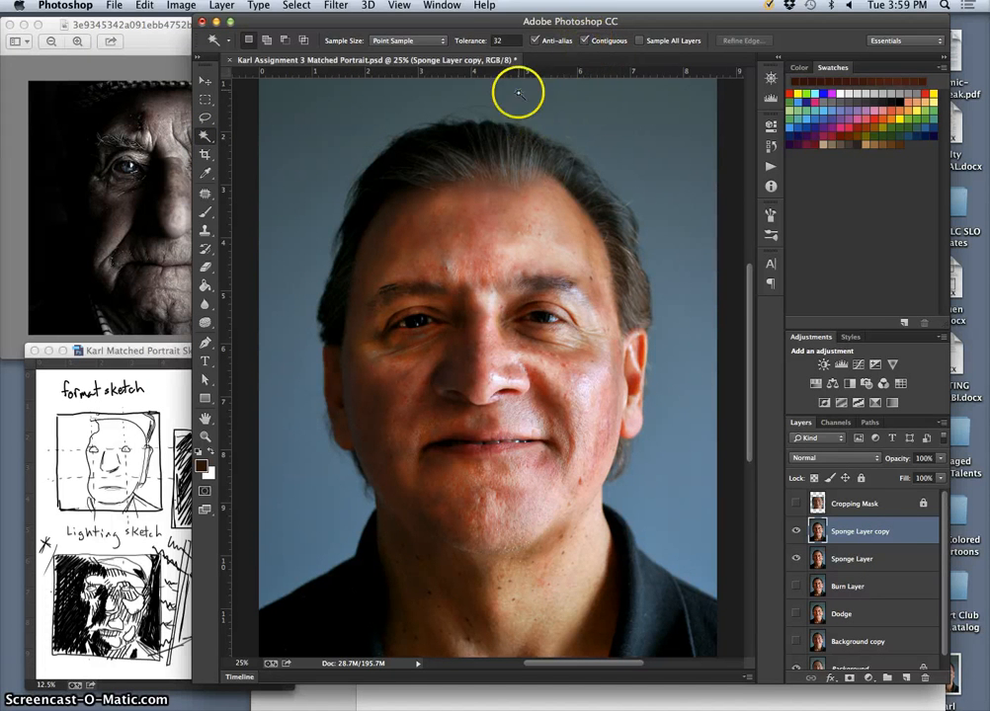
pyautogui.click(624, 121)
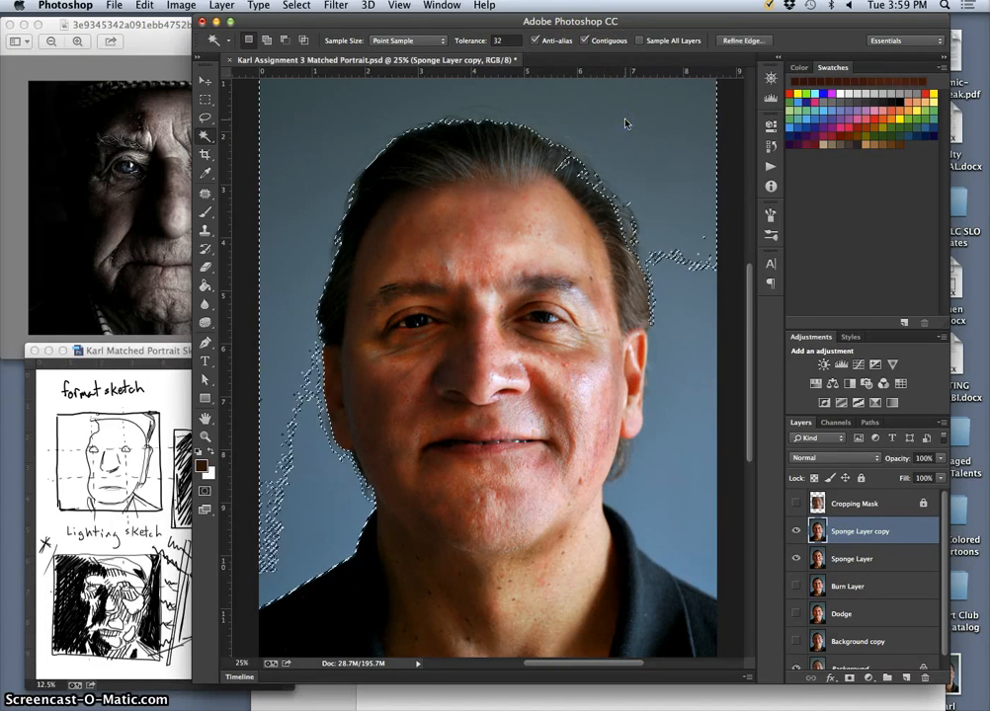
pyautogui.click(692, 360)
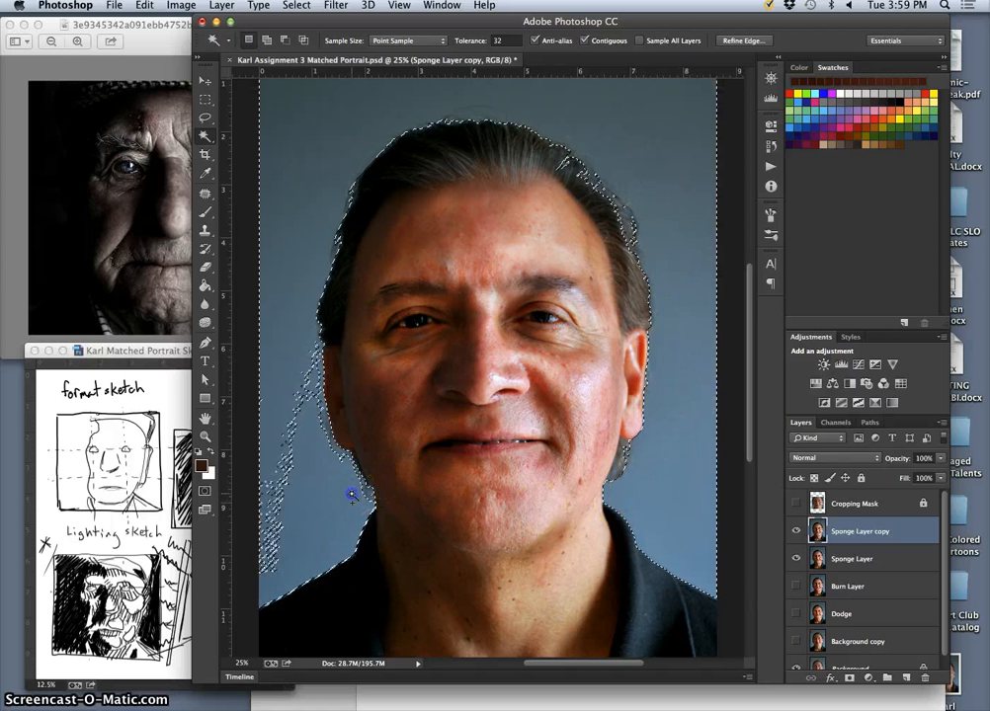
pyautogui.click(323, 426)
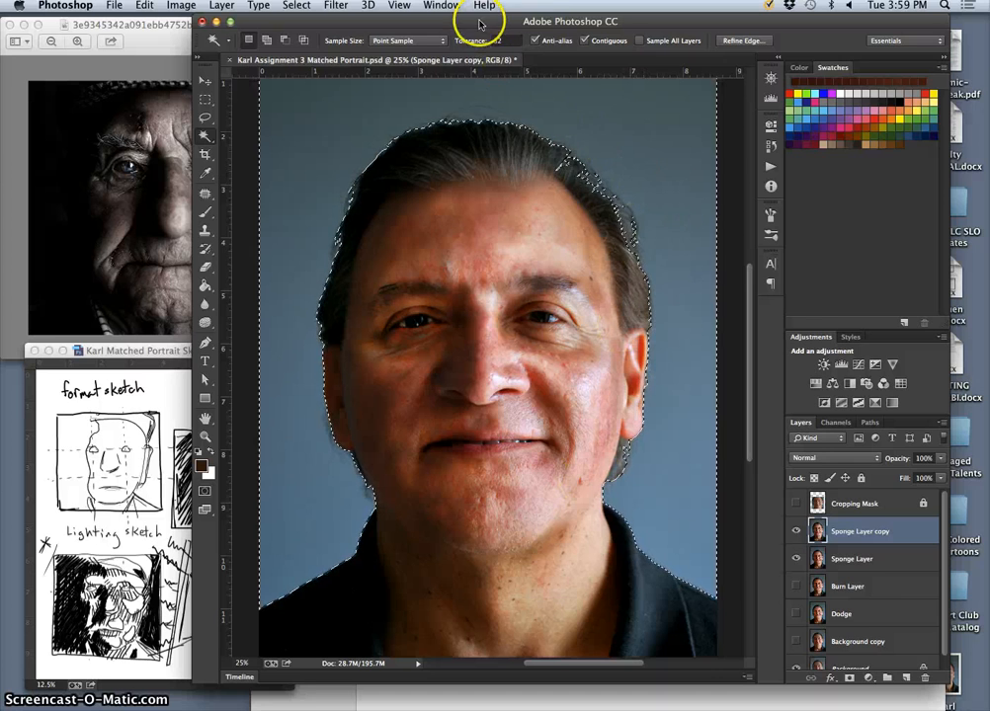
pyautogui.moveTo(479, 22); pyautogui.dragTo(551, 20)
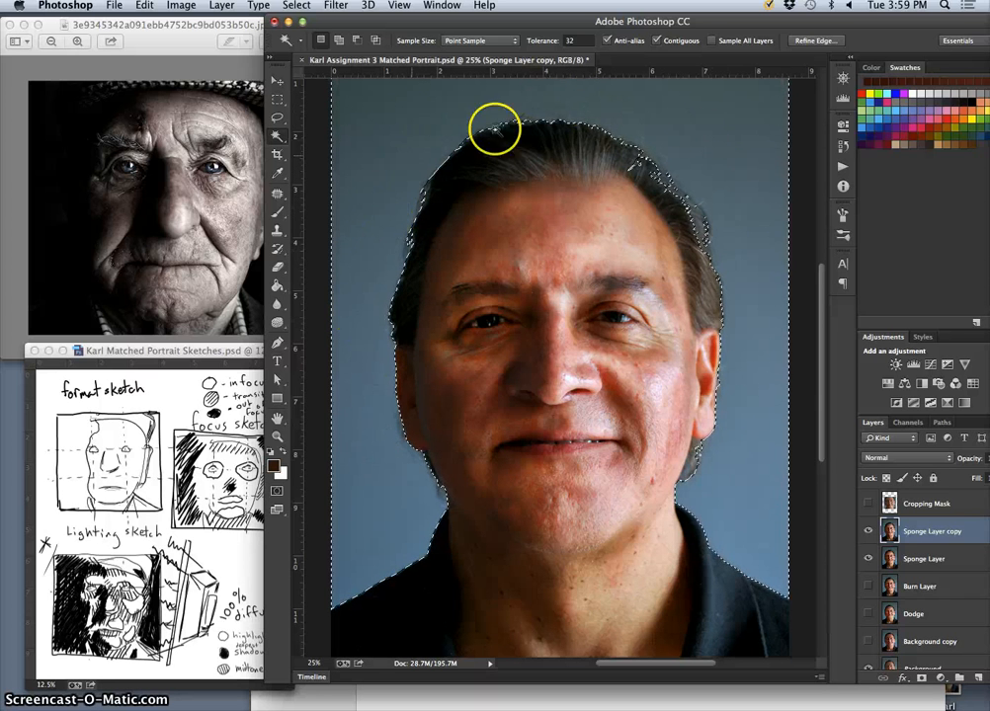
# Drop the existing selection and trace a Lasso selection just inside the man's outline, from shoulders and neck up around the head.
pyautogui.click(276, 116)
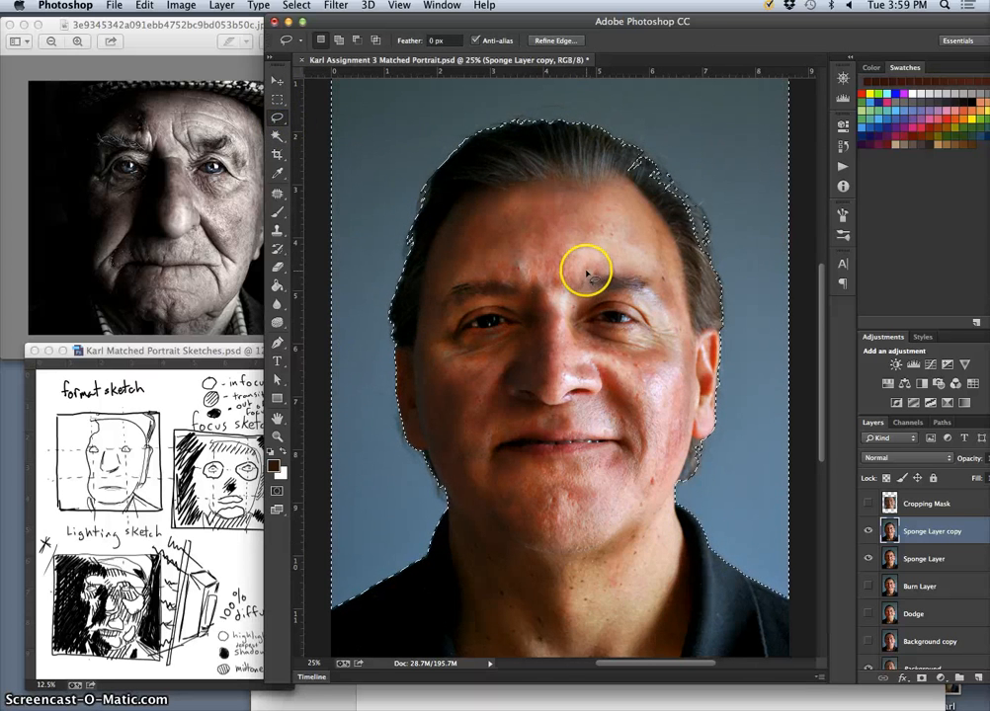
pyautogui.click(586, 277)
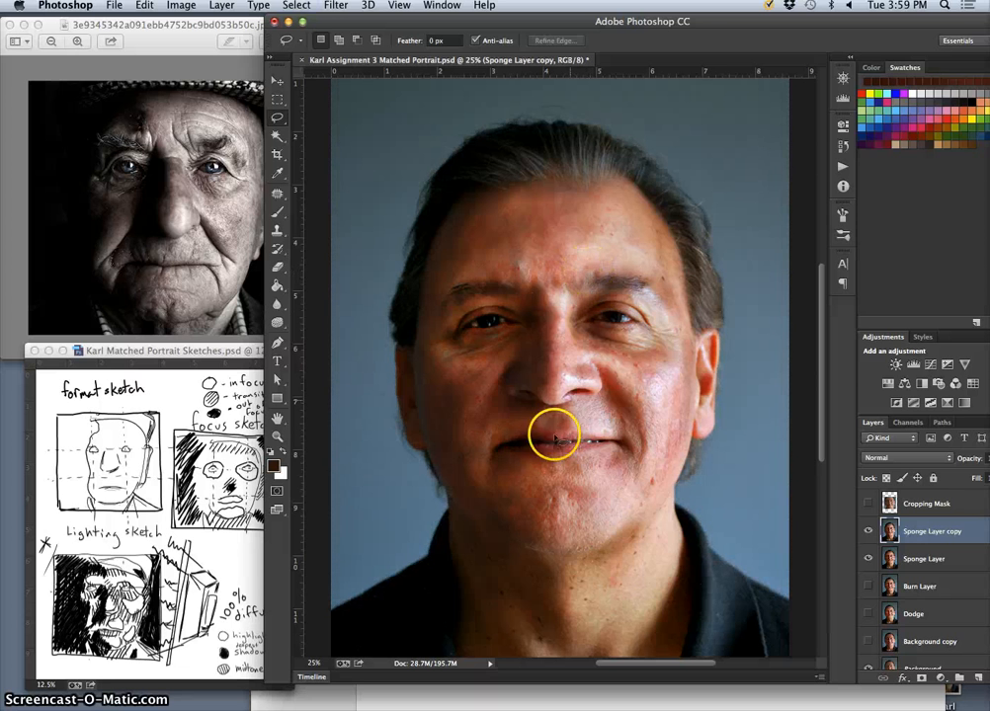
pyautogui.press('super+minus')
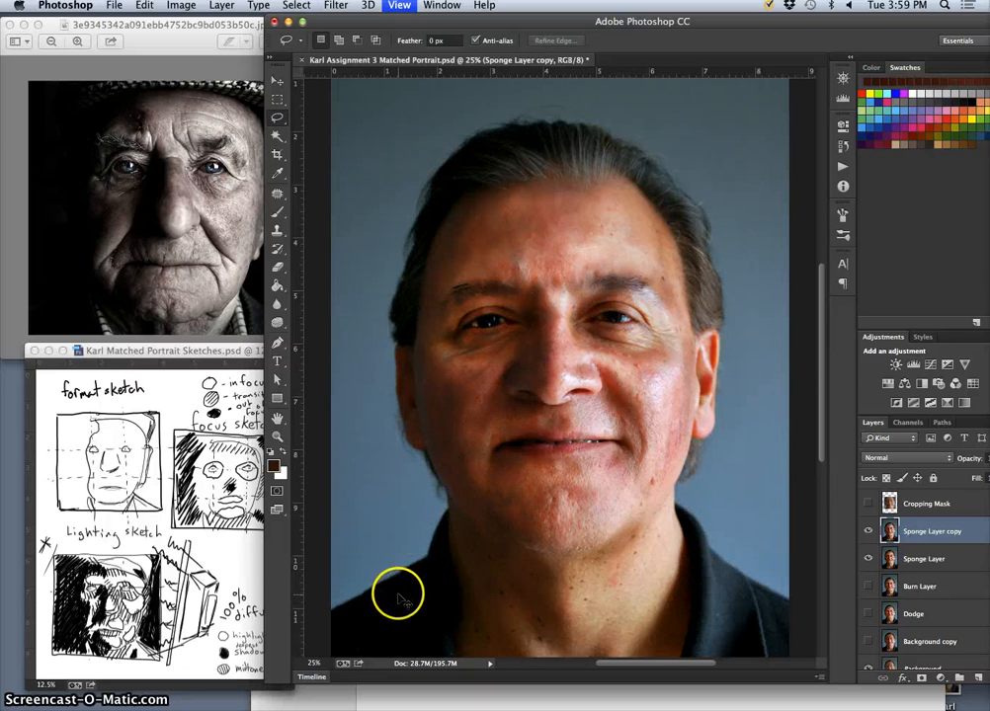
pyautogui.click(408, 534)
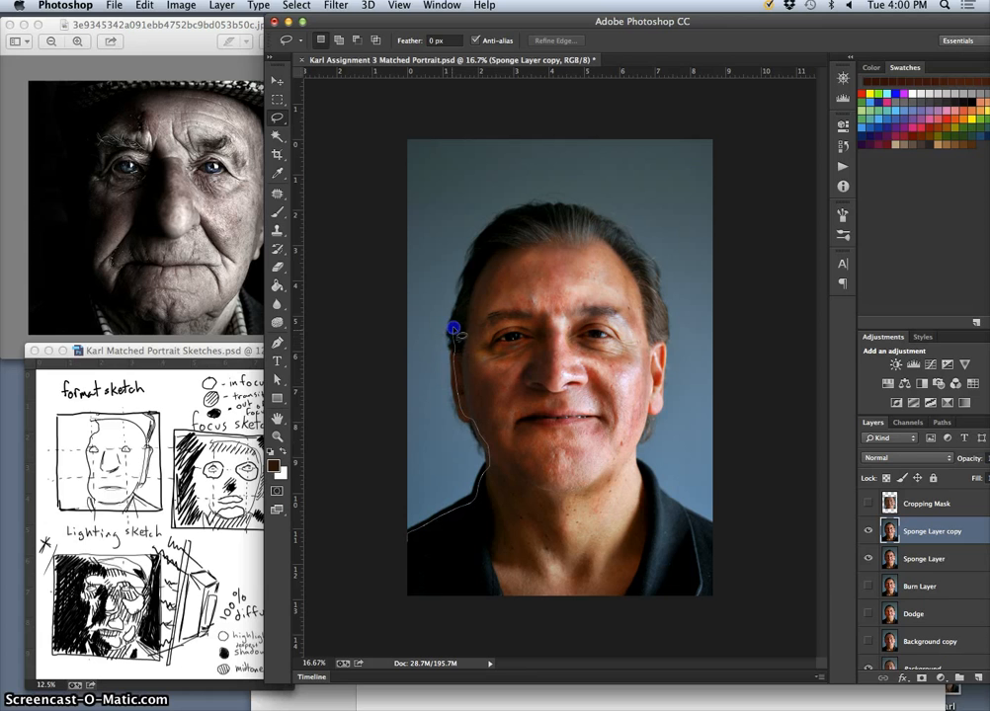
pyautogui.moveTo(464, 302); pyautogui.dragTo(468, 279)
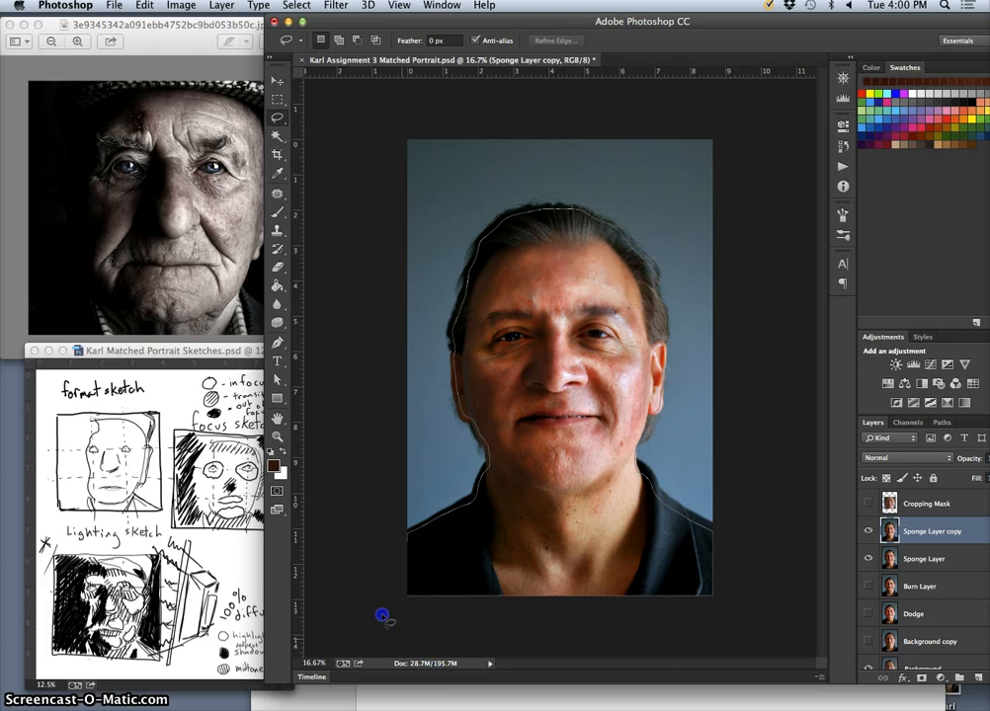
# Correct the Lasso selection along the hair and neck below the ear on the brightly lit side by adding and subtracting small areas.
pyautogui.press('super+equal')
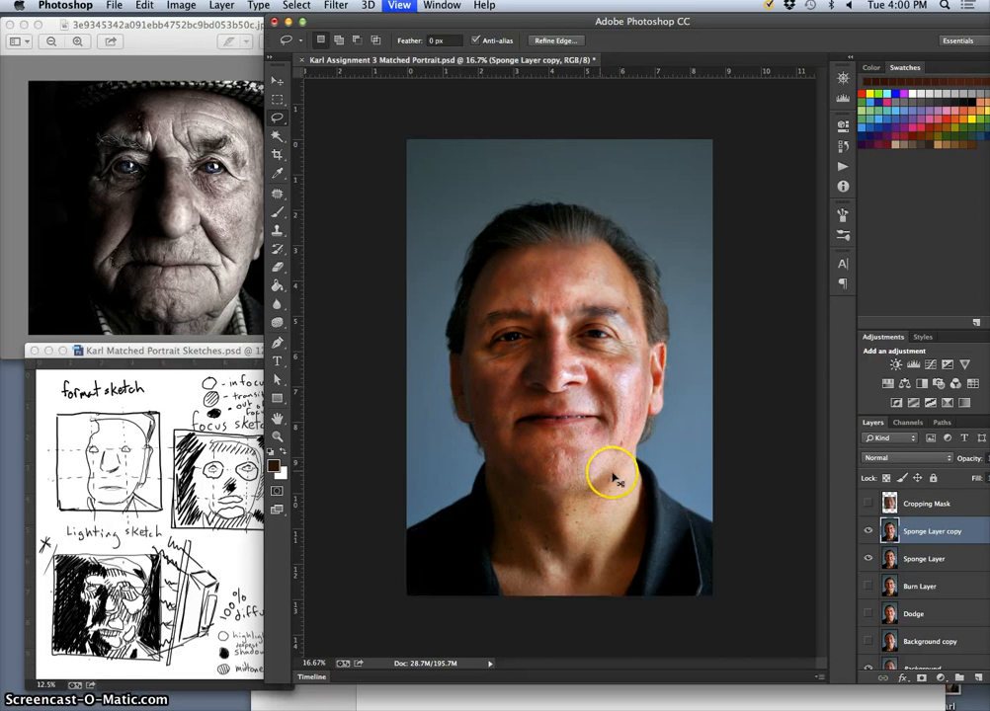
pyautogui.press('super+equal')
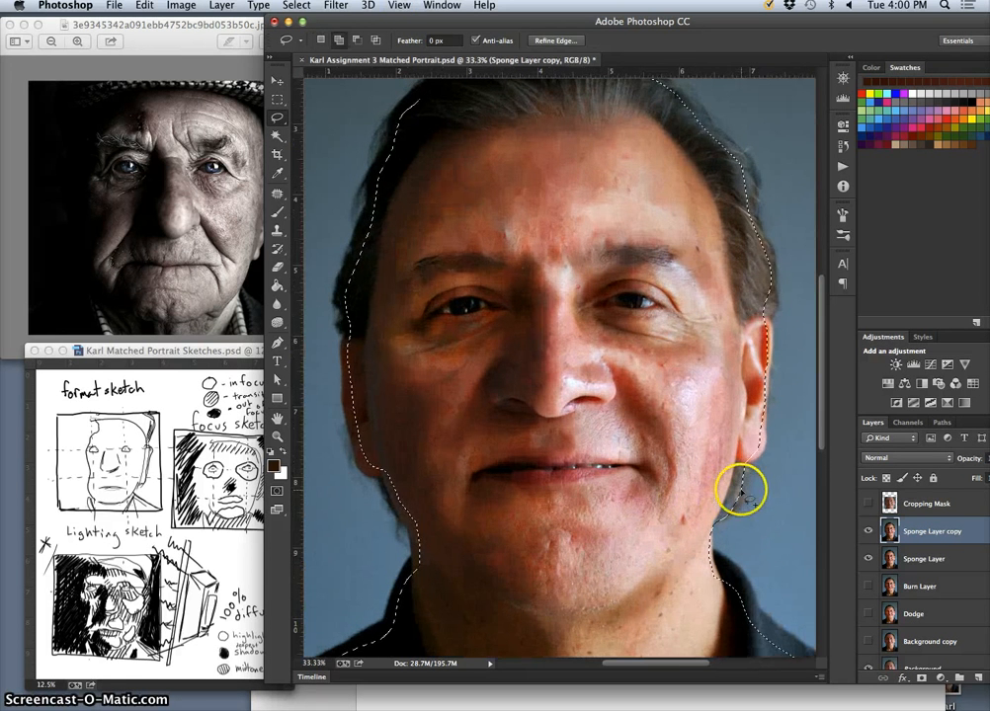
pyautogui.click(739, 494)
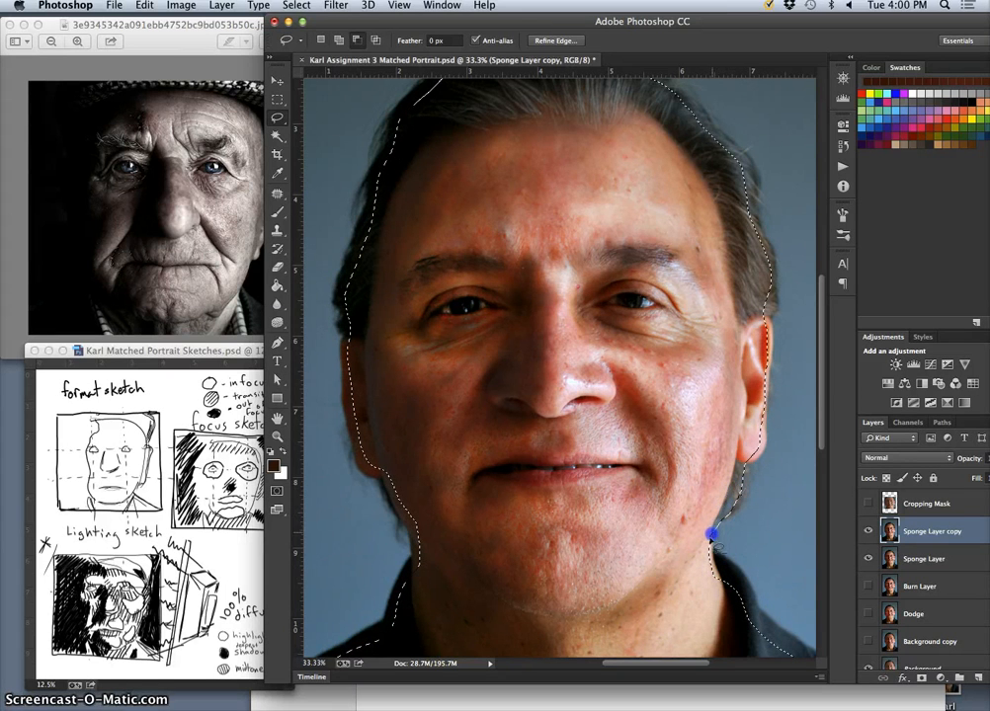
pyautogui.click(711, 535)
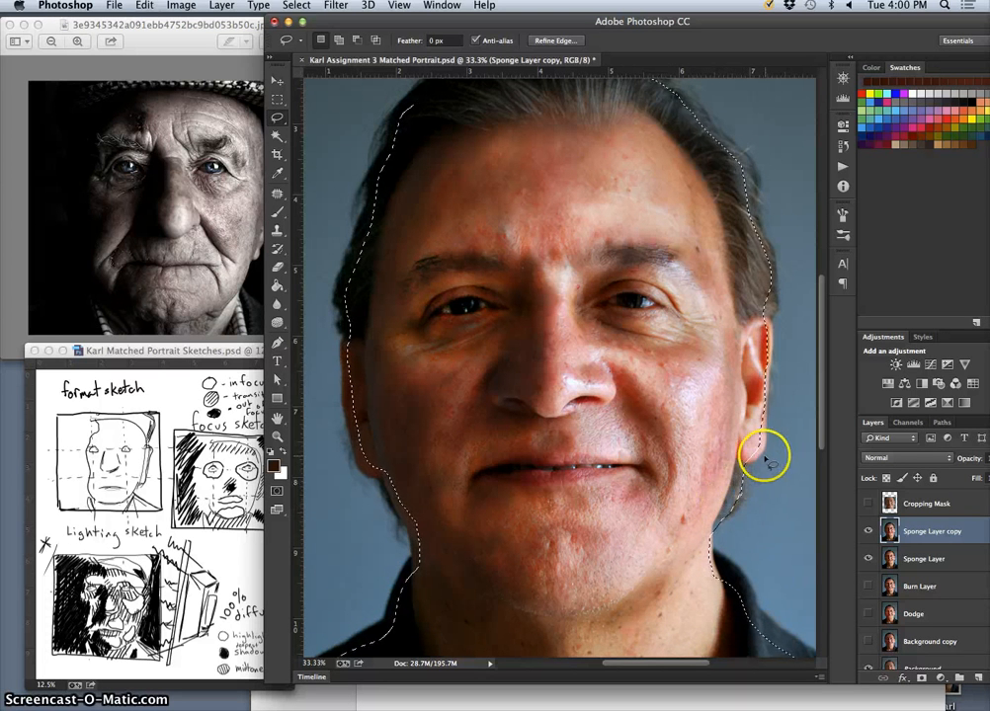
# Invert the selection to cover the backdrop and copy it onto a new layer.
pyautogui.press('super+minus')
pyautogui.press('super+minus')
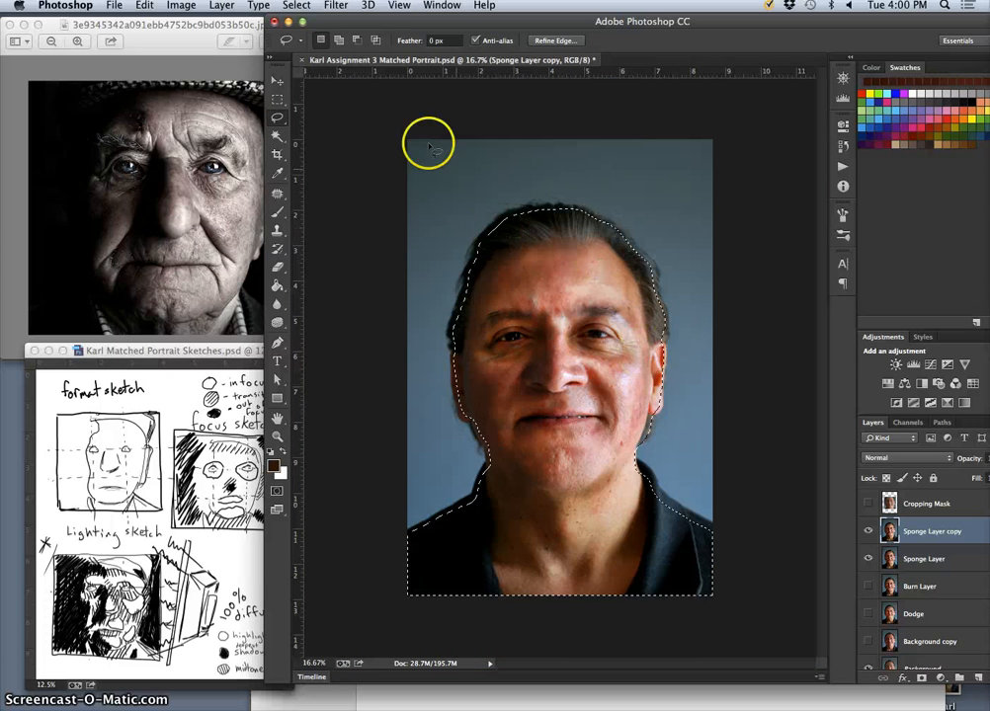
pyautogui.click(297, 5)
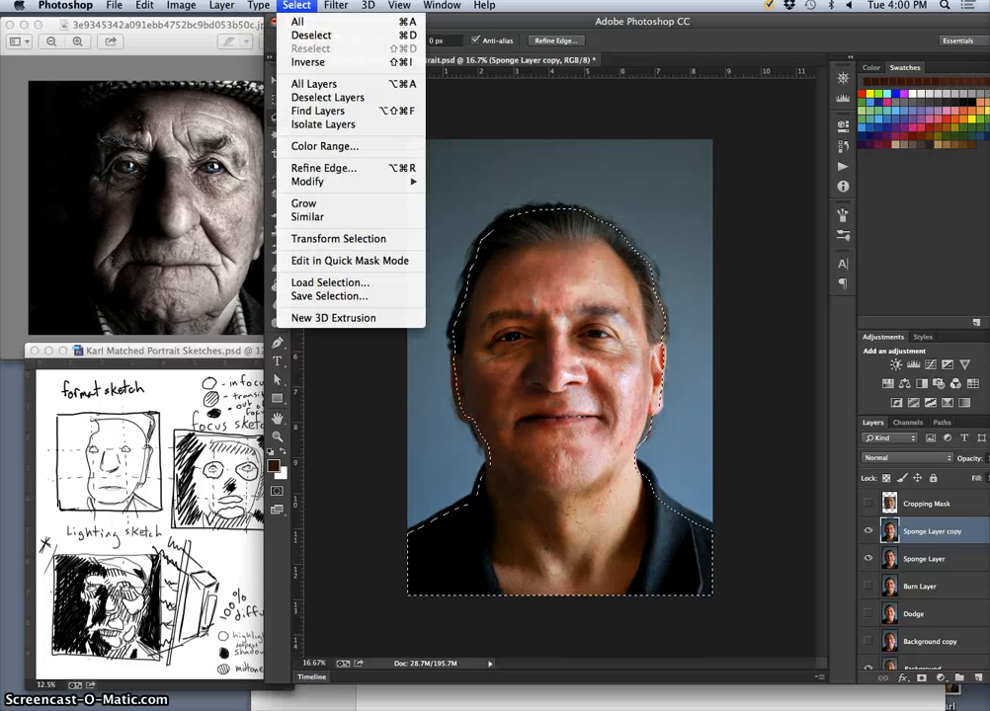
pyautogui.click(322, 62)
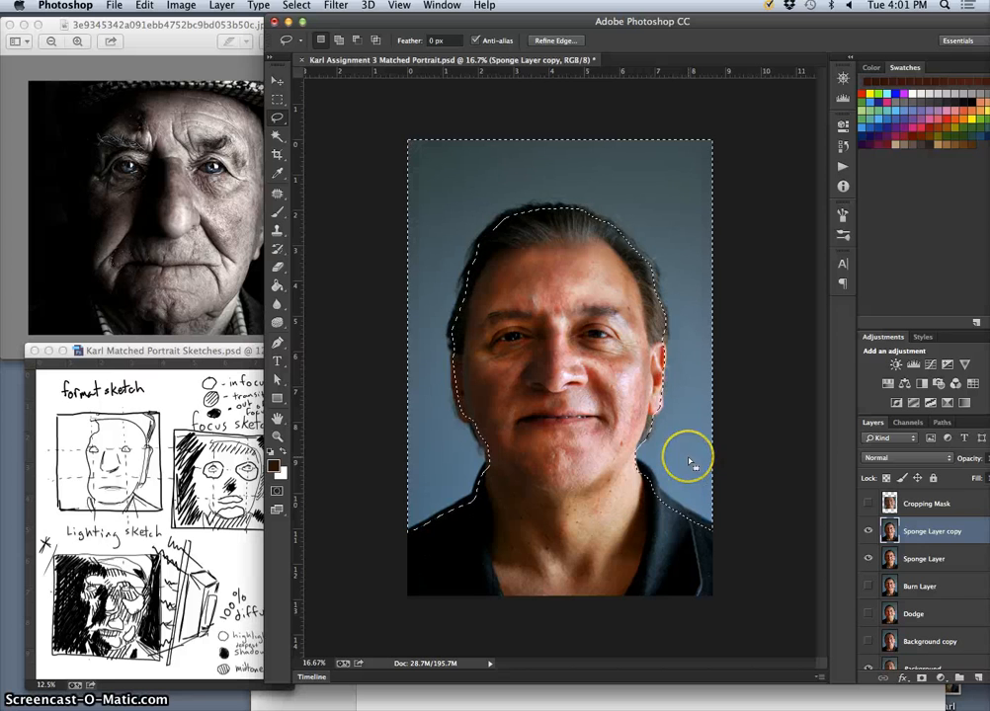
pyautogui.press('super+j')
# Hide the Sponge Layer copy, Sponge Layer and Background layers so that only the copied backdrop shows.
pyautogui.click(867, 534)
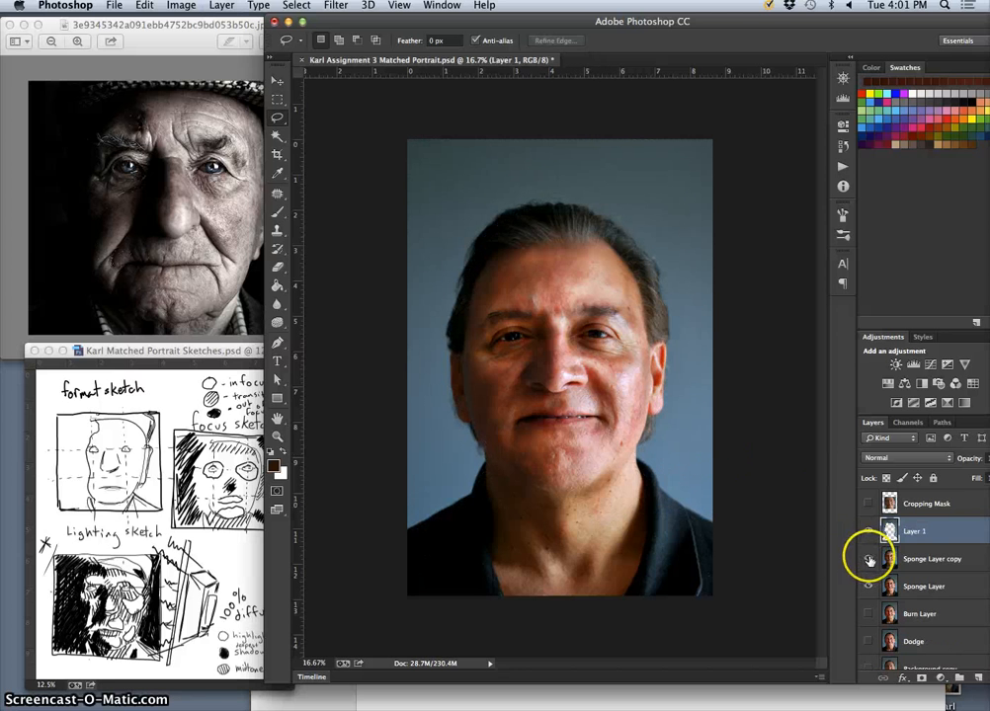
pyautogui.click(869, 587)
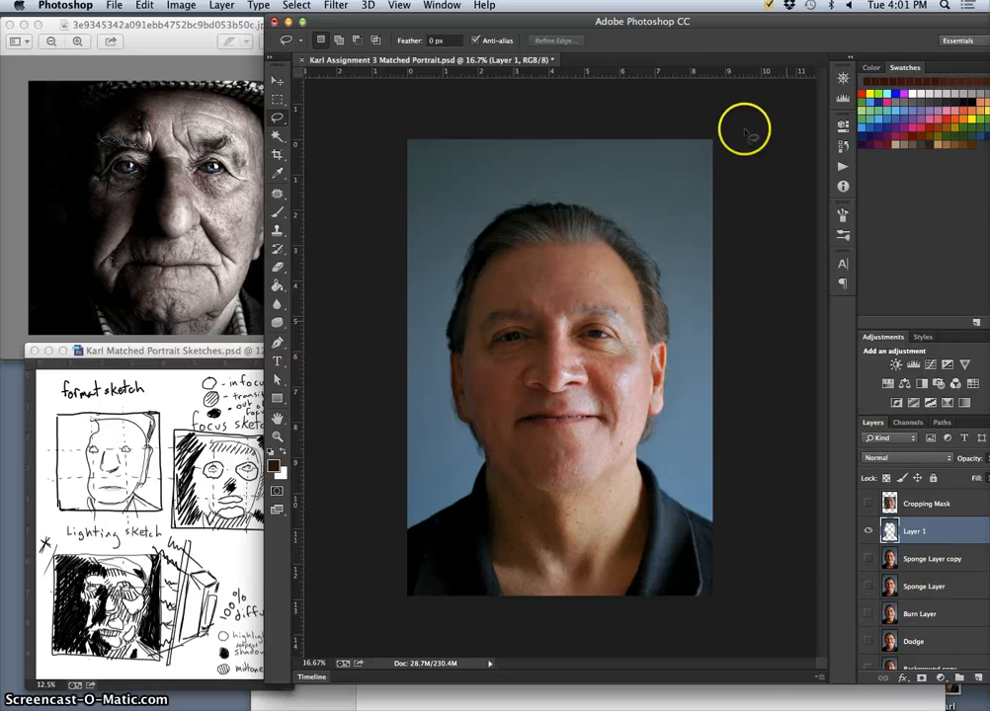
pyautogui.moveTo(748, 24); pyautogui.dragTo(681, 24)
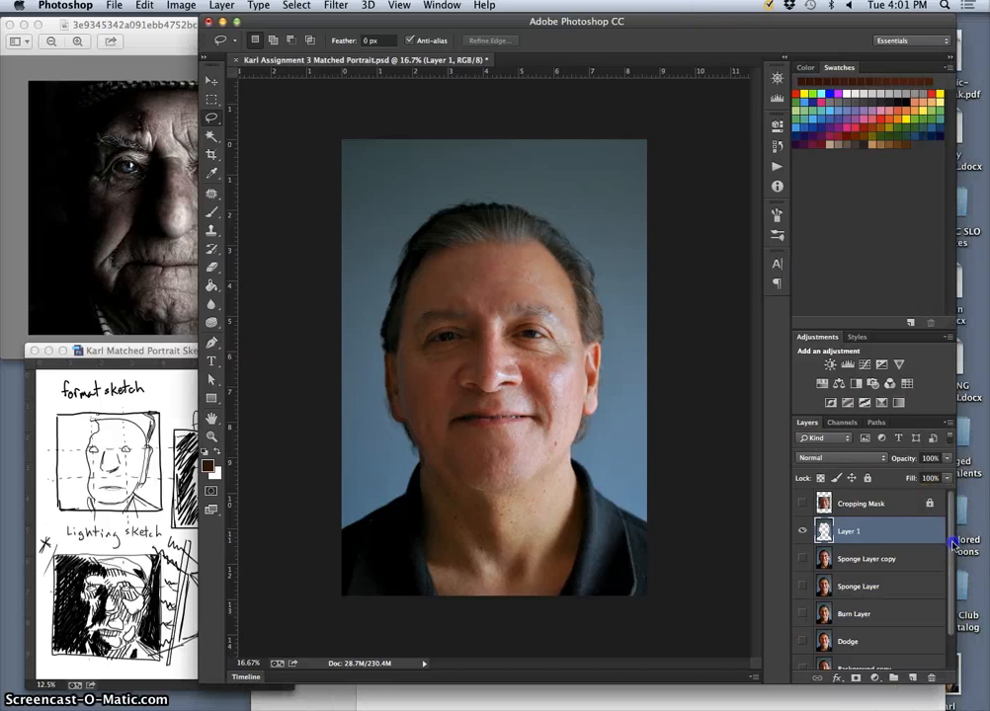
pyautogui.scroll(-2, 892, 622)
pyautogui.click(802, 656)
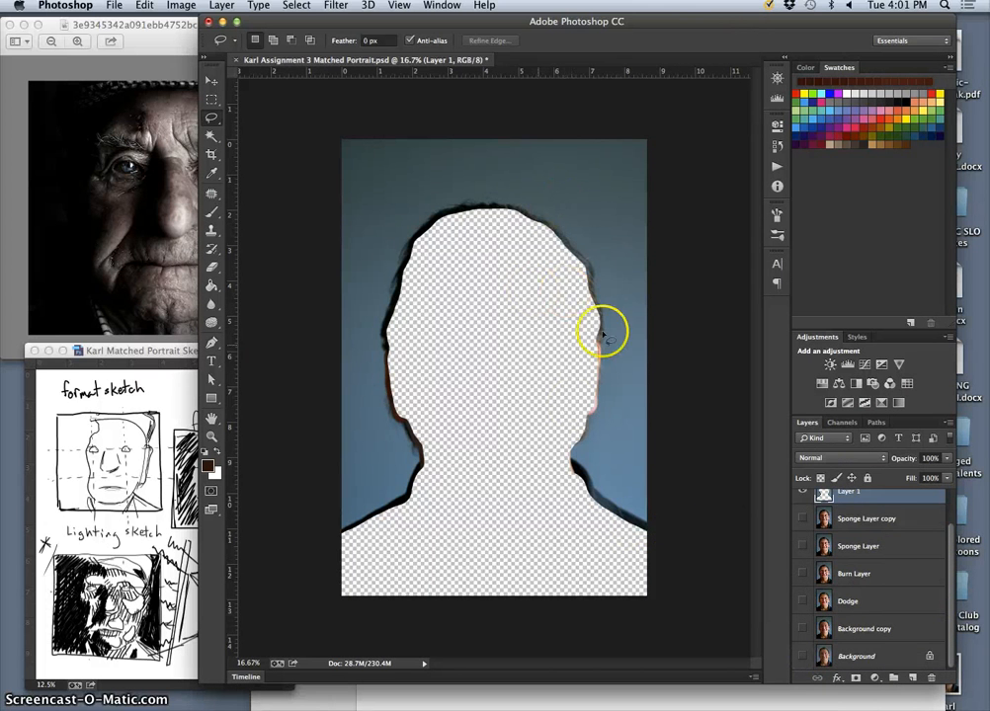
pyautogui.moveTo(951, 538); pyautogui.dragTo(956, 499)
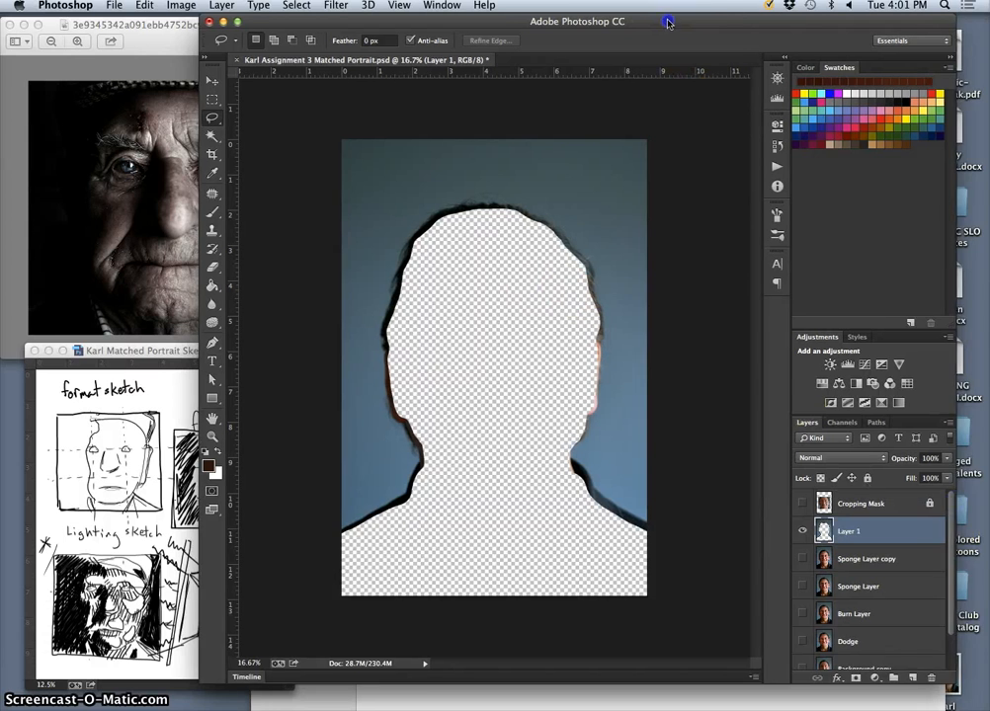
pyautogui.moveTo(681, 39); pyautogui.dragTo(742, 40)
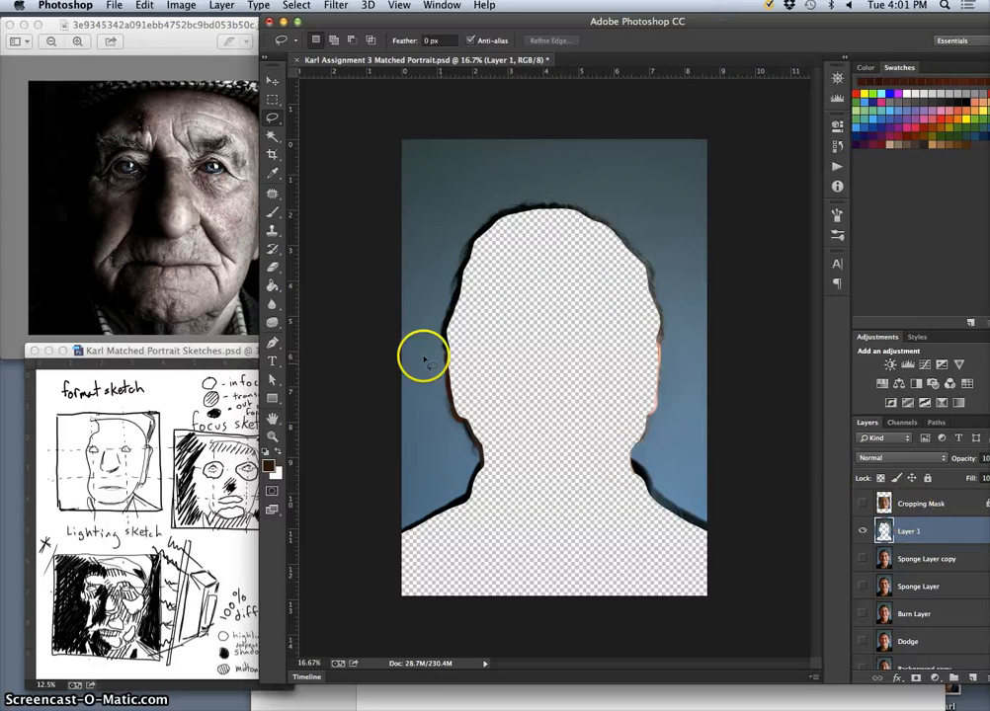
# Darken the copied backdrop on Layer 1 to black with Levels, raising the input black point to 181 and keeping midtones at 1.00.
pyautogui.click(180, 5)
pyautogui.moveTo(204, 43)
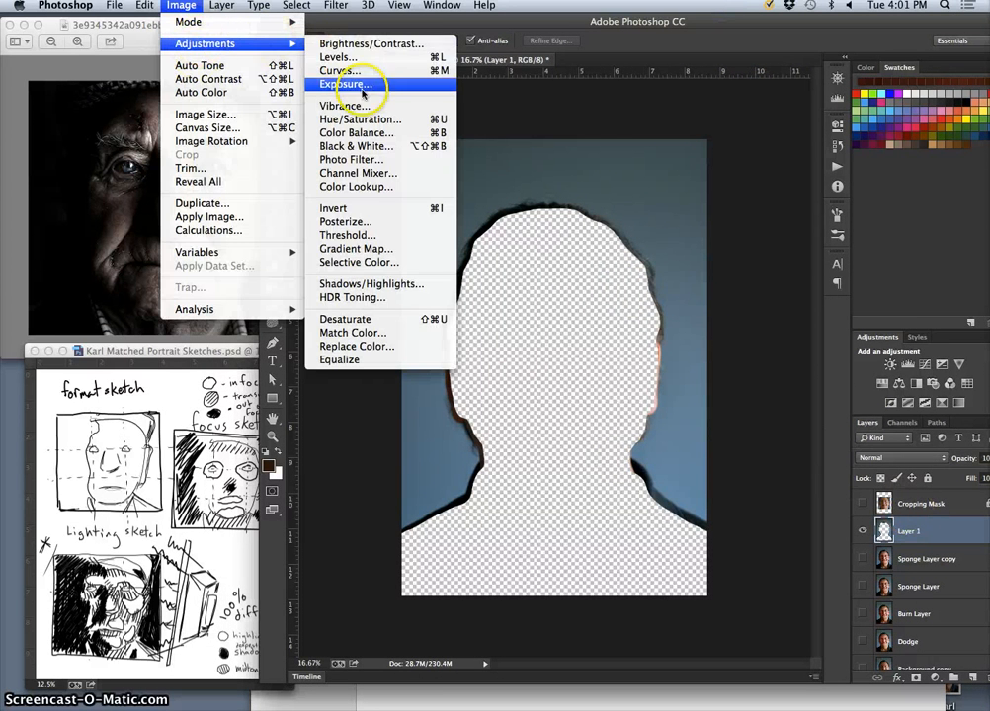
pyautogui.click(348, 59)
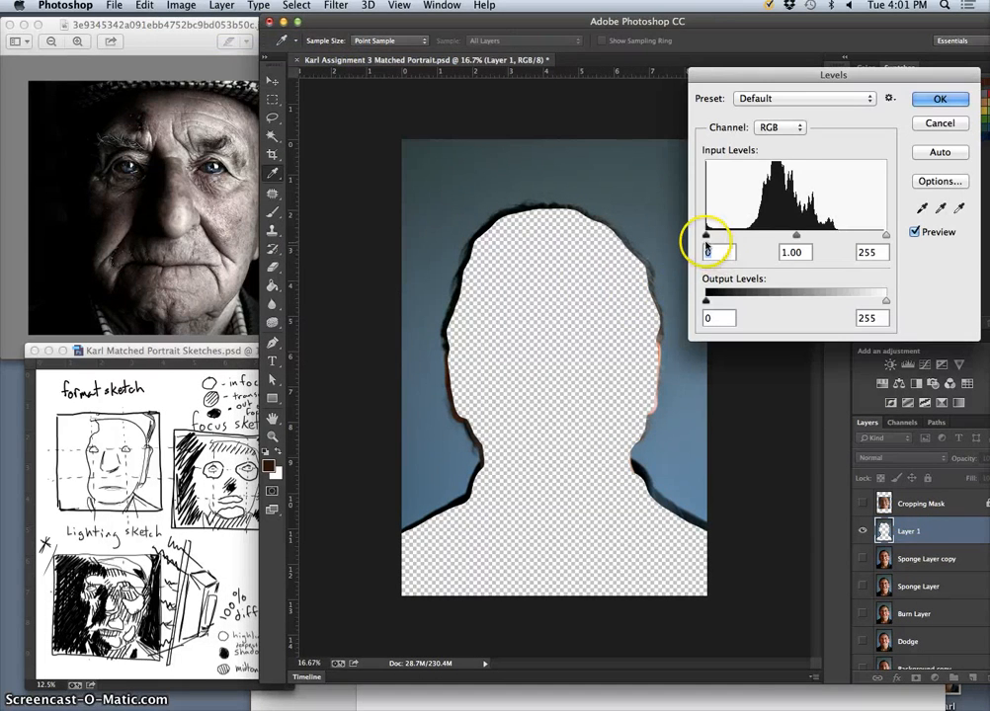
pyautogui.moveTo(705, 236); pyautogui.dragTo(823, 237)
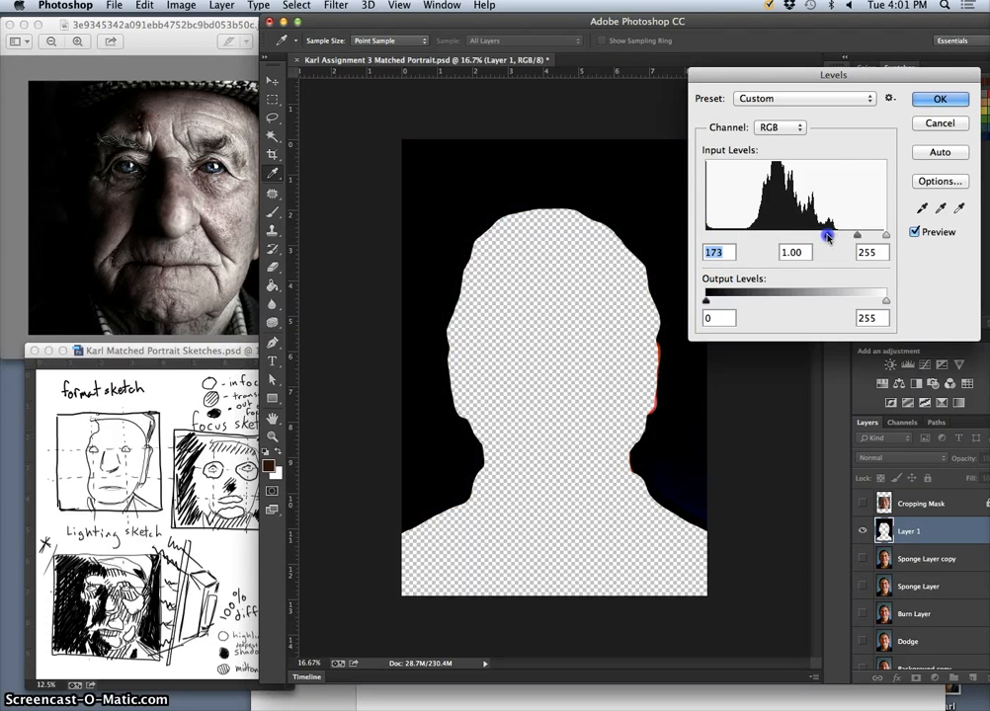
pyautogui.moveTo(822, 237); pyautogui.dragTo(853, 237)
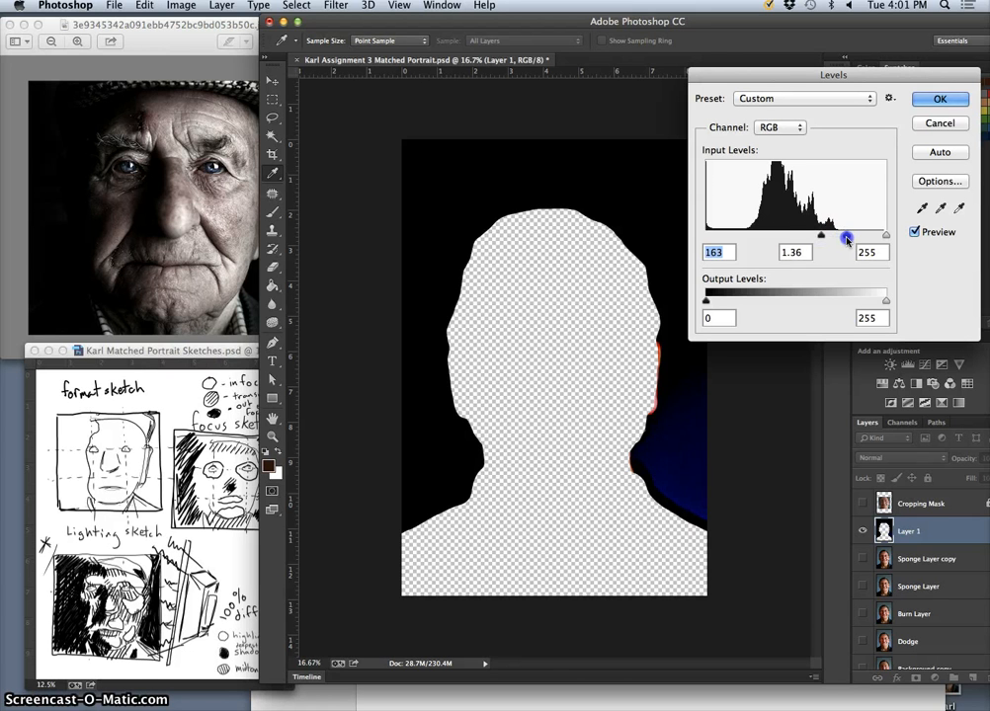
pyautogui.click(854, 238)
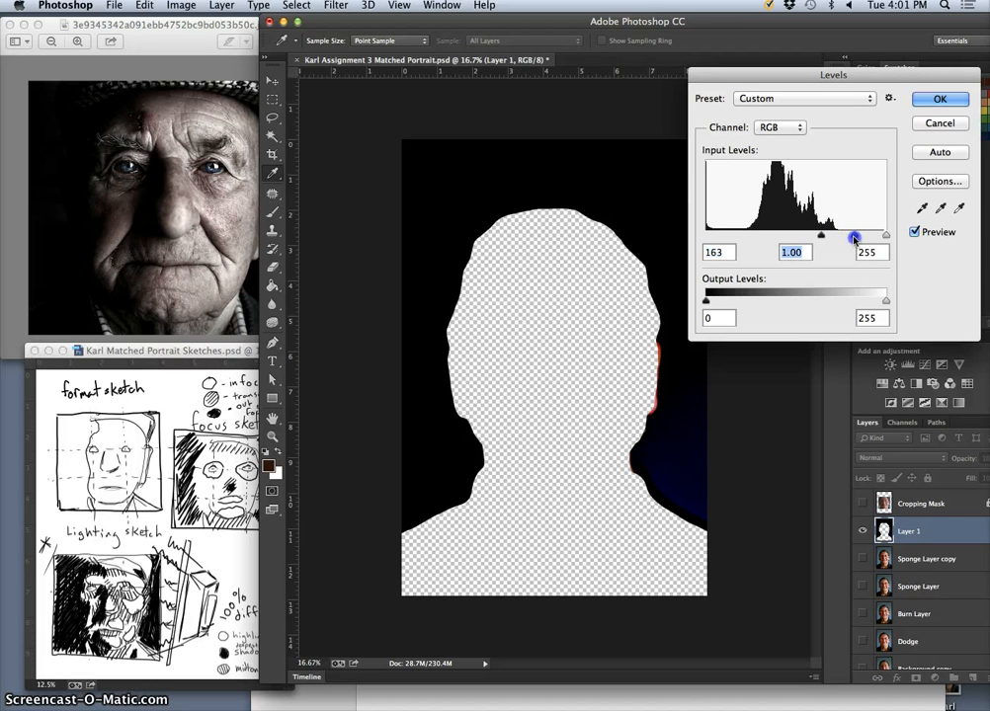
pyautogui.moveTo(839, 238)
pyautogui.mouseDown()
pyautogui.moveTo(886, 237)
pyautogui.moveTo(822, 237)
pyautogui.moveTo(828, 246)
pyautogui.mouseUp()
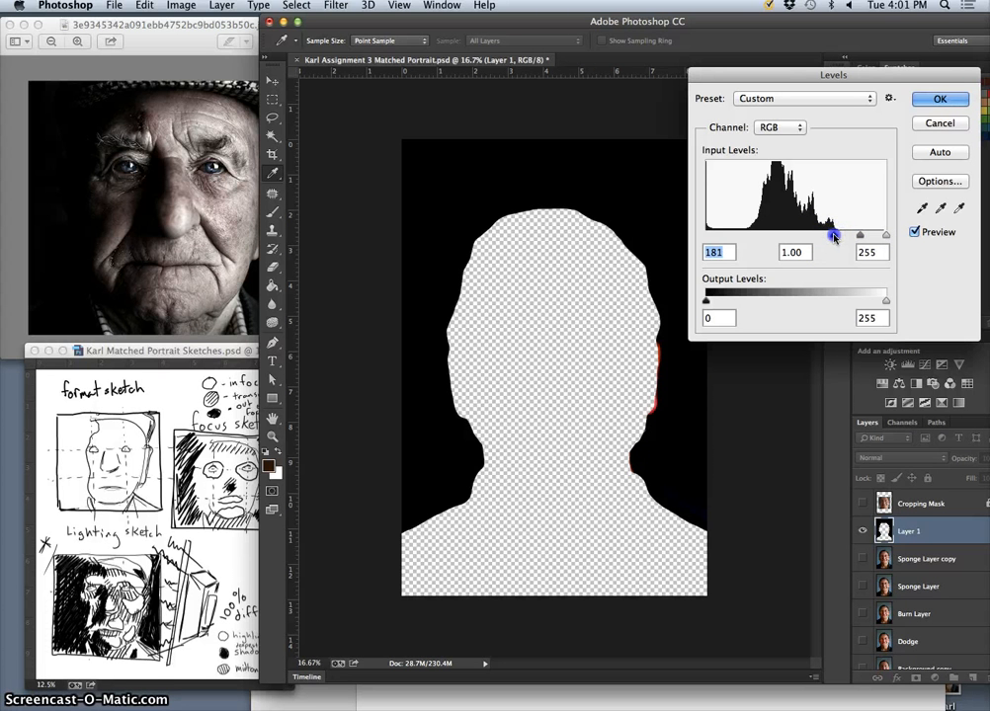
pyautogui.click(937, 100)
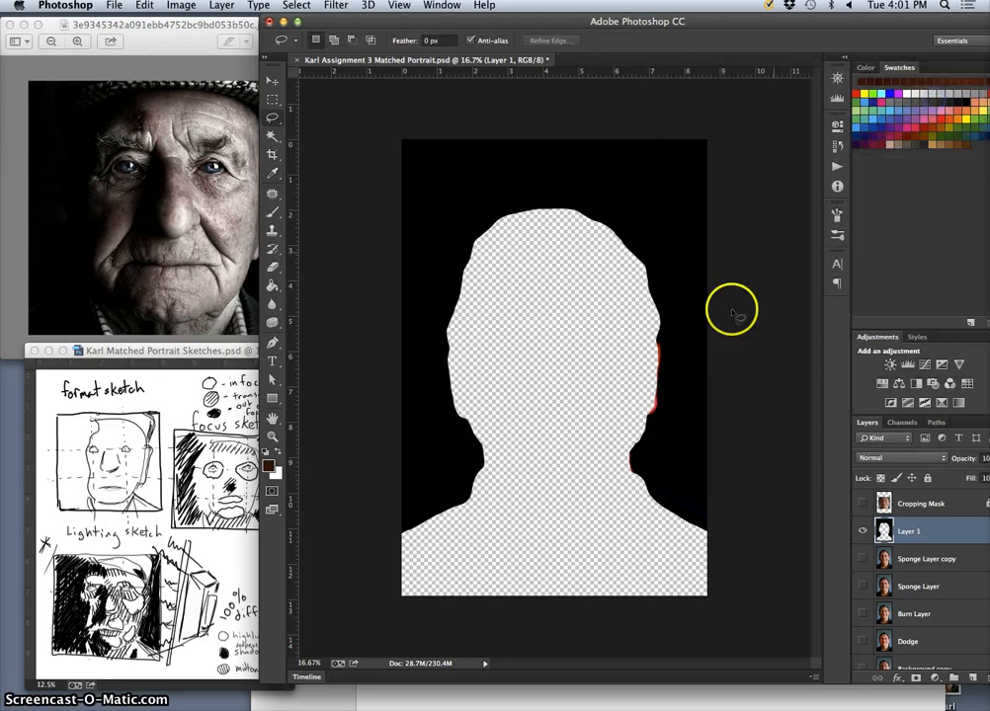
# Show the Sponge Layer copy beneath the black backdrop and reduce Layer 1's opacity to 90%.
pyautogui.click(863, 559)
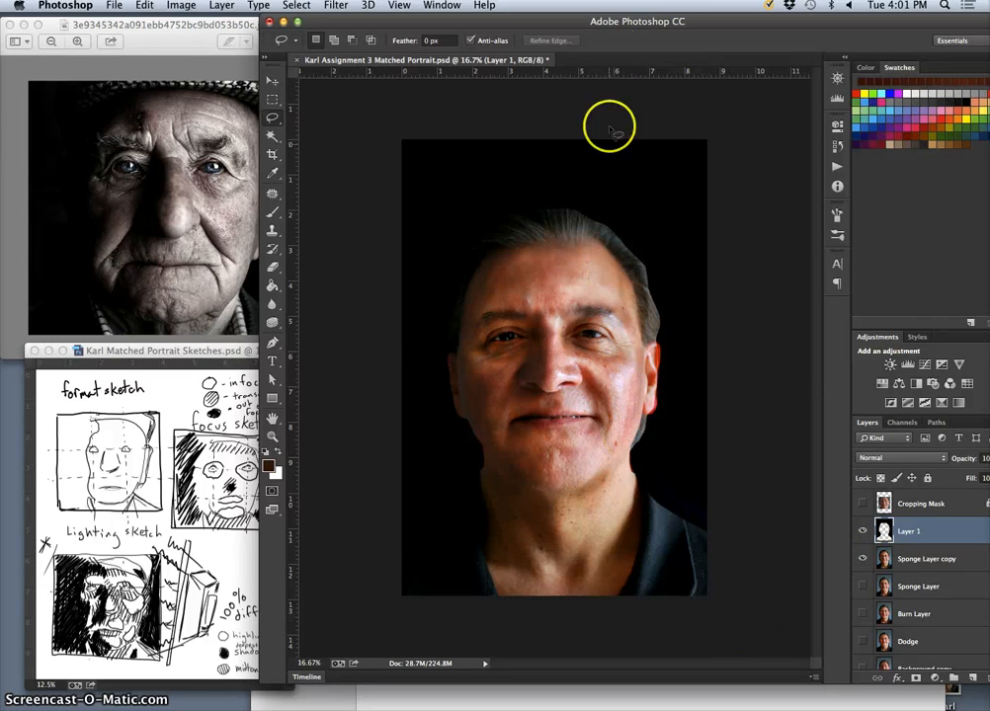
pyautogui.moveTo(626, 28); pyautogui.dragTo(575, 28)
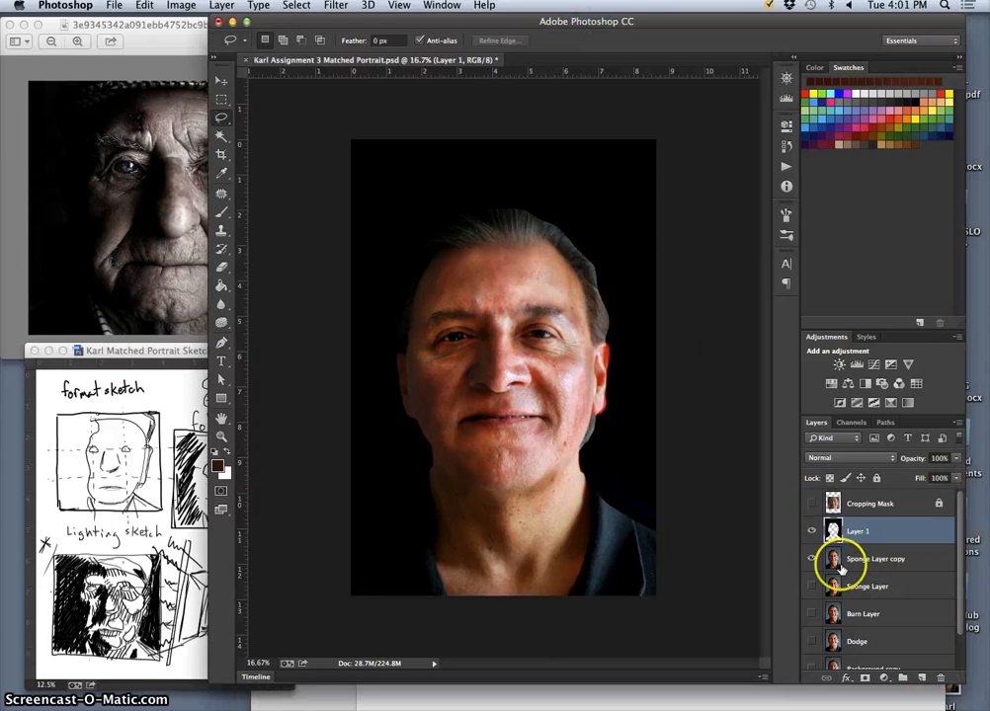
pyautogui.click(811, 585)
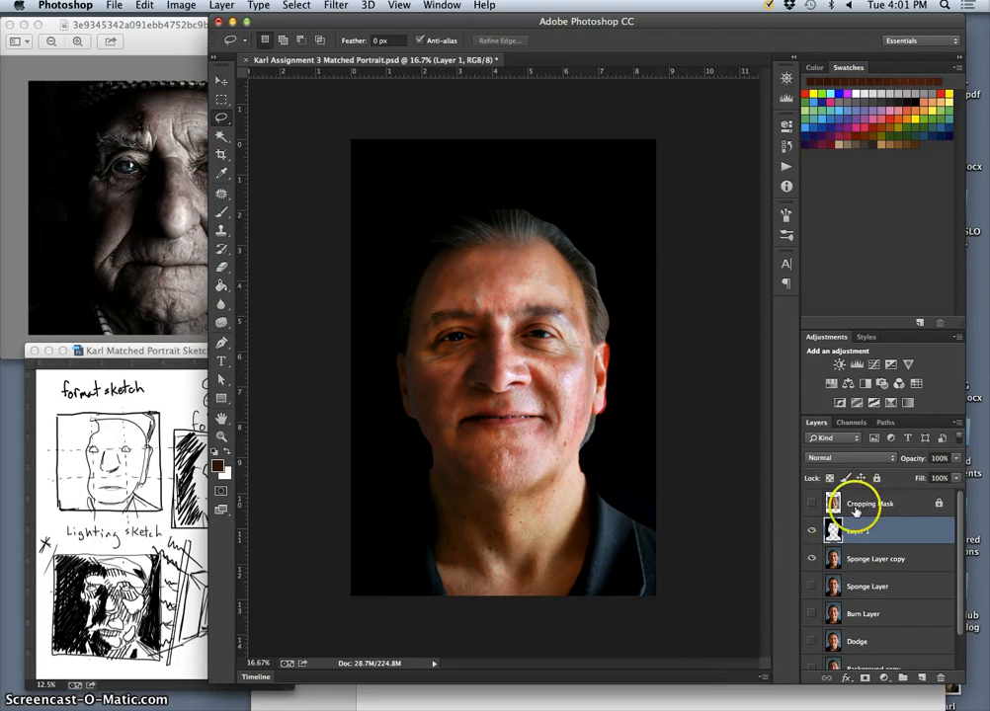
pyautogui.click(956, 461)
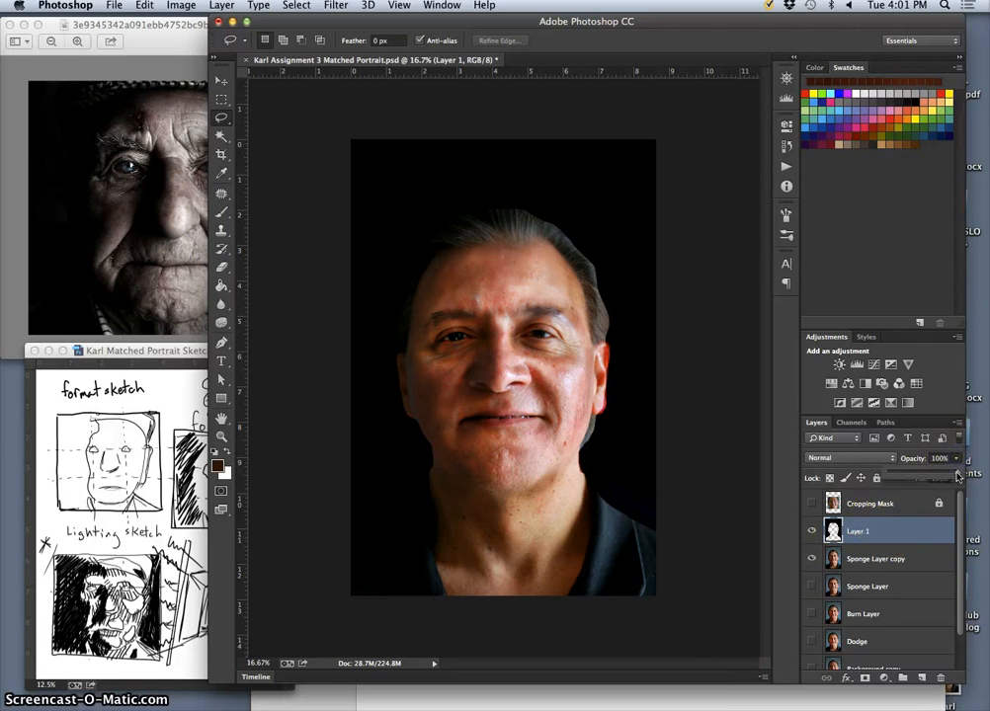
pyautogui.moveTo(947, 476); pyautogui.dragTo(951, 475)
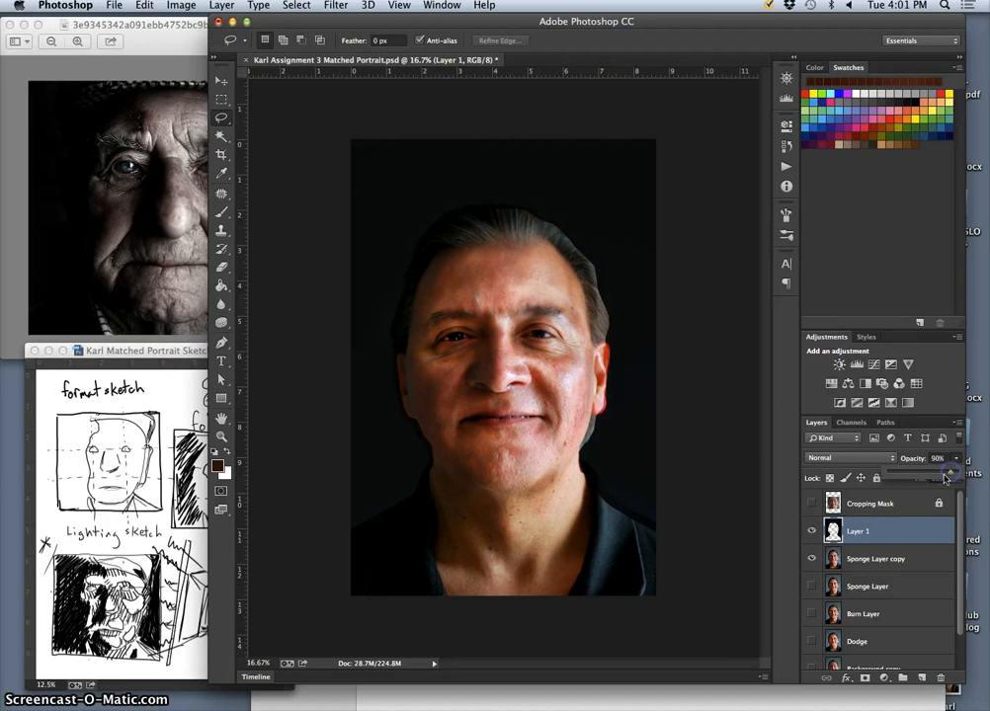
# Erase the backdrop's hard edge over the hair on the brightly lit side with the Eraser at 55% opacity.
pyautogui.press('super+equal')
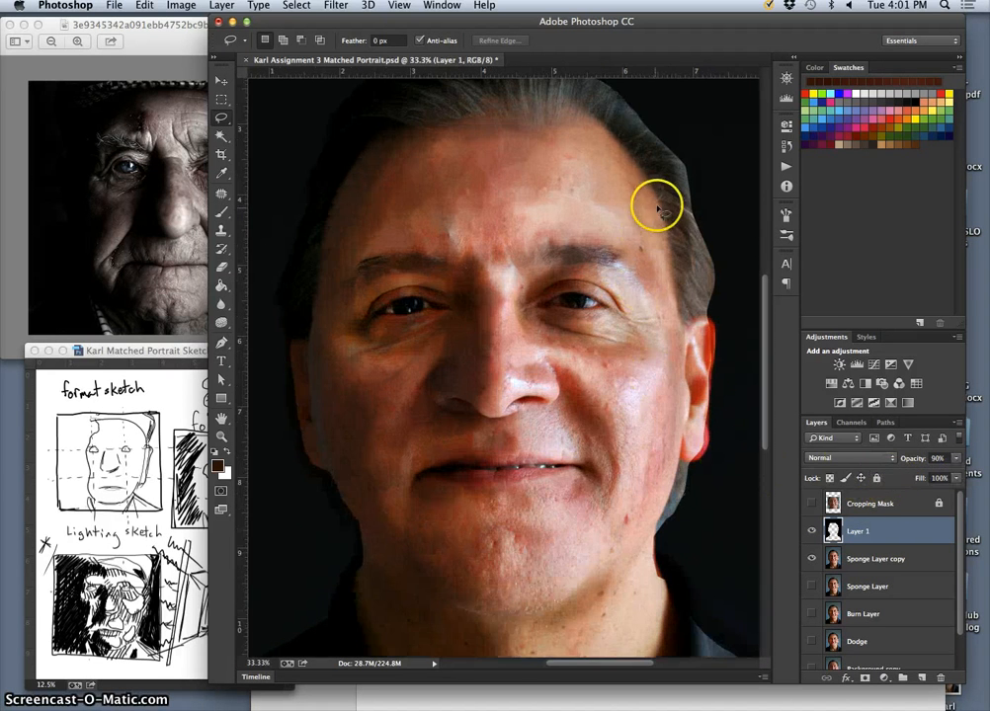
pyautogui.moveTo(654, 211); pyautogui.dragTo(639, 331)
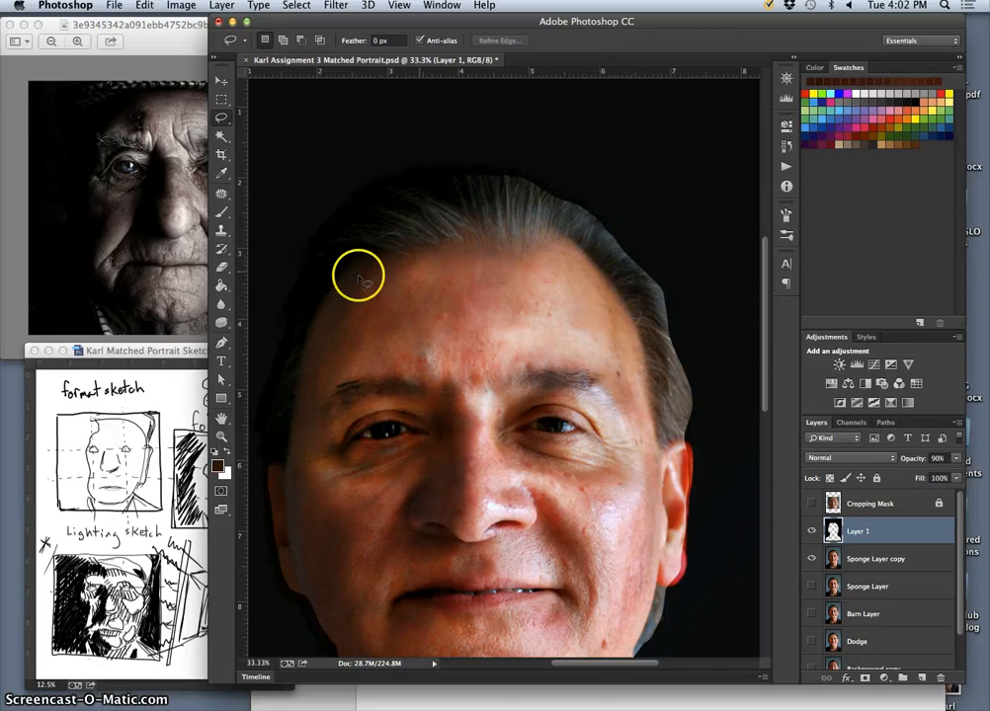
pyautogui.click(221, 267)
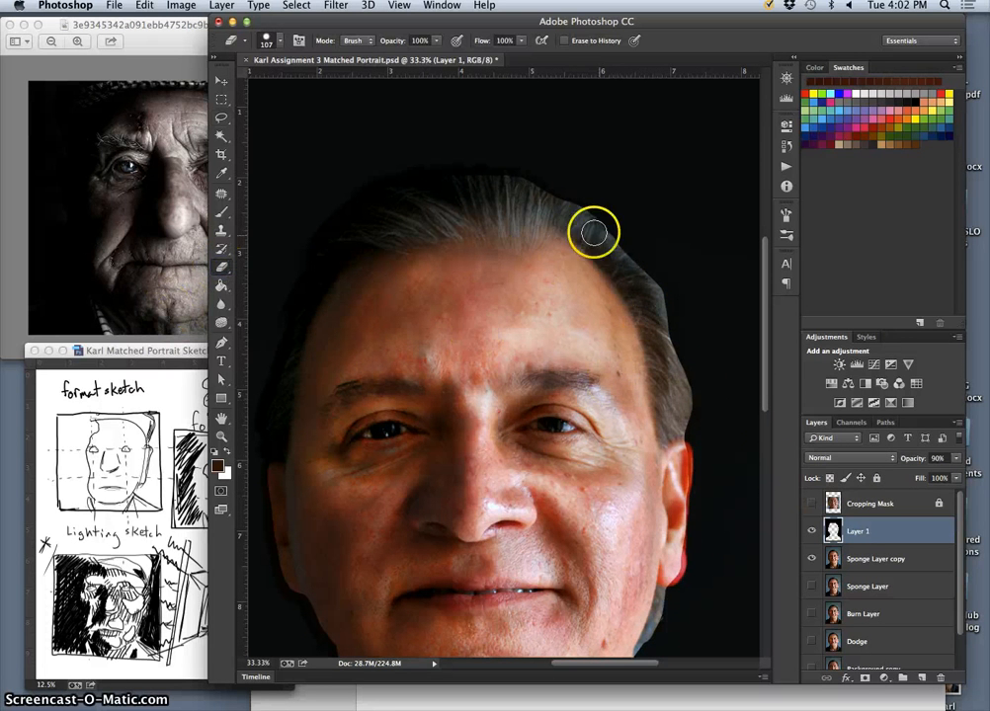
pyautogui.click(436, 42)
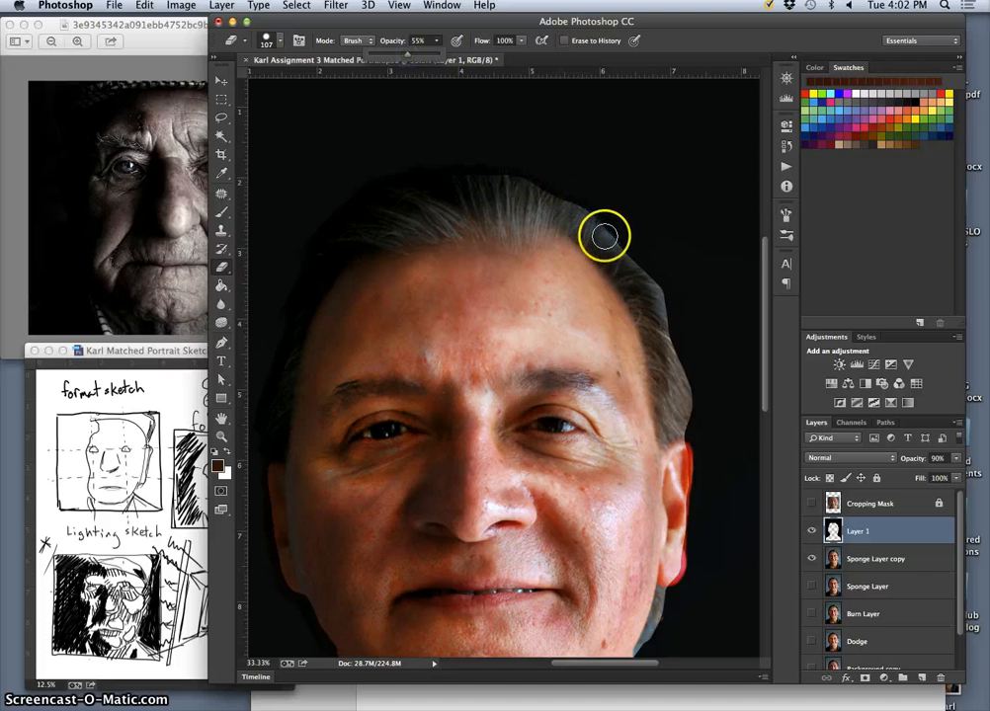
pyautogui.click(607, 237)
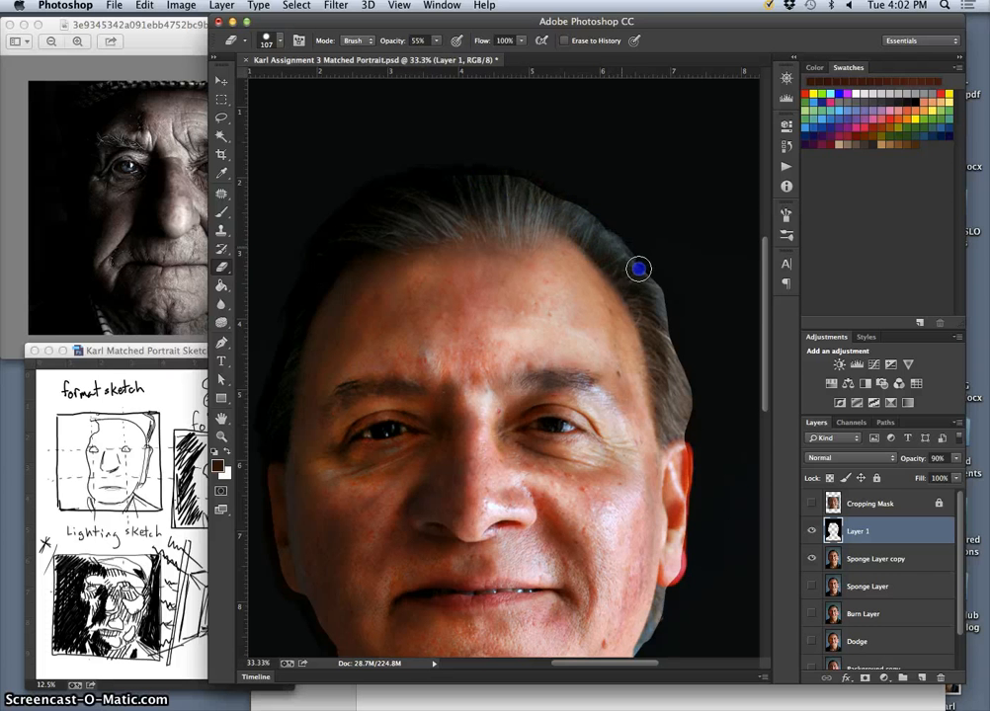
pyautogui.click(610, 247)
# Switch the Eraser to a soft 107 px tip and blend Layer 1's edge along the hair down toward the ear.
pyautogui.click(280, 41)
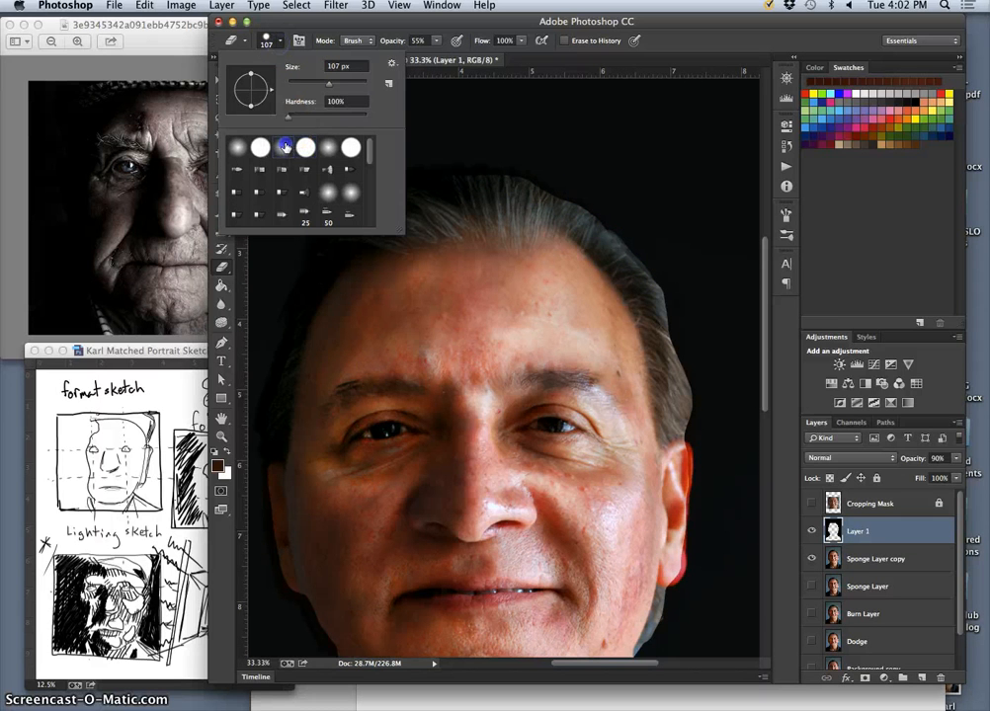
pyautogui.click(288, 116)
pyautogui.click(621, 252)
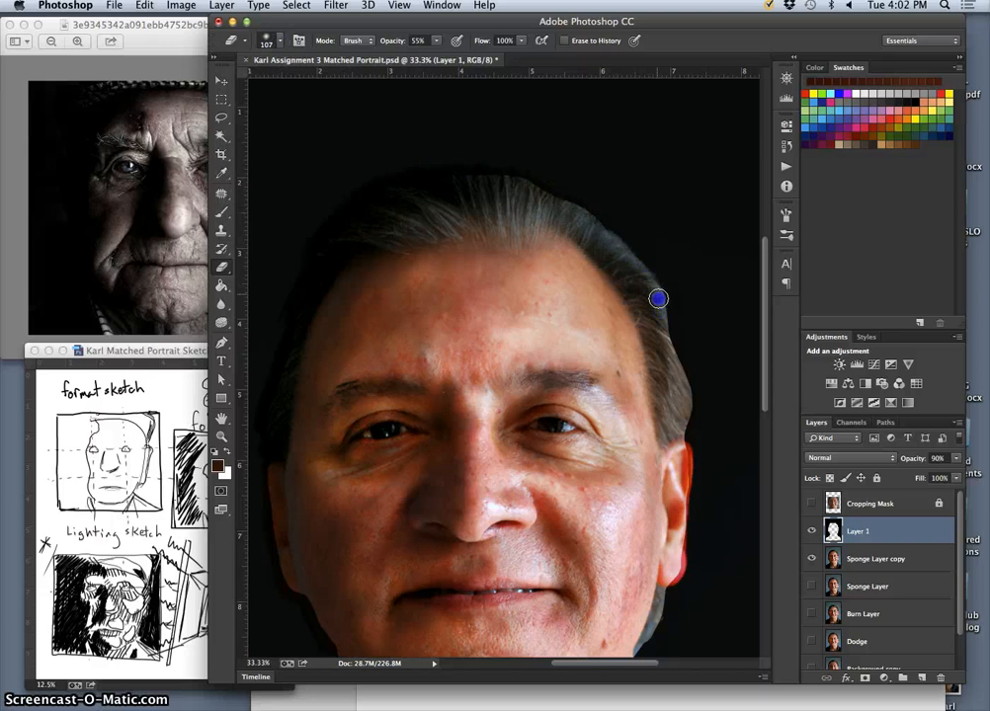
pyautogui.moveTo(662, 308); pyautogui.dragTo(663, 328)
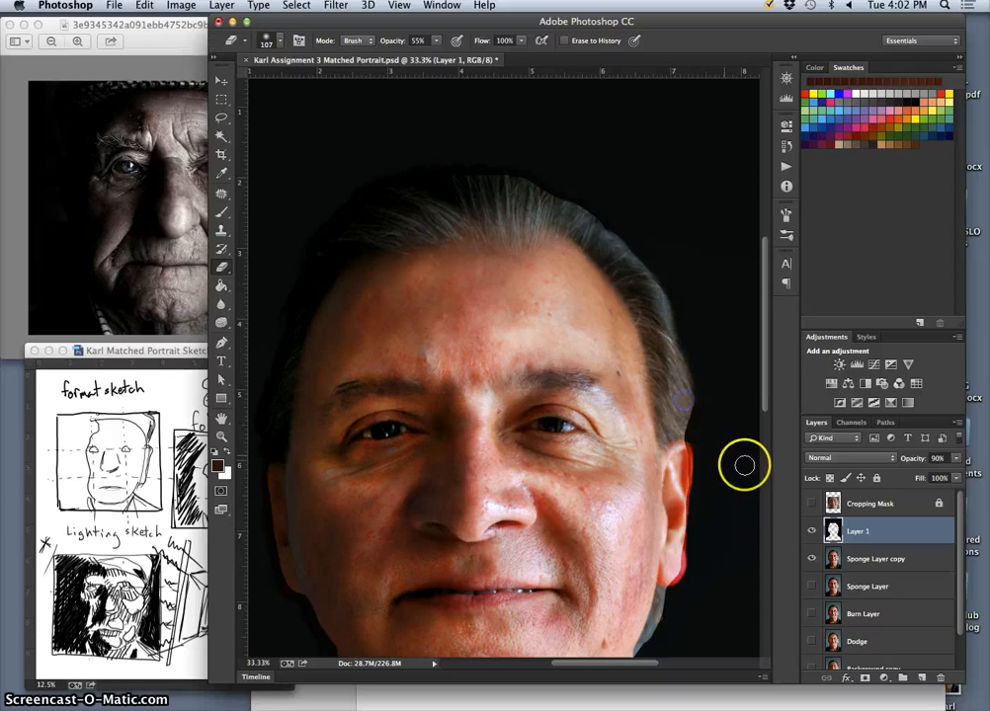
# Lower Layer 1's opacity to 45% and erase its overlap along the lit-side hair, ear and neck.
pyautogui.click(955, 459)
pyautogui.moveTo(942, 471); pyautogui.dragTo(917, 474)
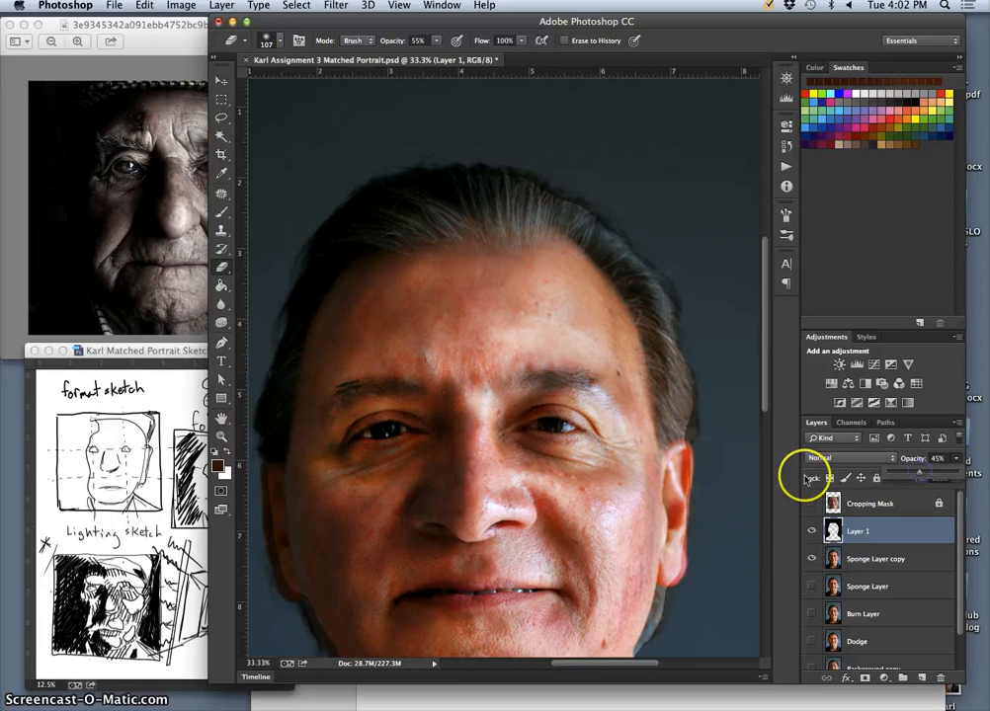
pyautogui.click(662, 290)
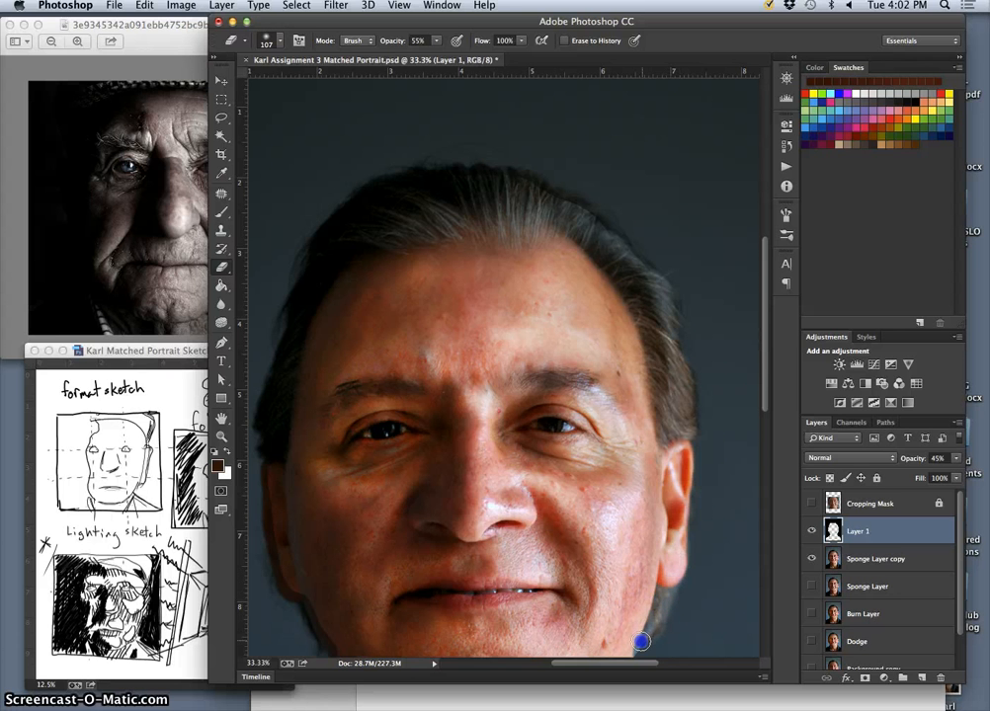
# Raise Layer 1's opacity to 88% to darken the backdrop again.
pyautogui.click(959, 458)
pyautogui.click(957, 475)
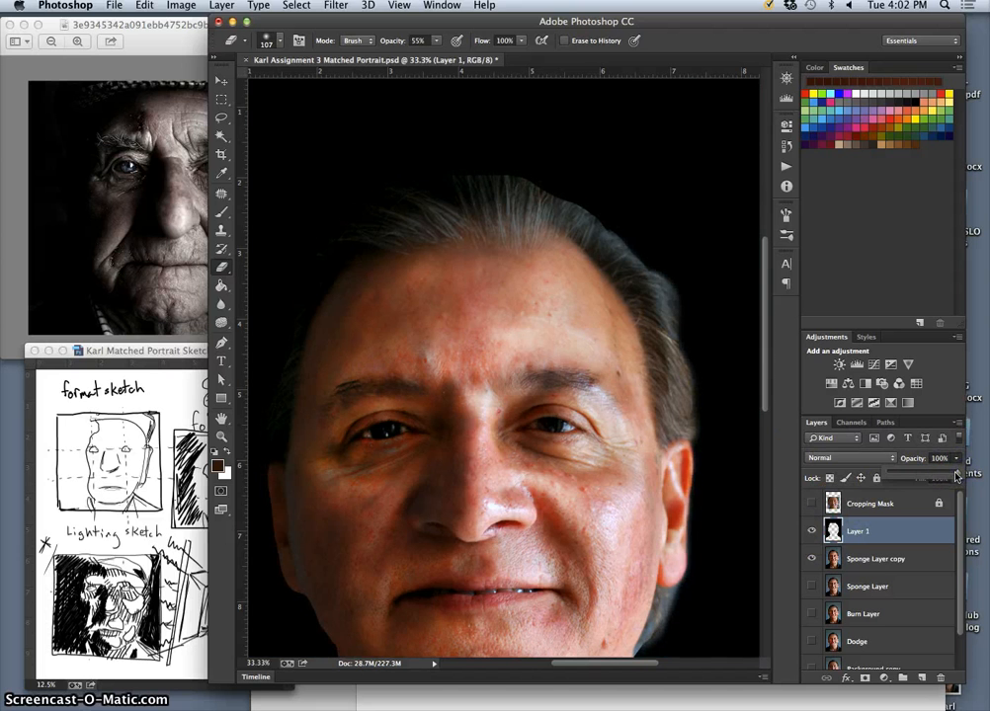
pyautogui.moveTo(952, 473); pyautogui.dragTo(950, 473)
pyautogui.press('super+minus')
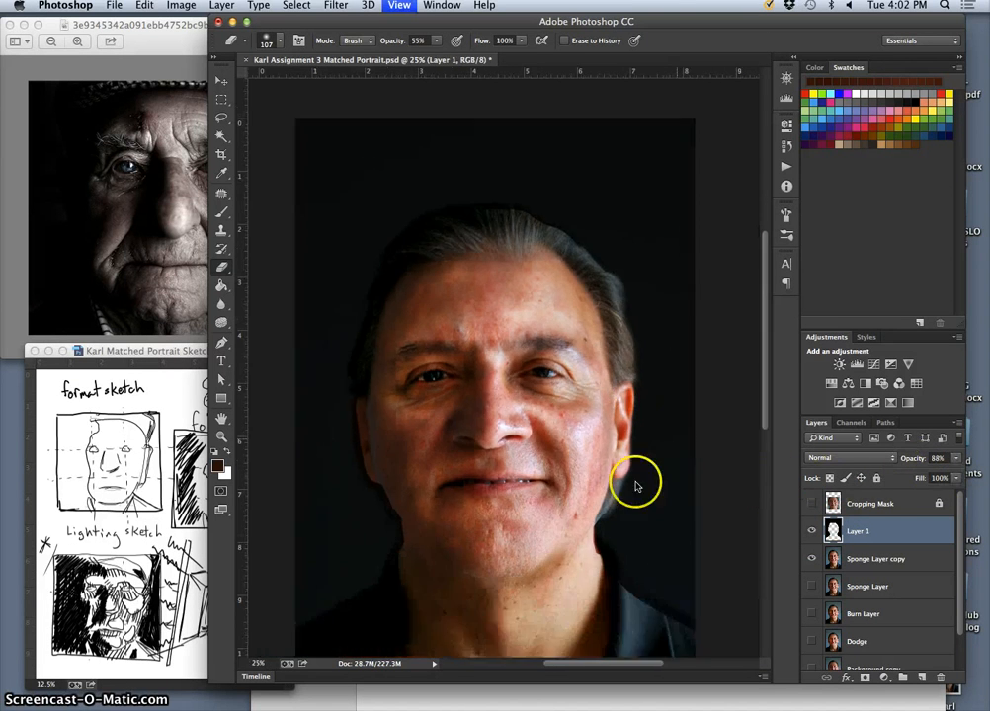
# Hide Layer 1 and make the Sponge Layer copy the active layer.
pyautogui.click(811, 530)
pyautogui.click(865, 565)
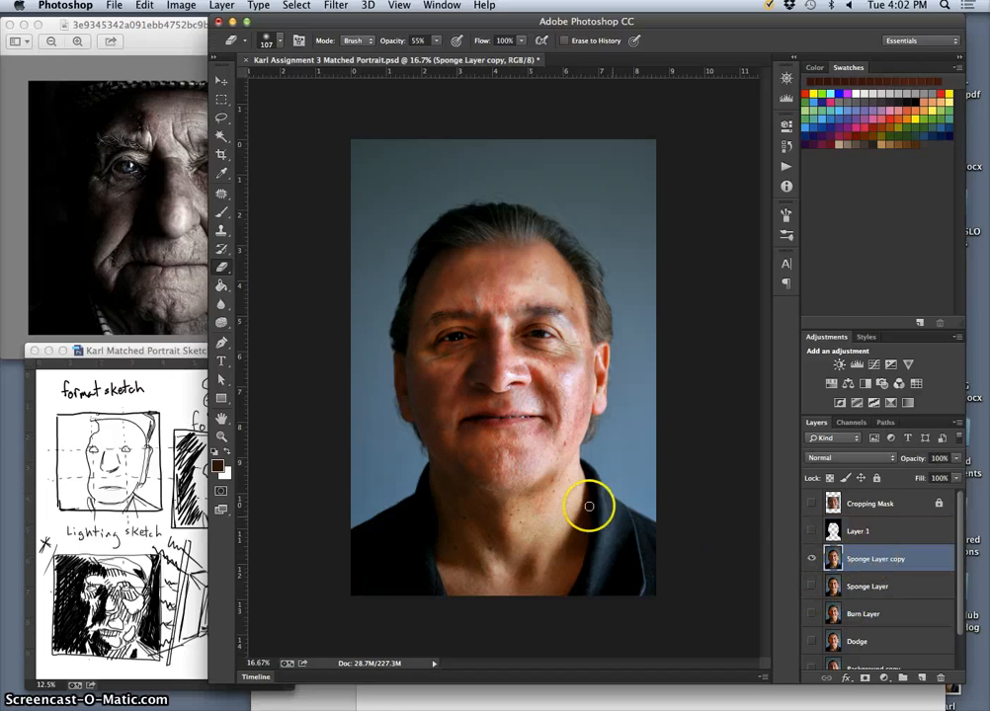
pyautogui.click(222, 117)
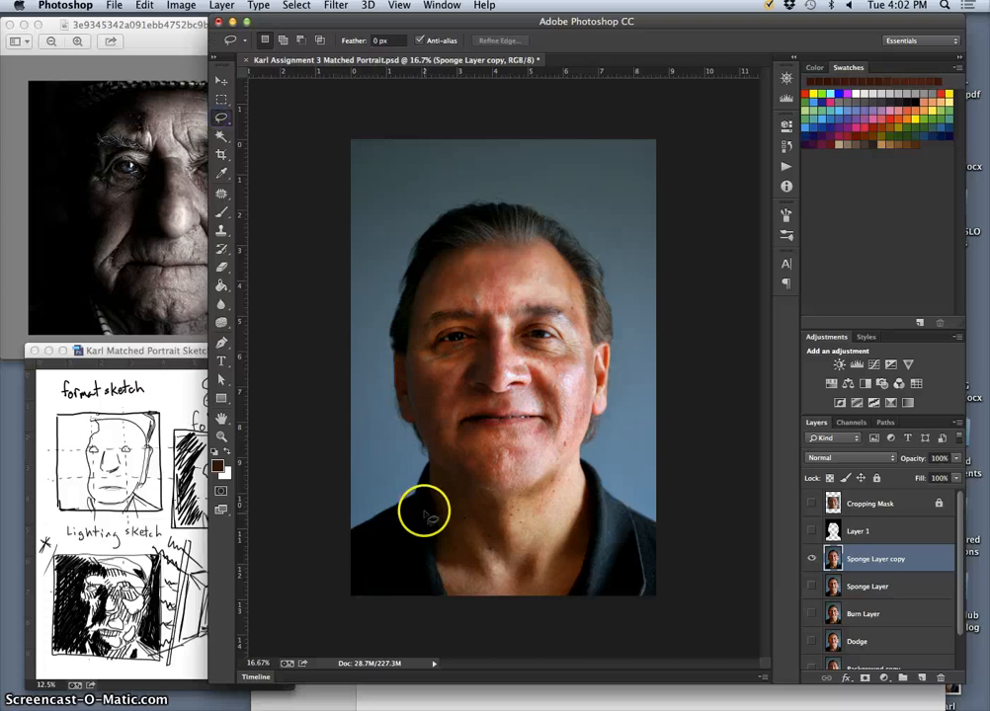
pyautogui.moveTo(351, 539); pyautogui.dragTo(368, 531)
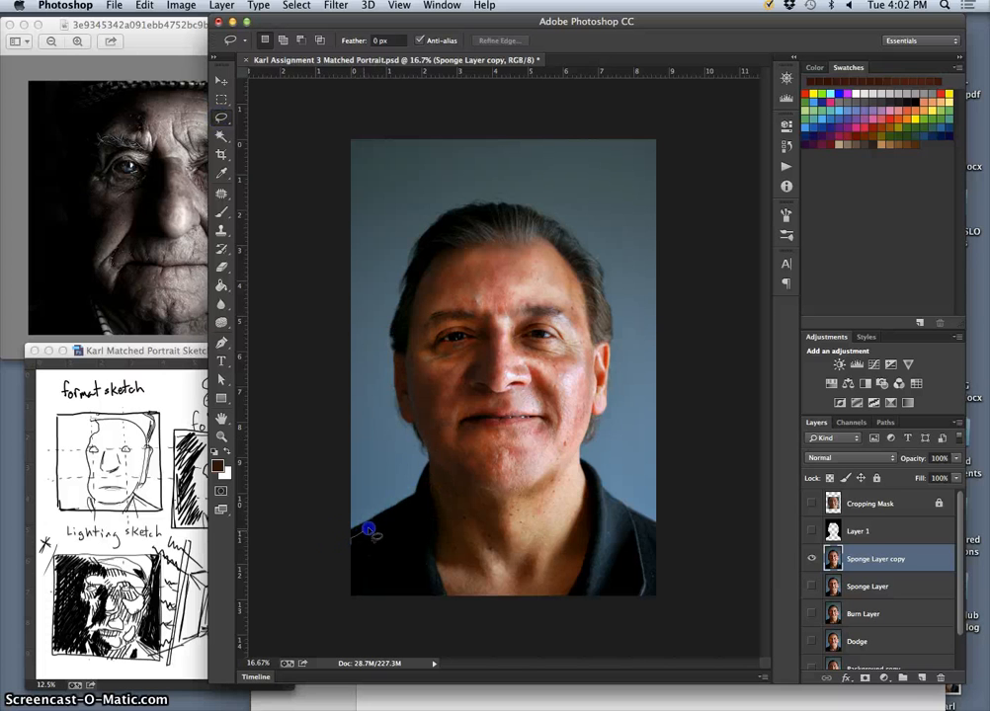
pyautogui.moveTo(434, 446); pyautogui.dragTo(433, 446)
pyautogui.click(433, 446)
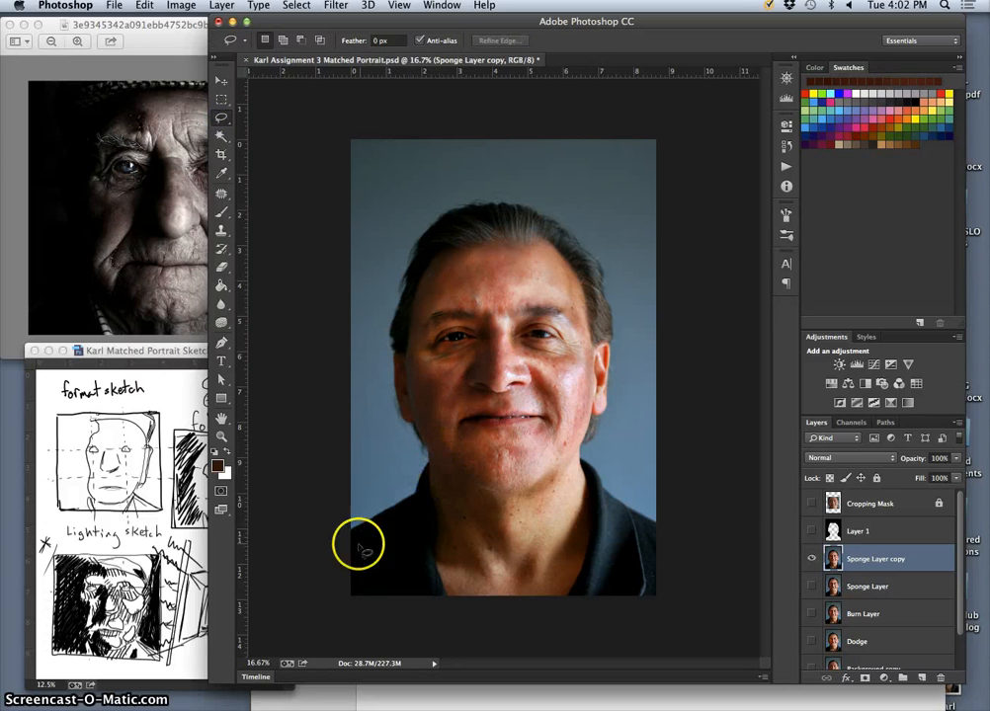
pyautogui.moveTo(352, 540); pyautogui.dragTo(409, 505)
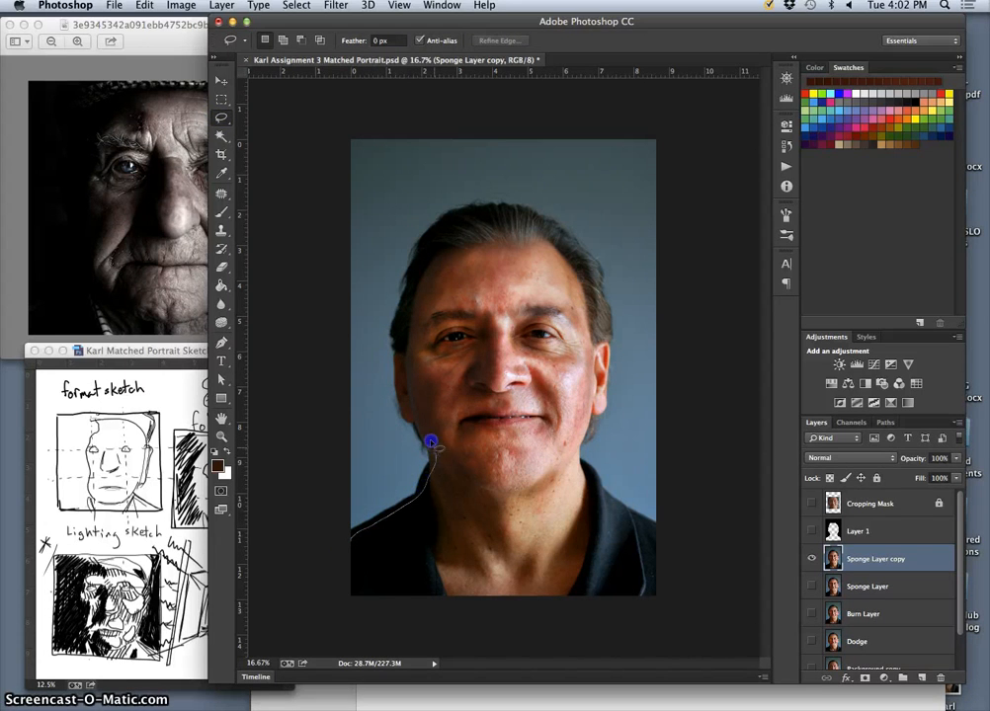
pyautogui.moveTo(417, 420); pyautogui.dragTo(398, 424)
pyautogui.press('Escape')
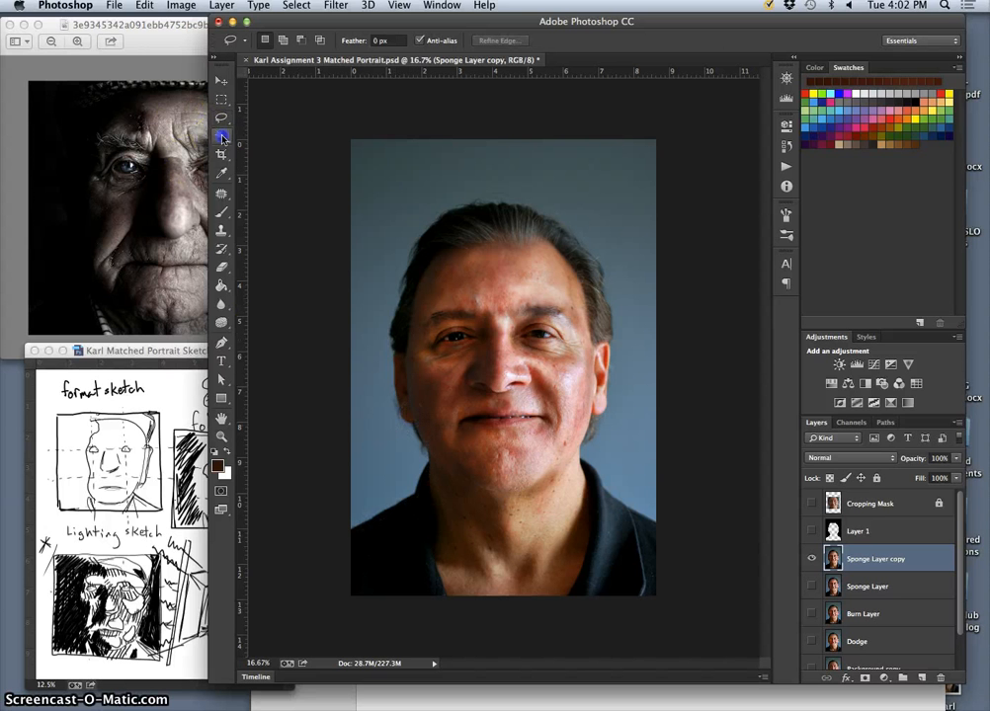
# Select the whole blue-grey backdrop around the man with the Magic Wand at tolerance 32, adding the remaining lower area.
pyautogui.click(221, 136)
pyautogui.click(401, 200)
pyautogui.click(393, 215)
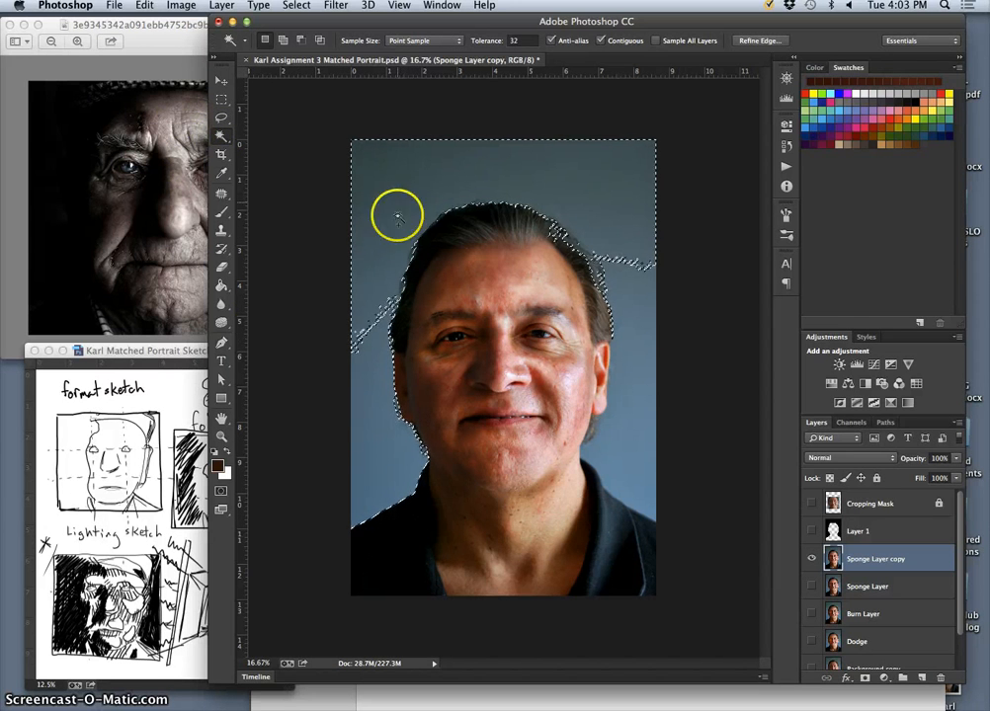
pyautogui.click(627, 467)
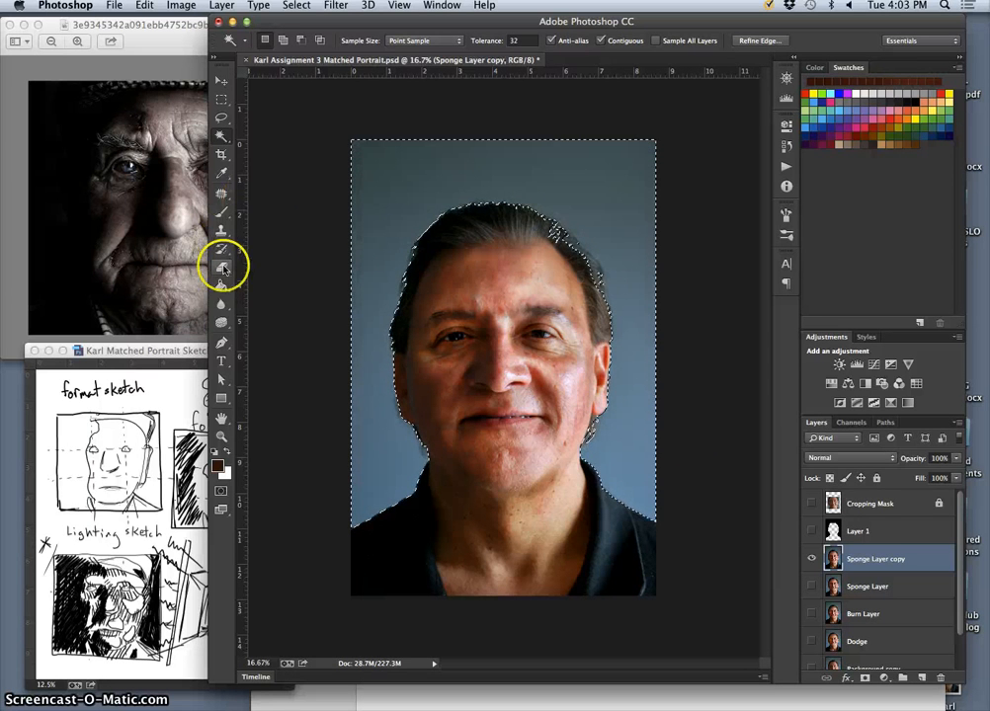
# Burn the selected backdrop along the lit-side hair, ear, neck and shoulder with a 196 px brush, Midtones range, 15% exposure.
pyautogui.click(221, 322)
pyautogui.click(271, 332)
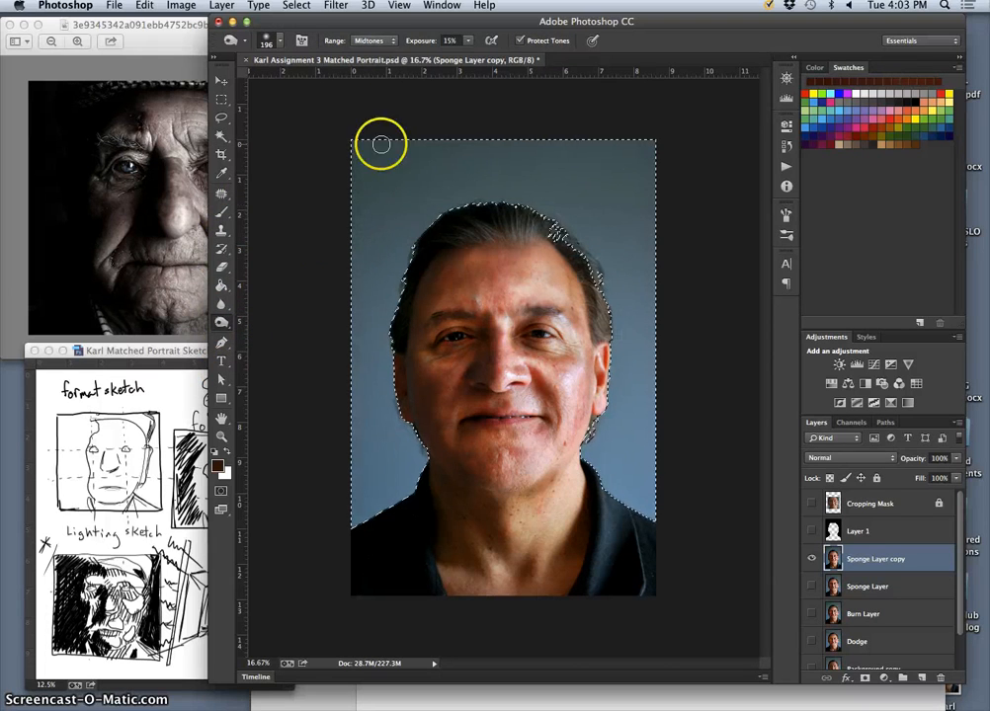
pyautogui.moveTo(403, 208)
pyautogui.mouseDown()
pyautogui.moveTo(428, 169)
pyautogui.moveTo(425, 216)
pyautogui.moveTo(448, 184)
pyautogui.mouseUp()
pyautogui.press('super+z')
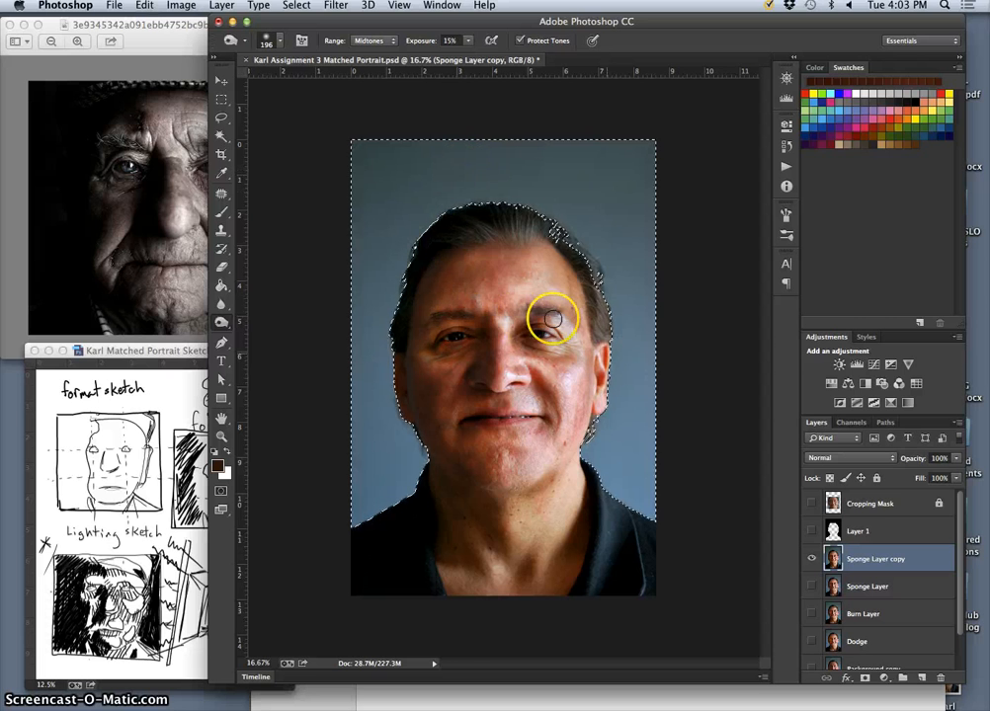
pyautogui.click(607, 292)
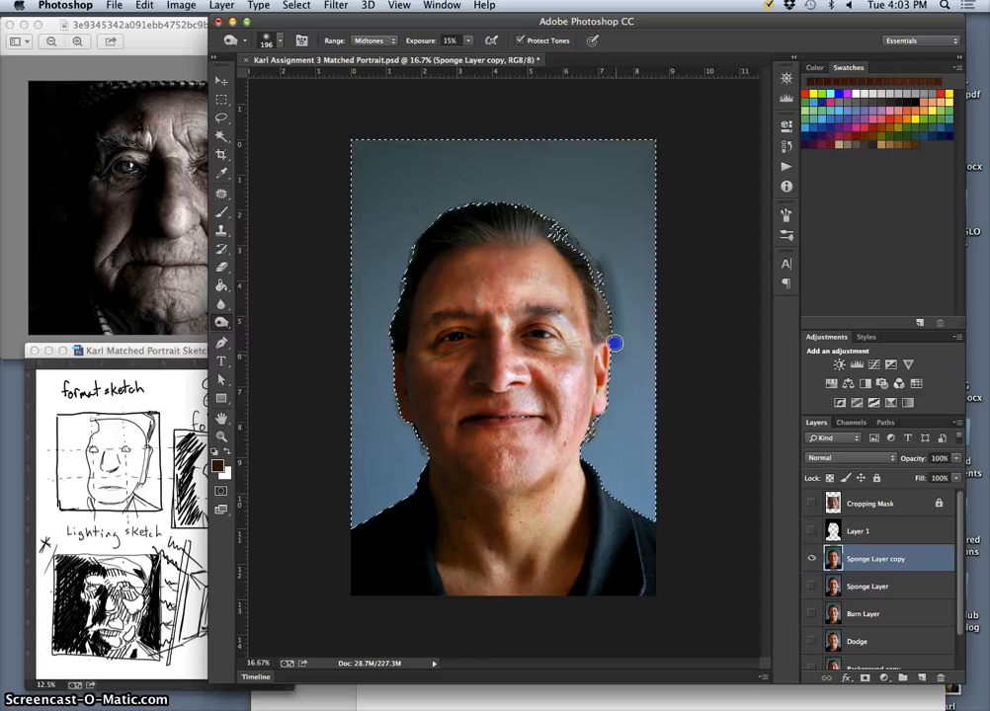
pyautogui.moveTo(615, 342); pyautogui.dragTo(617, 346)
pyautogui.moveTo(590, 469); pyautogui.dragTo(645, 525)
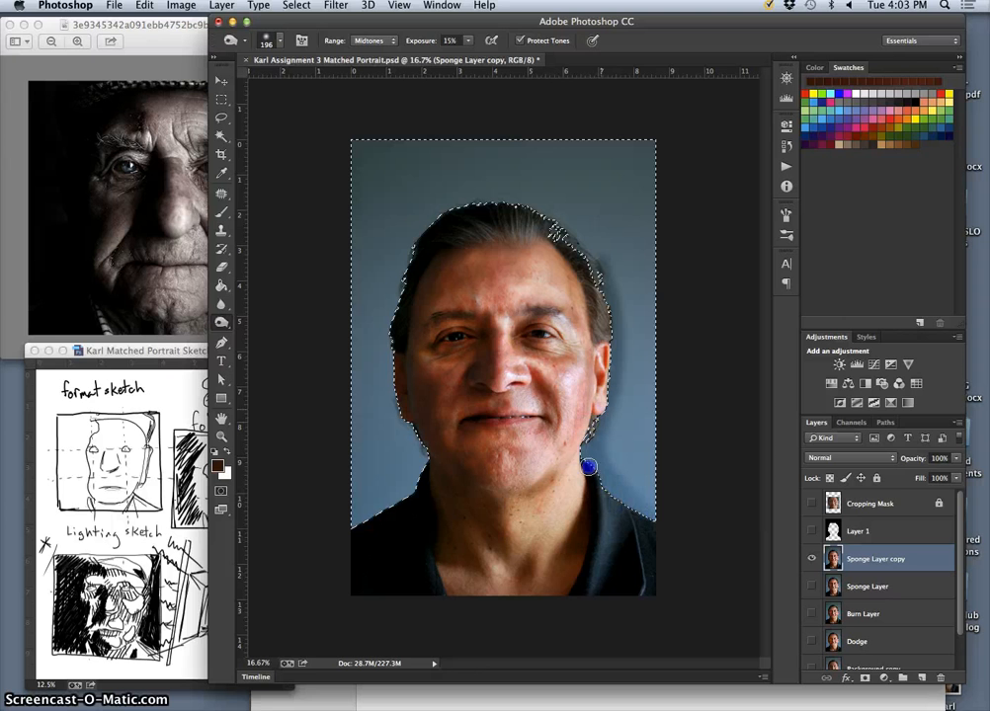
pyautogui.moveTo(590, 449); pyautogui.dragTo(615, 337)
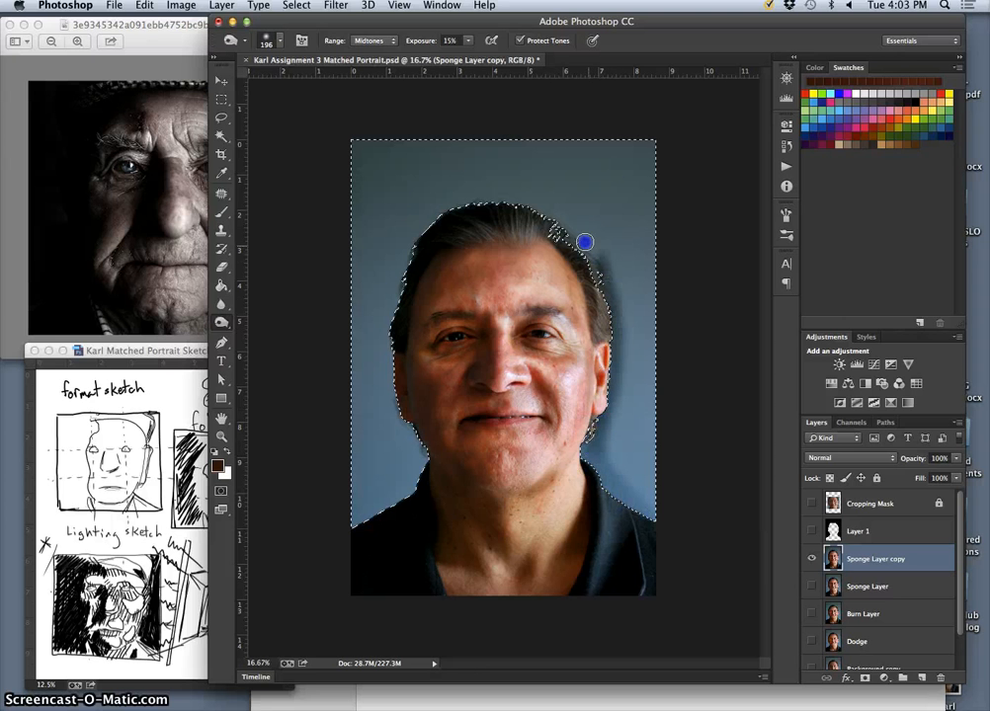
# Burn the backdrop edge over the top of the hair and down the shadow side to the shoulder, then retrace the head outline.
pyautogui.moveTo(591, 247)
pyautogui.mouseDown()
pyautogui.moveTo(502, 199)
pyautogui.moveTo(467, 197)
pyautogui.moveTo(401, 231)
pyautogui.mouseUp()
pyautogui.moveTo(452, 206); pyautogui.dragTo(411, 232)
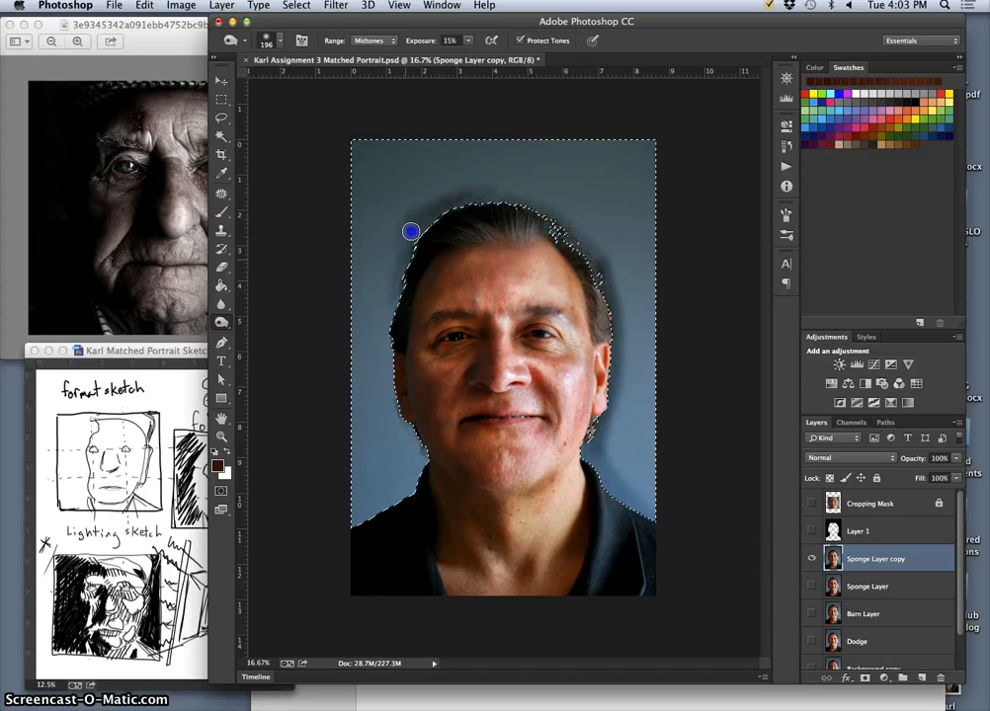
pyautogui.moveTo(389, 409); pyautogui.dragTo(389, 391)
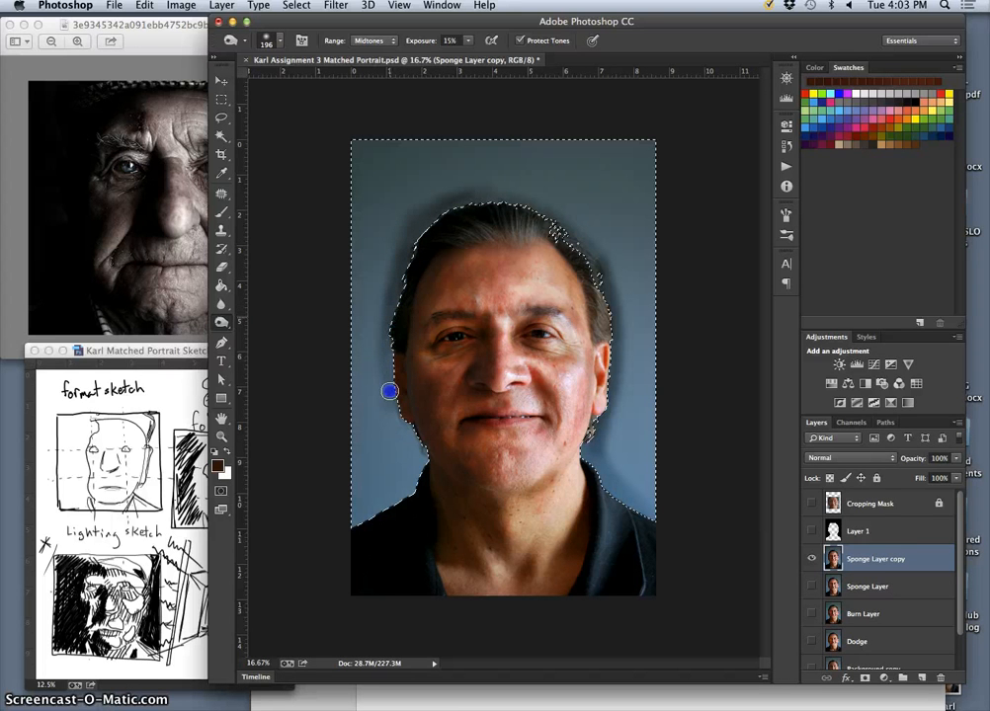
pyautogui.moveTo(413, 445)
pyautogui.mouseDown()
pyautogui.moveTo(417, 494)
pyautogui.moveTo(404, 487)
pyautogui.moveTo(403, 496)
pyautogui.moveTo(397, 481)
pyautogui.moveTo(404, 496)
pyautogui.moveTo(419, 448)
pyautogui.moveTo(420, 472)
pyautogui.moveTo(411, 463)
pyautogui.moveTo(389, 505)
pyautogui.mouseUp()
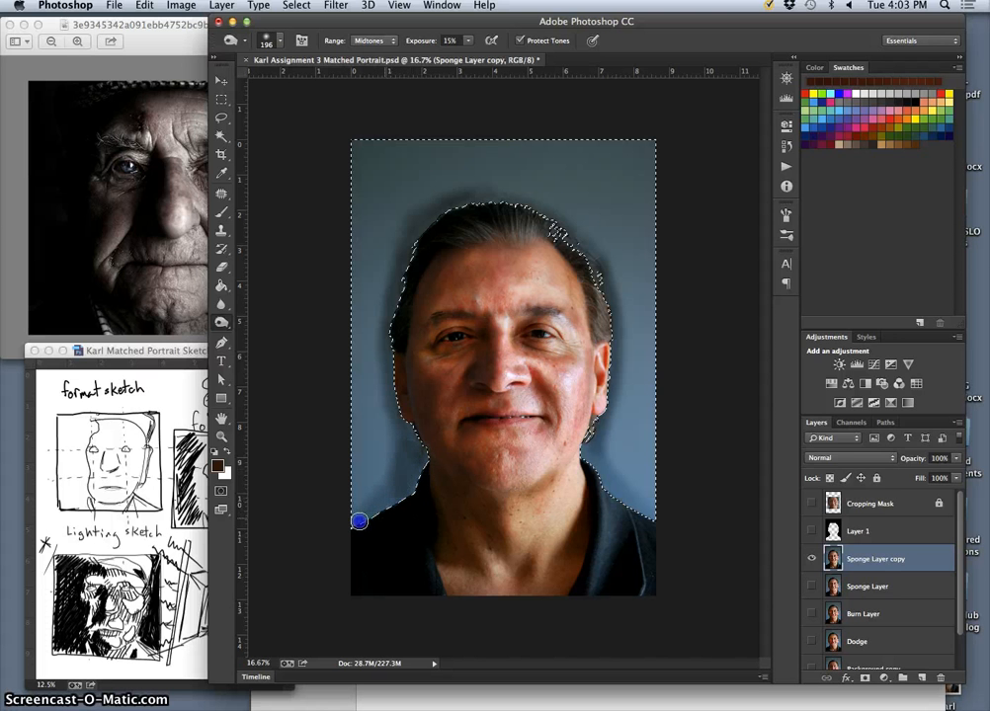
pyautogui.moveTo(358, 521)
pyautogui.mouseDown()
pyautogui.moveTo(387, 505)
pyautogui.moveTo(413, 418)
pyautogui.mouseUp()
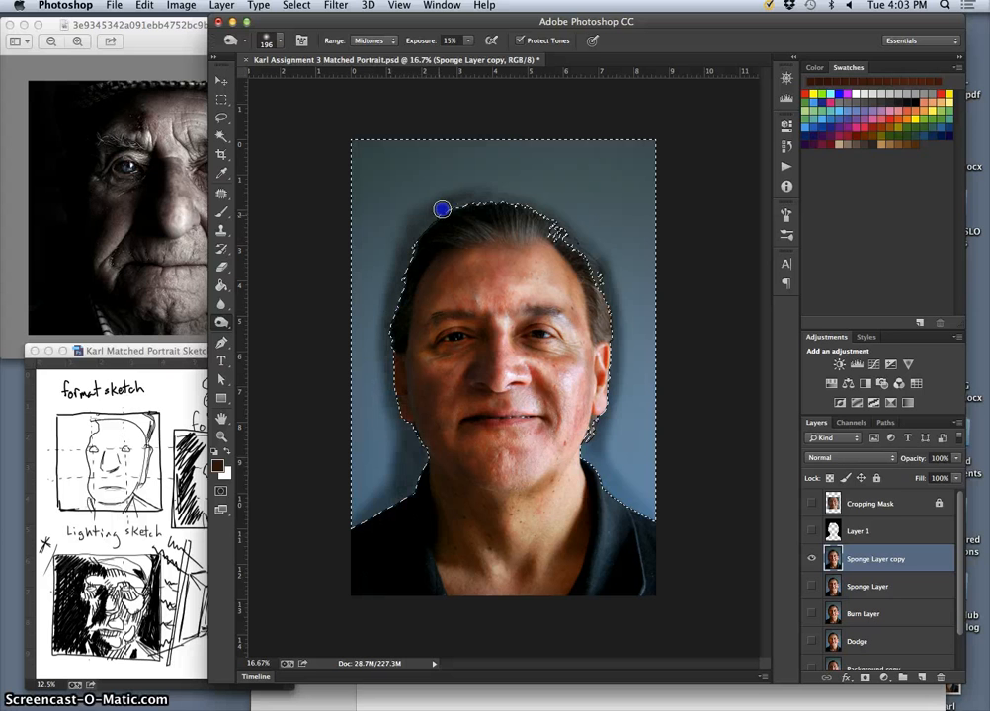
pyautogui.moveTo(609, 322)
pyautogui.mouseDown()
pyautogui.moveTo(613, 399)
pyautogui.moveTo(619, 379)
pyautogui.moveTo(592, 447)
pyautogui.moveTo(608, 487)
pyautogui.mouseUp()
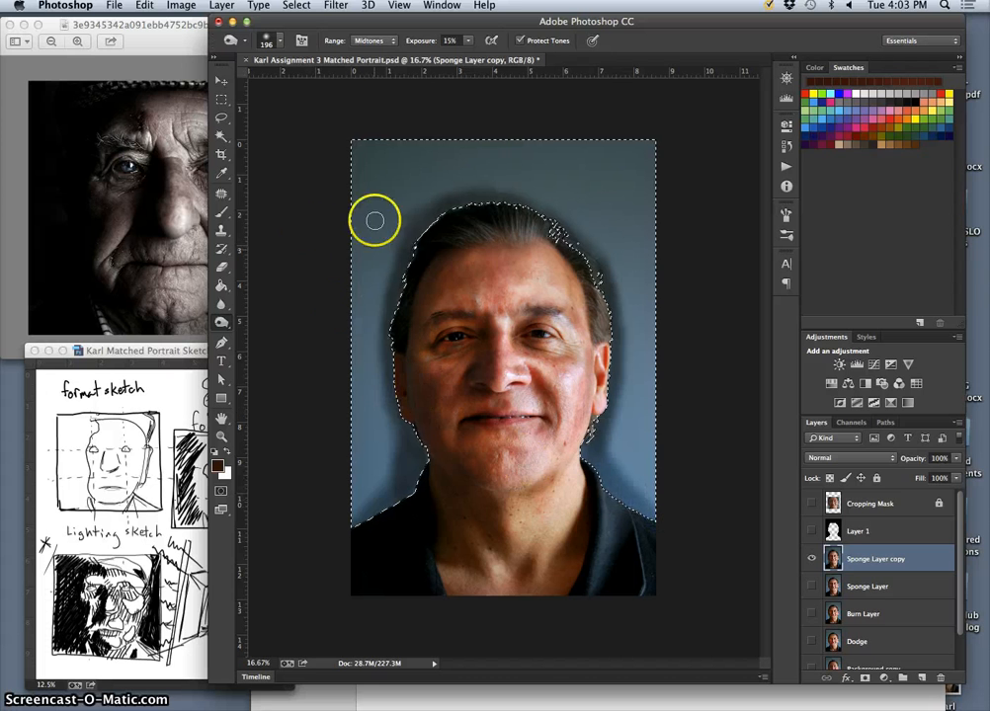
# Set the Burn tool's exposure to 78% and its brush size to 343 px.
pyautogui.click(267, 40)
pyautogui.moveTo(343, 77); pyautogui.dragTo(356, 79)
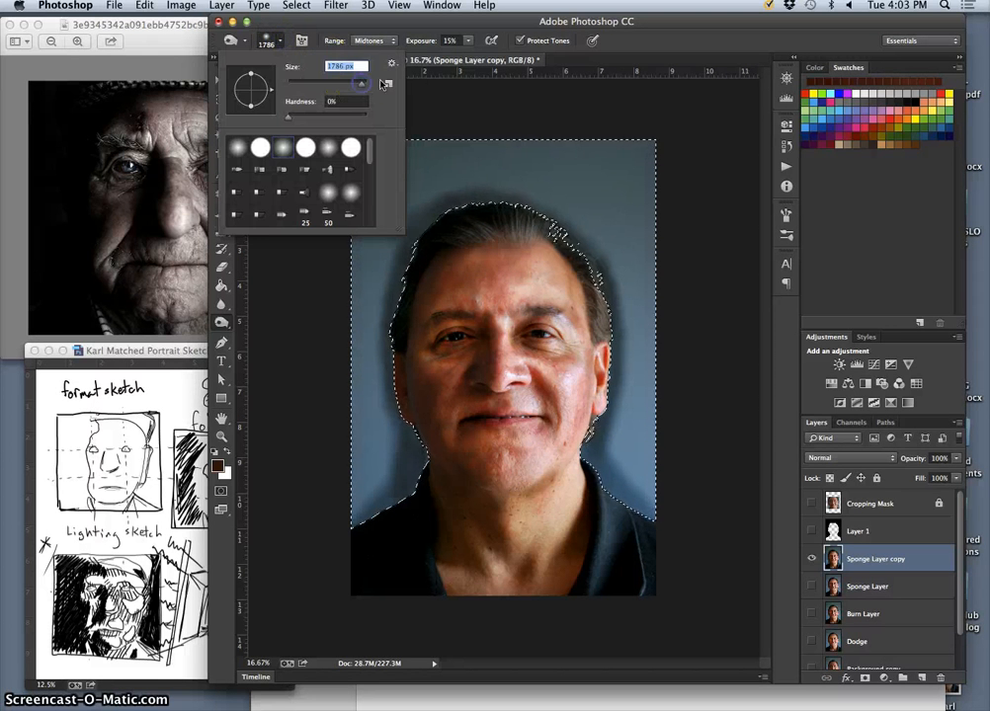
pyautogui.click(467, 39)
pyautogui.moveTo(476, 51); pyautogui.dragTo(512, 55)
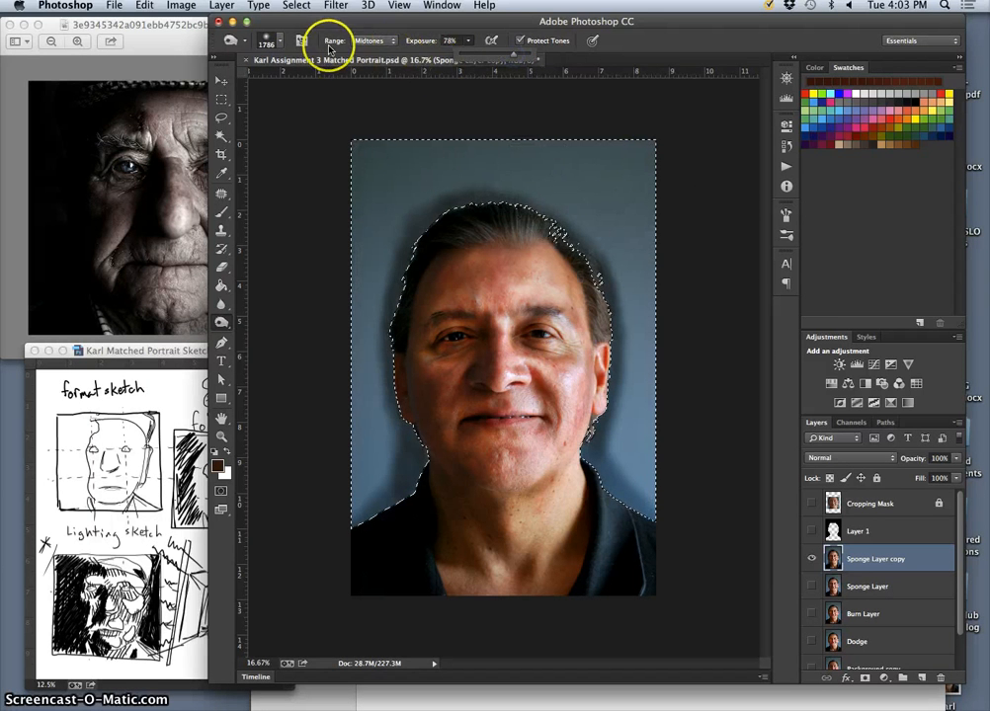
pyautogui.click(282, 41)
pyautogui.doubleClick(354, 88)
pyautogui.write('343')
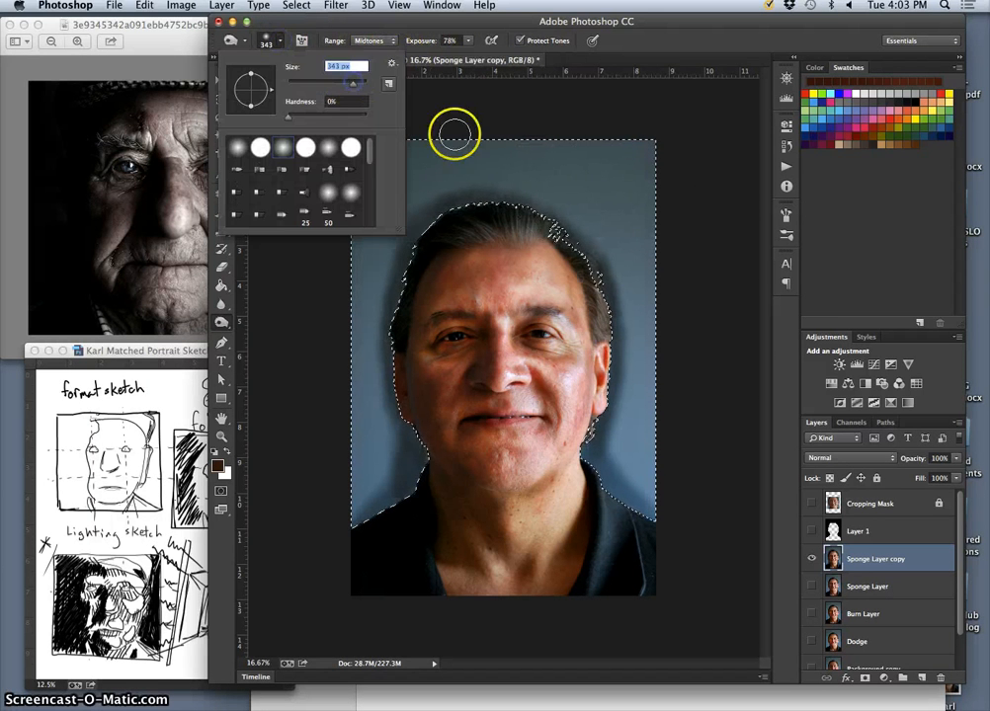
pyautogui.press('Return')
# Burn the selected backdrop down the lit side, across the area above the head and along the shadow side.
pyautogui.moveTo(668, 194)
pyautogui.mouseDown()
pyautogui.moveTo(605, 140)
pyautogui.moveTo(661, 258)
pyautogui.moveTo(577, 135)
pyautogui.moveTo(646, 291)
pyautogui.moveTo(593, 205)
pyautogui.moveTo(649, 329)
pyautogui.moveTo(650, 372)
pyautogui.moveTo(620, 291)
pyautogui.moveTo(628, 409)
pyautogui.moveTo(643, 436)
pyautogui.moveTo(654, 429)
pyautogui.moveTo(655, 485)
pyautogui.mouseUp()
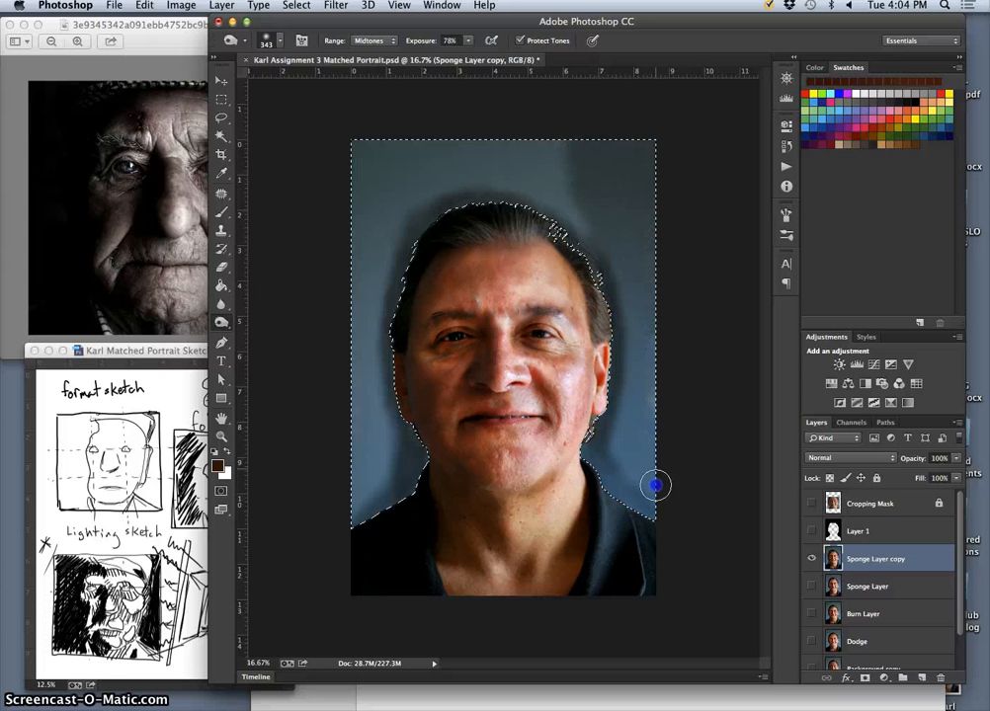
pyautogui.moveTo(629, 170)
pyautogui.mouseDown()
pyautogui.moveTo(588, 223)
pyautogui.moveTo(569, 182)
pyautogui.moveTo(564, 206)
pyautogui.moveTo(536, 174)
pyautogui.moveTo(535, 200)
pyautogui.moveTo(511, 165)
pyautogui.moveTo(503, 177)
pyautogui.moveTo(474, 153)
pyautogui.moveTo(463, 191)
pyautogui.moveTo(444, 177)
pyautogui.moveTo(418, 195)
pyautogui.moveTo(404, 229)
pyautogui.moveTo(401, 206)
pyautogui.moveTo(454, 140)
pyautogui.moveTo(378, 159)
pyautogui.moveTo(402, 141)
pyautogui.moveTo(350, 127)
pyautogui.moveTo(357, 228)
pyautogui.moveTo(382, 179)
pyautogui.moveTo(363, 283)
pyautogui.moveTo(383, 251)
pyautogui.moveTo(353, 433)
pyautogui.moveTo(360, 469)
pyautogui.moveTo(372, 440)
pyautogui.moveTo(381, 488)
pyautogui.moveTo(399, 447)
pyautogui.moveTo(359, 472)
pyautogui.moveTo(356, 433)
pyautogui.moveTo(369, 464)
pyautogui.moveTo(377, 451)
pyautogui.moveTo(389, 486)
pyautogui.moveTo(383, 414)
pyautogui.moveTo(376, 486)
pyautogui.moveTo(368, 436)
pyautogui.moveTo(355, 446)
pyautogui.moveTo(352, 335)
pyautogui.moveTo(364, 404)
pyautogui.moveTo(380, 391)
pyautogui.moveTo(365, 381)
pyautogui.moveTo(354, 344)
pyautogui.mouseUp()
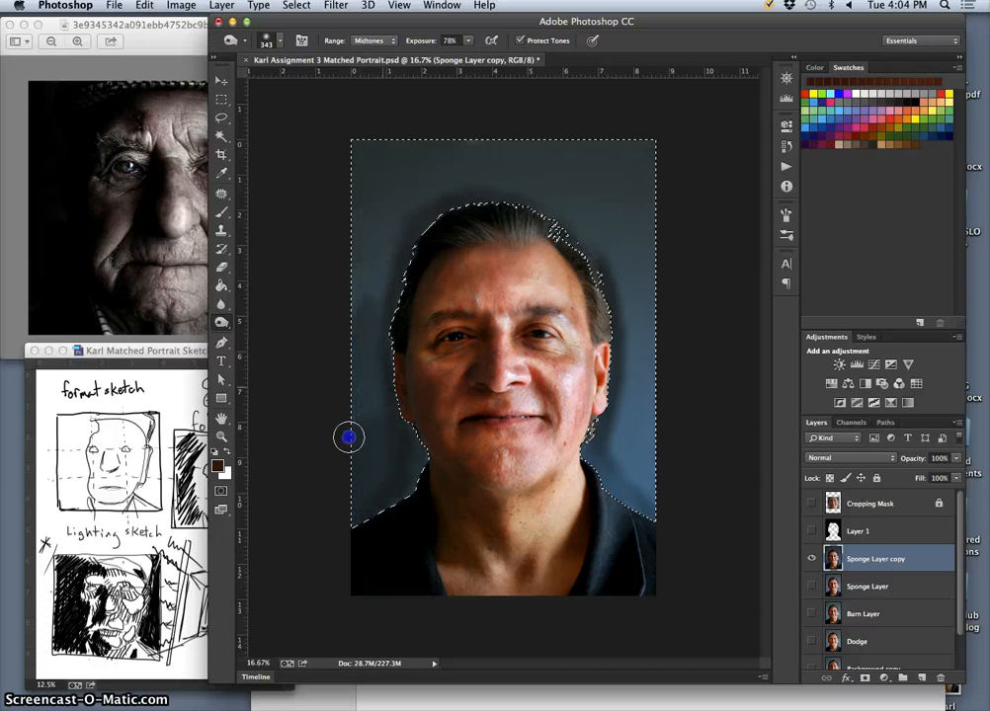
pyautogui.moveTo(349, 436)
pyautogui.mouseDown()
pyautogui.moveTo(367, 342)
pyautogui.moveTo(361, 392)
pyautogui.moveTo(376, 439)
pyautogui.moveTo(371, 406)
pyautogui.moveTo(359, 447)
pyautogui.moveTo(385, 415)
pyautogui.moveTo(399, 435)
pyautogui.moveTo(406, 488)
pyautogui.mouseUp()
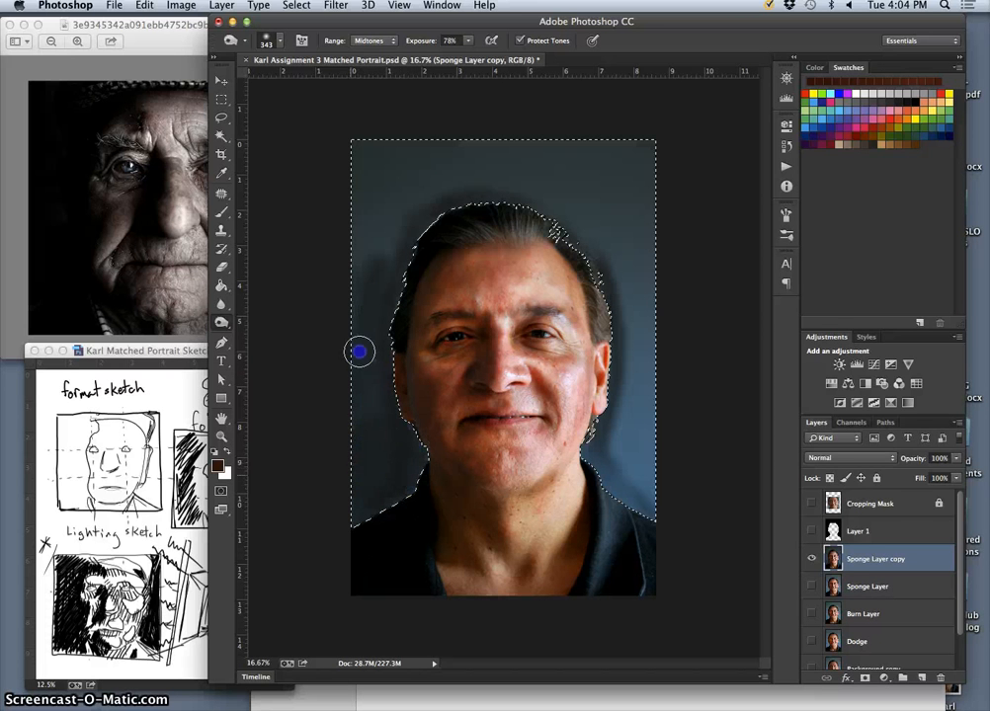
pyautogui.moveTo(382, 361)
pyautogui.mouseDown()
pyautogui.moveTo(385, 277)
pyautogui.moveTo(374, 322)
pyautogui.moveTo(365, 261)
pyautogui.moveTo(351, 286)
pyautogui.moveTo(361, 184)
pyautogui.moveTo(354, 240)
pyautogui.moveTo(351, 186)
pyautogui.moveTo(378, 161)
pyautogui.moveTo(361, 254)
pyautogui.moveTo(393, 179)
pyautogui.moveTo(381, 241)
pyautogui.moveTo(406, 177)
pyautogui.mouseUp()
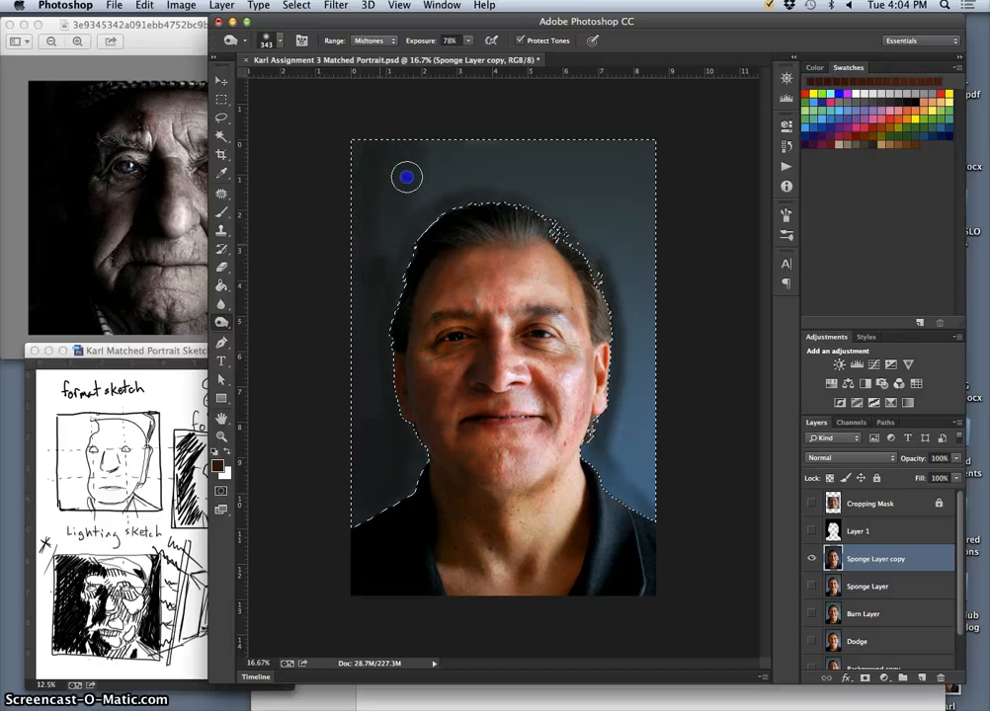
pyautogui.moveTo(379, 252)
pyautogui.mouseDown()
pyautogui.moveTo(406, 157)
pyautogui.moveTo(379, 251)
pyautogui.mouseUp()
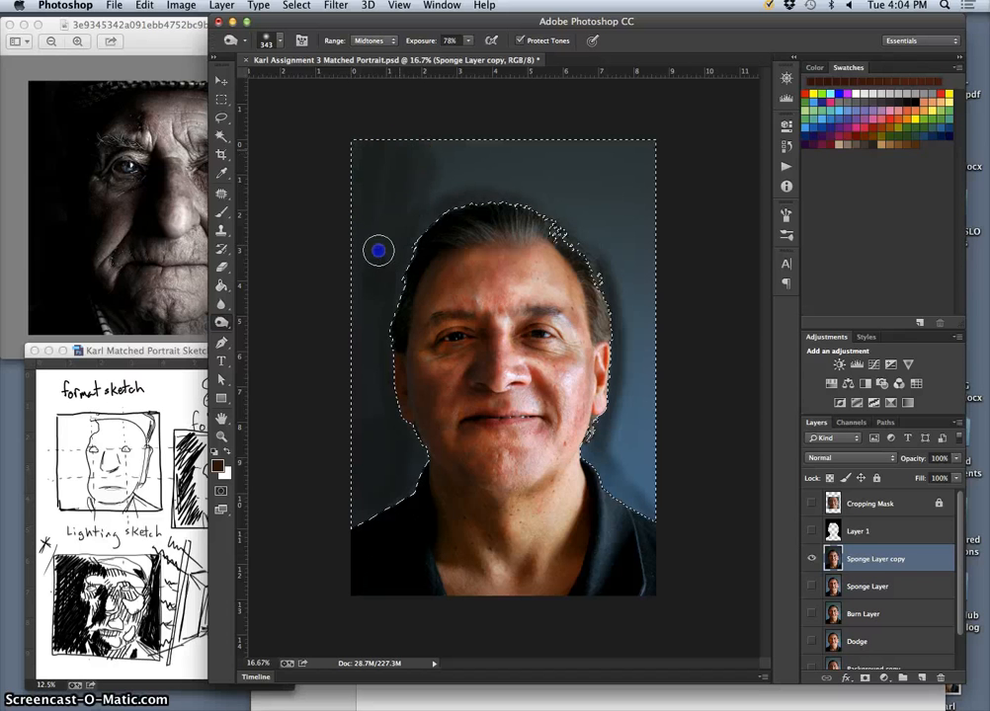
# Burn the backdrop above the head and beside the lit side repeatedly until it is an even near-black.
pyautogui.moveTo(437, 159)
pyautogui.mouseDown()
pyautogui.moveTo(475, 138)
pyautogui.moveTo(391, 249)
pyautogui.moveTo(361, 307)
pyautogui.moveTo(360, 259)
pyautogui.moveTo(394, 146)
pyautogui.moveTo(367, 194)
pyautogui.moveTo(398, 194)
pyautogui.moveTo(383, 246)
pyautogui.moveTo(439, 150)
pyautogui.moveTo(438, 201)
pyautogui.moveTo(480, 149)
pyautogui.moveTo(502, 157)
pyautogui.moveTo(501, 183)
pyautogui.moveTo(511, 186)
pyautogui.moveTo(557, 135)
pyautogui.moveTo(571, 146)
pyautogui.moveTo(586, 132)
pyautogui.moveTo(580, 205)
pyautogui.mouseUp()
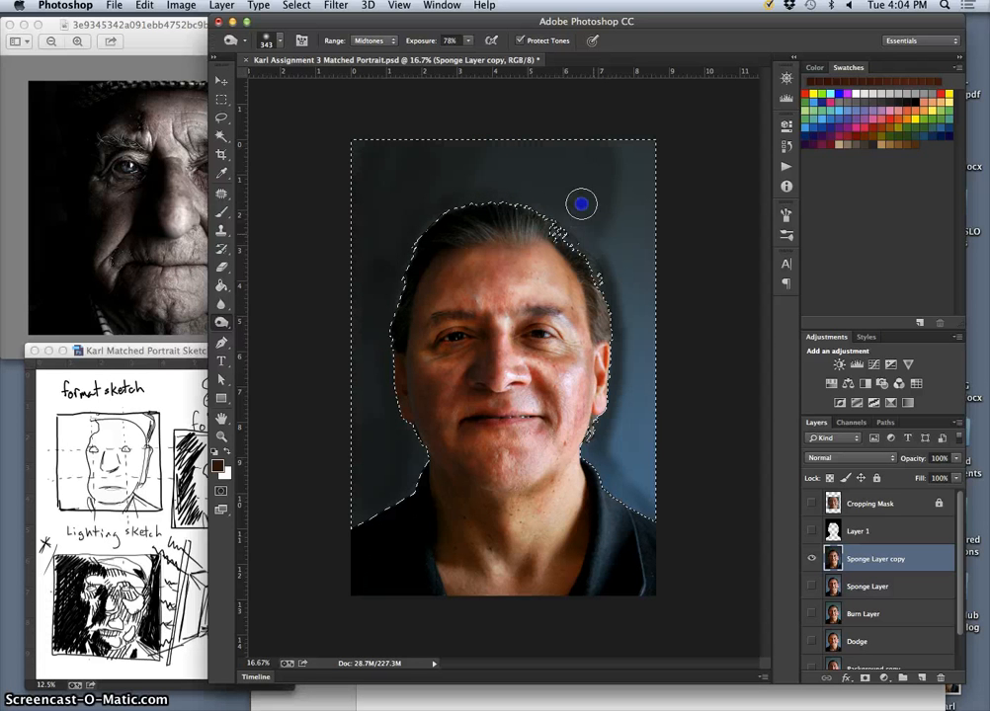
pyautogui.moveTo(608, 248); pyautogui.dragTo(607, 191)
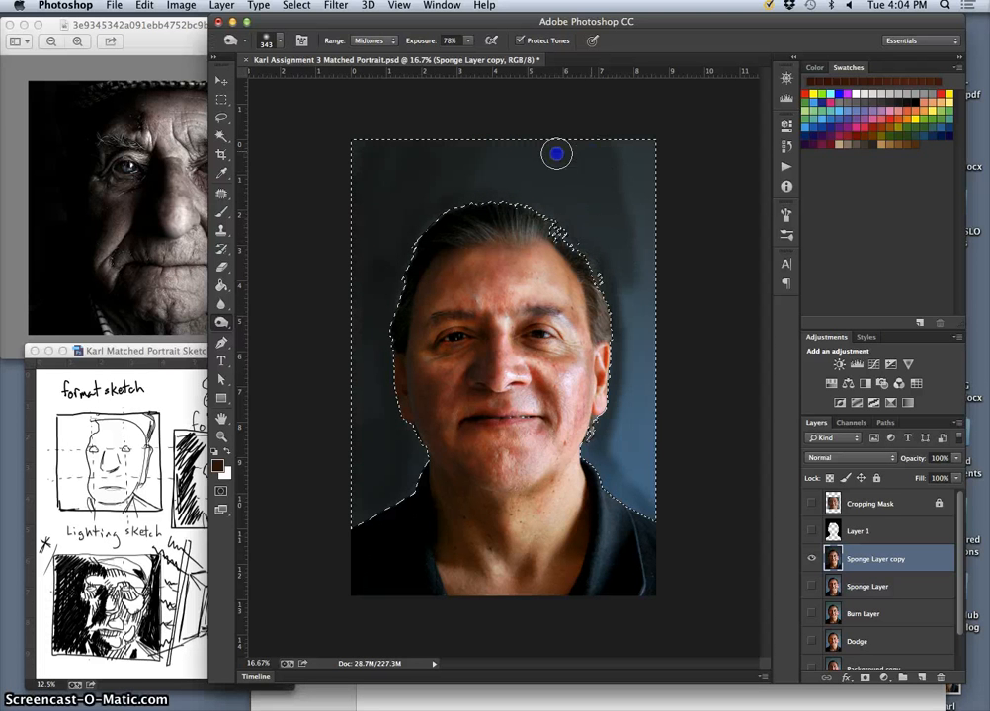
pyautogui.moveTo(520, 159)
pyautogui.mouseDown()
pyautogui.moveTo(482, 170)
pyautogui.moveTo(458, 163)
pyautogui.moveTo(491, 166)
pyautogui.moveTo(482, 177)
pyautogui.moveTo(574, 151)
pyautogui.moveTo(574, 172)
pyautogui.moveTo(546, 199)
pyautogui.moveTo(552, 169)
pyautogui.moveTo(555, 211)
pyautogui.moveTo(626, 160)
pyautogui.moveTo(608, 203)
pyautogui.moveTo(666, 156)
pyautogui.moveTo(656, 191)
pyautogui.moveTo(625, 218)
pyautogui.moveTo(628, 263)
pyautogui.moveTo(637, 263)
pyautogui.moveTo(634, 393)
pyautogui.moveTo(639, 371)
pyautogui.moveTo(624, 464)
pyautogui.moveTo(615, 457)
pyautogui.moveTo(620, 417)
pyautogui.moveTo(618, 446)
pyautogui.moveTo(639, 407)
pyautogui.moveTo(645, 456)
pyautogui.moveTo(637, 396)
pyautogui.moveTo(620, 458)
pyautogui.moveTo(623, 402)
pyautogui.moveTo(602, 458)
pyautogui.moveTo(595, 446)
pyautogui.moveTo(630, 510)
pyautogui.moveTo(613, 488)
pyautogui.moveTo(651, 517)
pyautogui.moveTo(643, 378)
pyautogui.moveTo(612, 434)
pyautogui.moveTo(648, 467)
pyautogui.mouseUp()
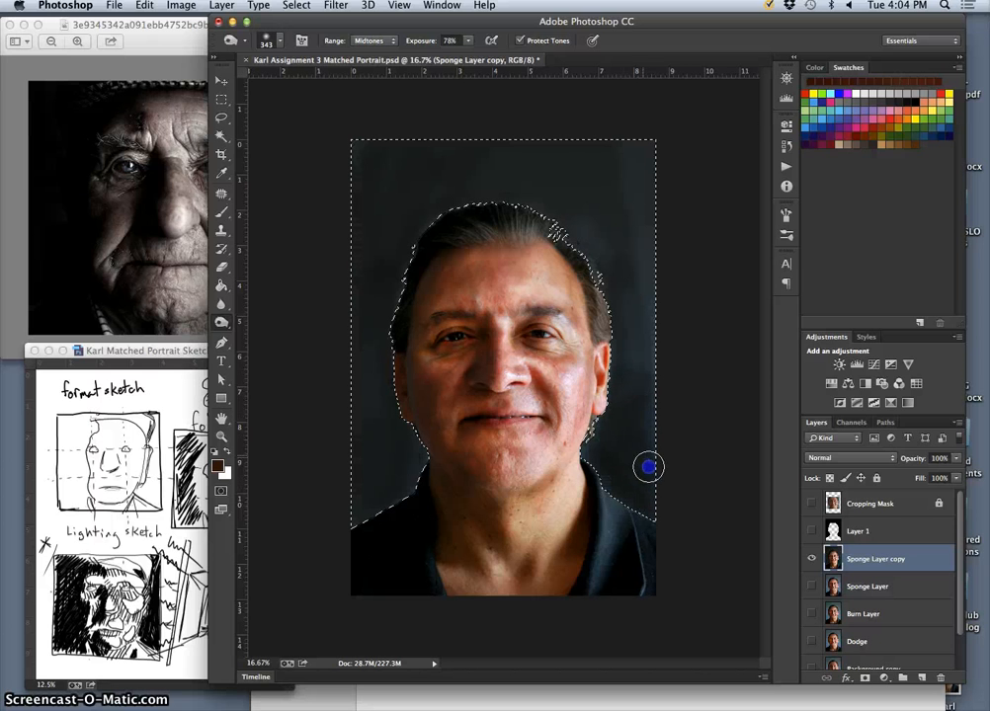
pyautogui.moveTo(648, 319)
pyautogui.mouseDown()
pyautogui.moveTo(624, 301)
pyautogui.moveTo(622, 369)
pyautogui.moveTo(636, 266)
pyautogui.moveTo(648, 329)
pyautogui.mouseUp()
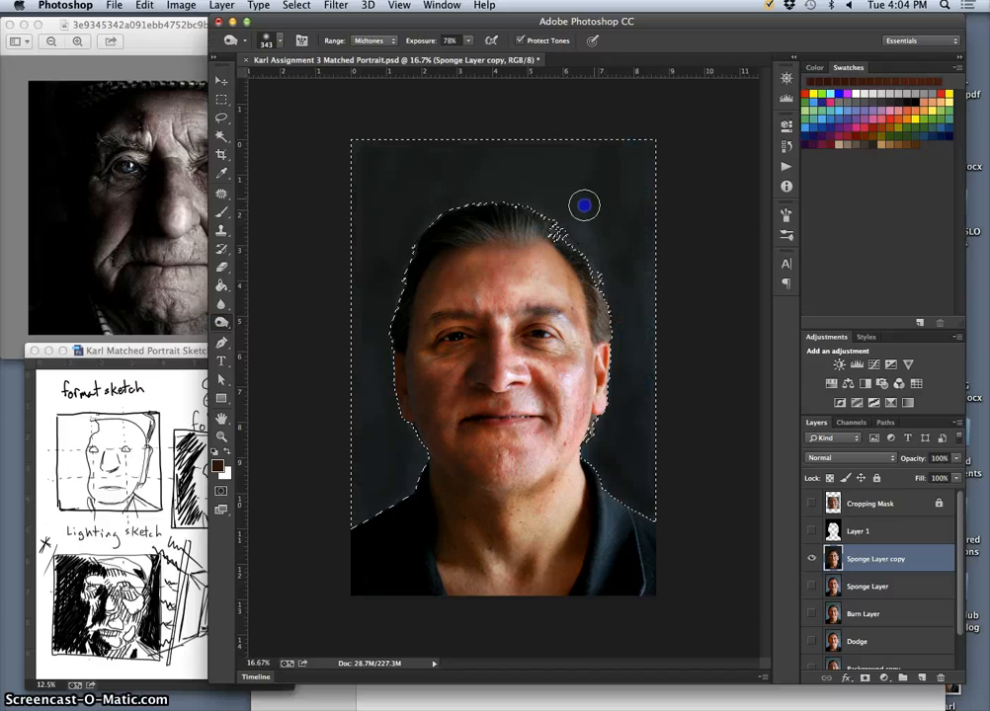
pyautogui.moveTo(599, 178)
pyautogui.mouseDown()
pyautogui.moveTo(642, 211)
pyautogui.moveTo(636, 308)
pyautogui.mouseUp()
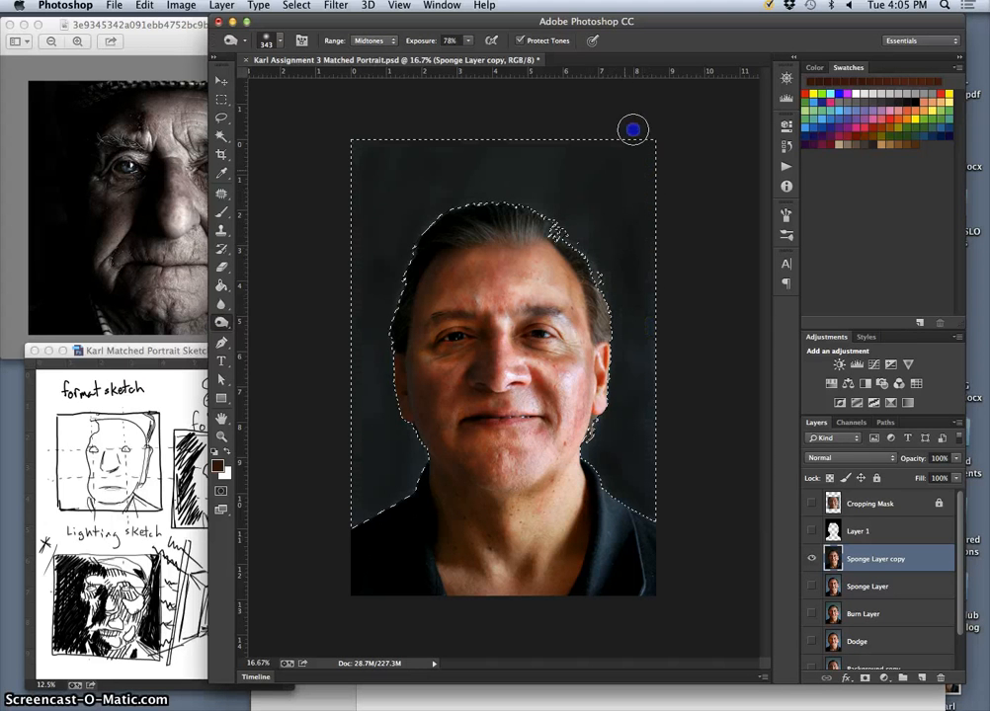
pyautogui.moveTo(633, 130)
pyautogui.mouseDown()
pyautogui.moveTo(593, 158)
pyautogui.moveTo(631, 201)
pyautogui.mouseUp()
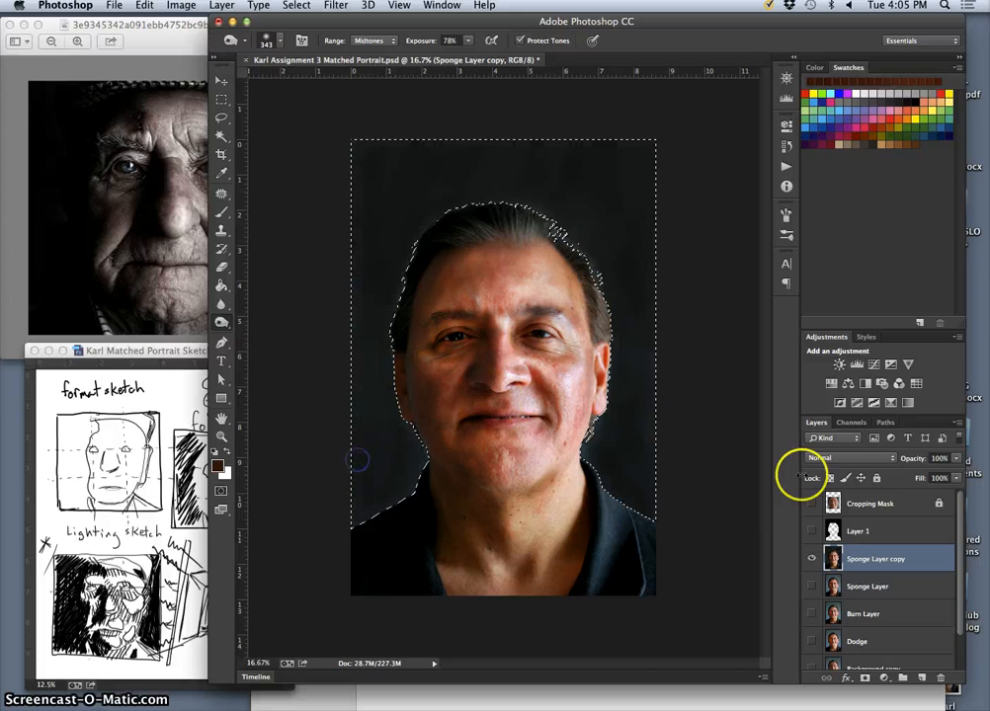
# Deselect the backdrop and burn the shadow-side ear, jaw and hair edges together with the backdrop beside and above them.
pyautogui.press('super+d')
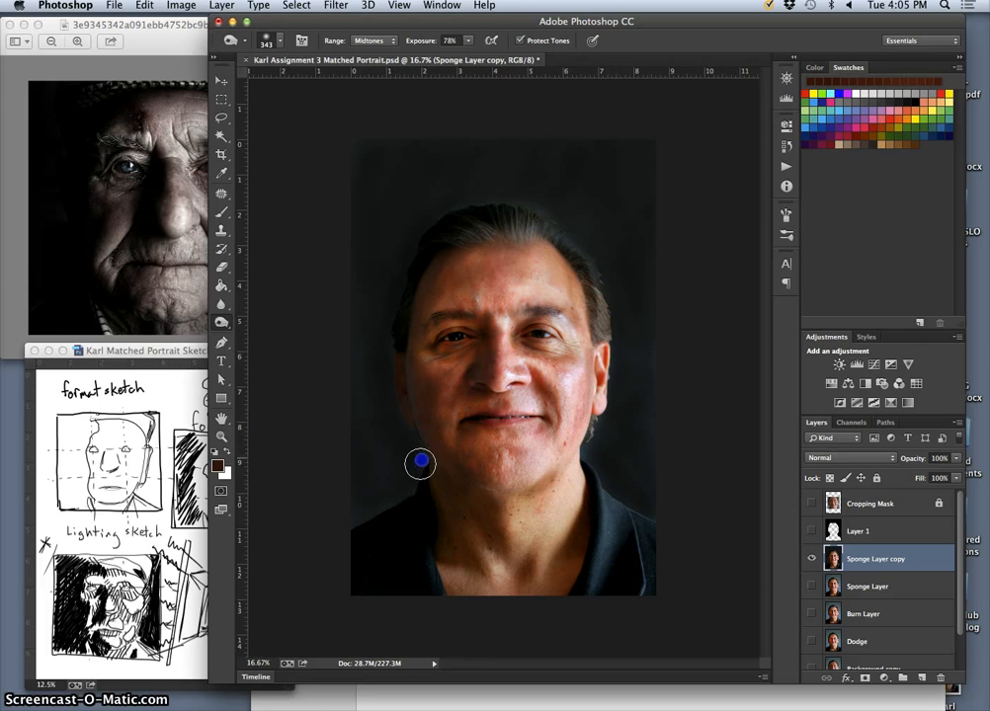
pyautogui.moveTo(412, 458); pyautogui.dragTo(393, 326)
pyautogui.moveTo(414, 441); pyautogui.dragTo(401, 459)
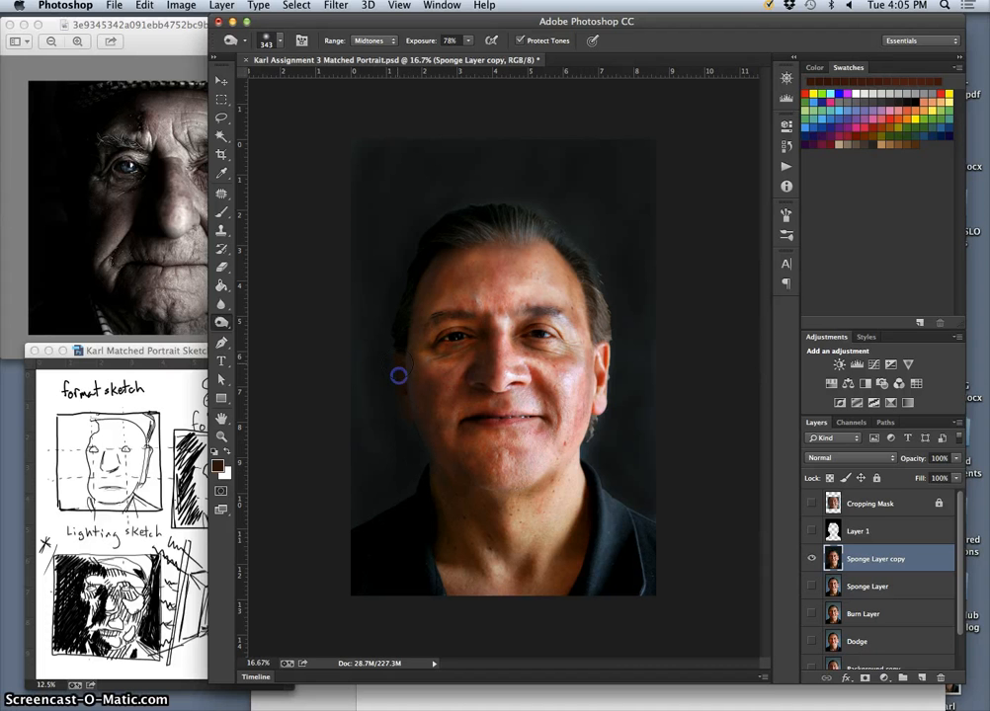
pyautogui.moveTo(398, 375)
pyautogui.mouseDown()
pyautogui.moveTo(397, 435)
pyautogui.moveTo(410, 241)
pyautogui.moveTo(370, 321)
pyautogui.moveTo(369, 385)
pyautogui.mouseUp()
pyautogui.moveTo(357, 320)
pyautogui.mouseDown()
pyautogui.moveTo(368, 234)
pyautogui.moveTo(352, 373)
pyautogui.moveTo(361, 283)
pyautogui.moveTo(367, 401)
pyautogui.moveTo(387, 323)
pyautogui.moveTo(379, 403)
pyautogui.moveTo(433, 208)
pyautogui.moveTo(406, 257)
pyautogui.moveTo(414, 257)
pyautogui.moveTo(401, 198)
pyautogui.moveTo(372, 197)
pyautogui.moveTo(341, 165)
pyautogui.mouseUp()
pyautogui.moveTo(366, 233)
pyautogui.mouseDown()
pyautogui.moveTo(398, 230)
pyautogui.moveTo(411, 152)
pyautogui.moveTo(443, 184)
pyautogui.moveTo(430, 212)
pyautogui.moveTo(540, 208)
pyautogui.mouseUp()
# Toggle the Cropping Mask layer on and off to check which part of the portrait falls inside the crop.
pyautogui.click(811, 504)
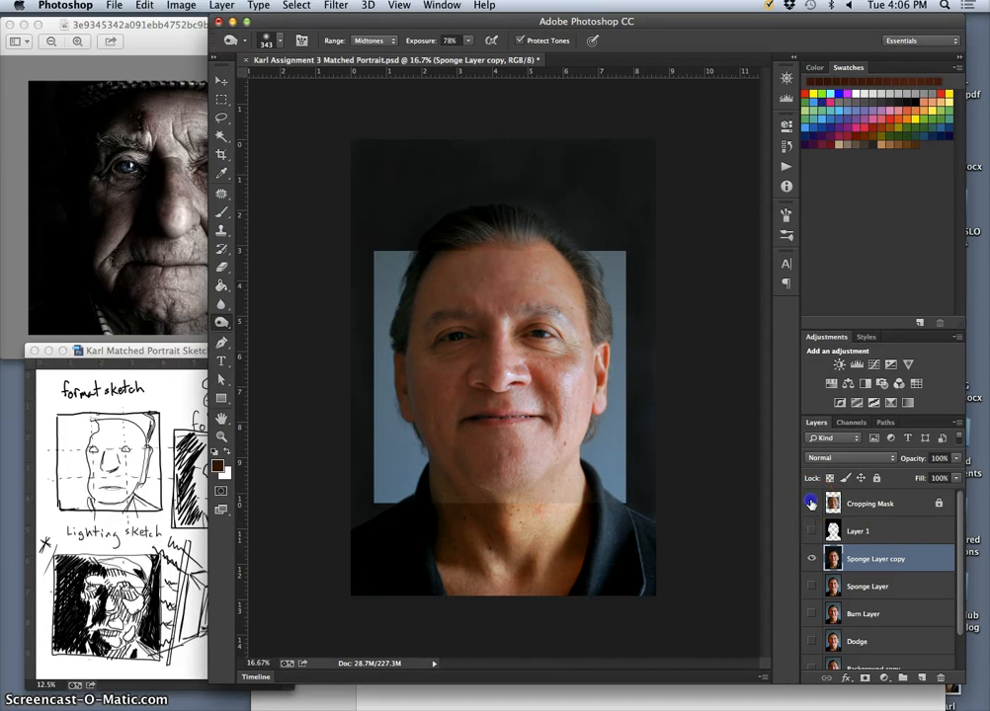
pyautogui.click(811, 504)
pyautogui.click(811, 504)
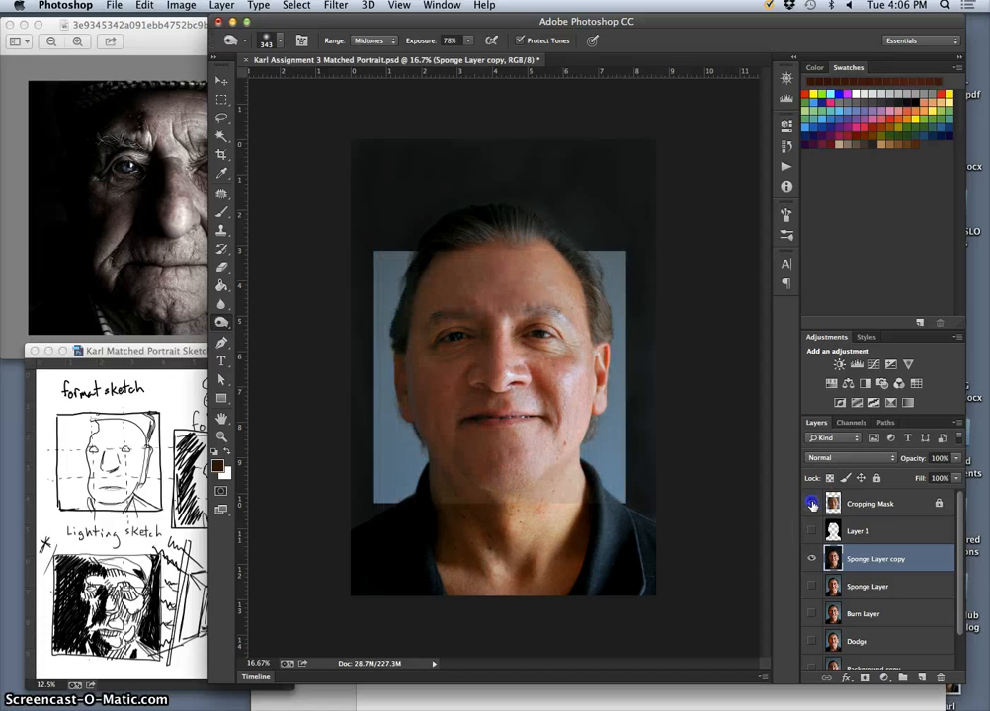
pyautogui.click(811, 504)
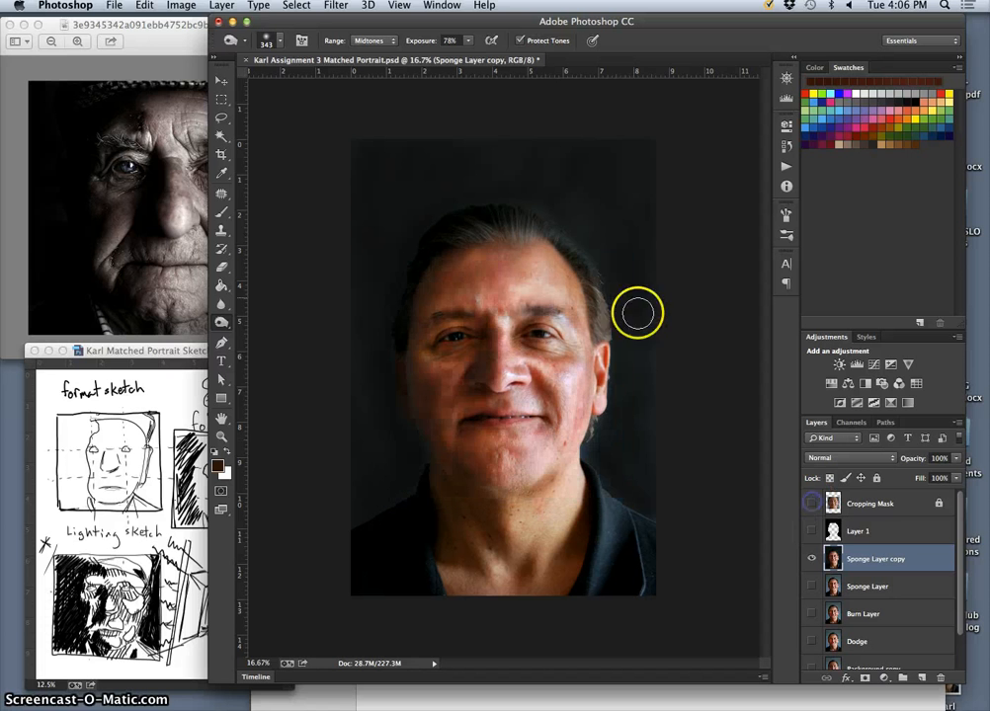
pyautogui.click(811, 504)
pyautogui.click(811, 504)
# Burn the lit-side hair edge, the backdrop around the head and the shadow-side collar and shoulder.
pyautogui.moveTo(611, 278)
pyautogui.mouseDown()
pyautogui.moveTo(623, 390)
pyautogui.moveTo(619, 336)
pyautogui.moveTo(617, 427)
pyautogui.moveTo(594, 458)
pyautogui.moveTo(617, 468)
pyautogui.moveTo(625, 343)
pyautogui.moveTo(632, 459)
pyautogui.moveTo(603, 239)
pyautogui.moveTo(605, 314)
pyautogui.moveTo(588, 240)
pyautogui.moveTo(629, 294)
pyautogui.moveTo(643, 278)
pyautogui.moveTo(652, 446)
pyautogui.moveTo(643, 360)
pyautogui.moveTo(595, 170)
pyautogui.moveTo(539, 159)
pyautogui.moveTo(591, 236)
pyautogui.moveTo(500, 184)
pyautogui.moveTo(583, 218)
pyautogui.moveTo(624, 261)
pyautogui.moveTo(625, 284)
pyautogui.mouseUp()
pyautogui.moveTo(635, 236)
pyautogui.mouseDown()
pyautogui.moveTo(542, 175)
pyautogui.moveTo(411, 218)
pyautogui.moveTo(488, 190)
pyautogui.moveTo(370, 307)
pyautogui.moveTo(366, 362)
pyautogui.moveTo(386, 469)
pyautogui.moveTo(383, 434)
pyautogui.mouseUp()
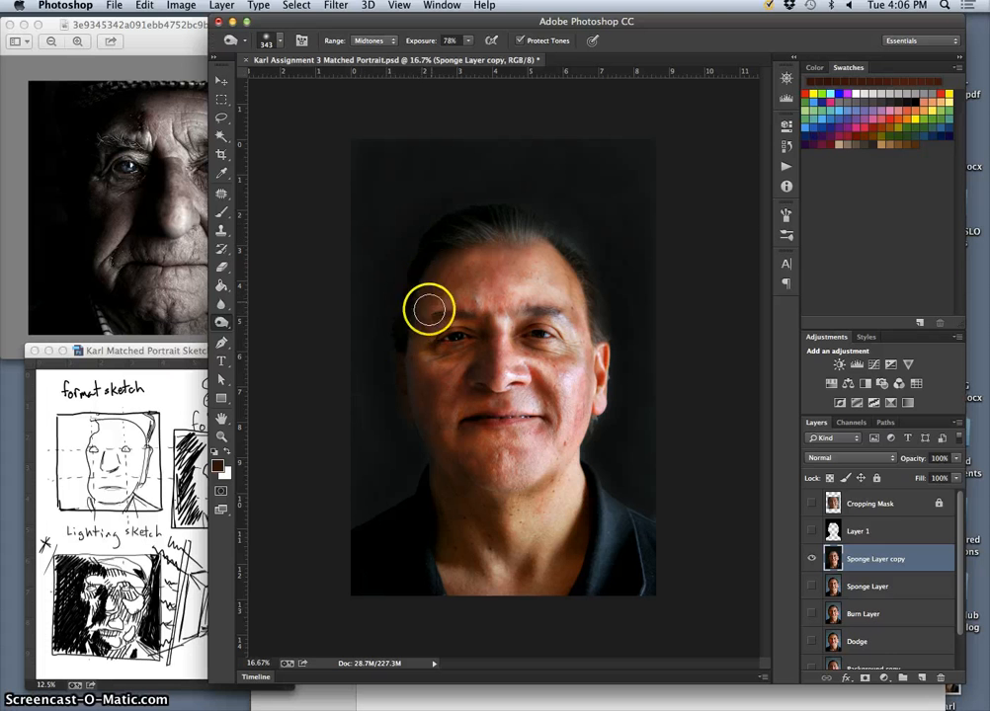
pyautogui.moveTo(427, 511)
pyautogui.mouseDown()
pyautogui.moveTo(411, 450)
pyautogui.moveTo(395, 466)
pyautogui.mouseUp()
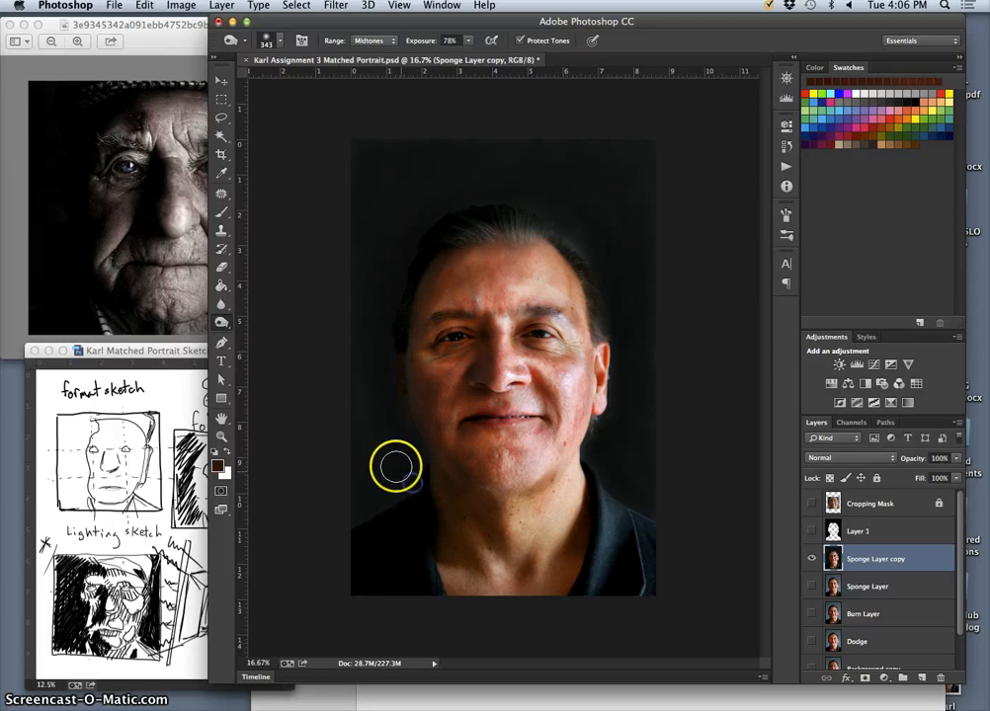
# Burn the shadow half of the face from forehead to jaw, then the area under the chin and the neck down to the collar.
pyautogui.moveTo(453, 259)
pyautogui.mouseDown()
pyautogui.moveTo(418, 379)
pyautogui.moveTo(414, 367)
pyautogui.moveTo(448, 455)
pyautogui.mouseUp()
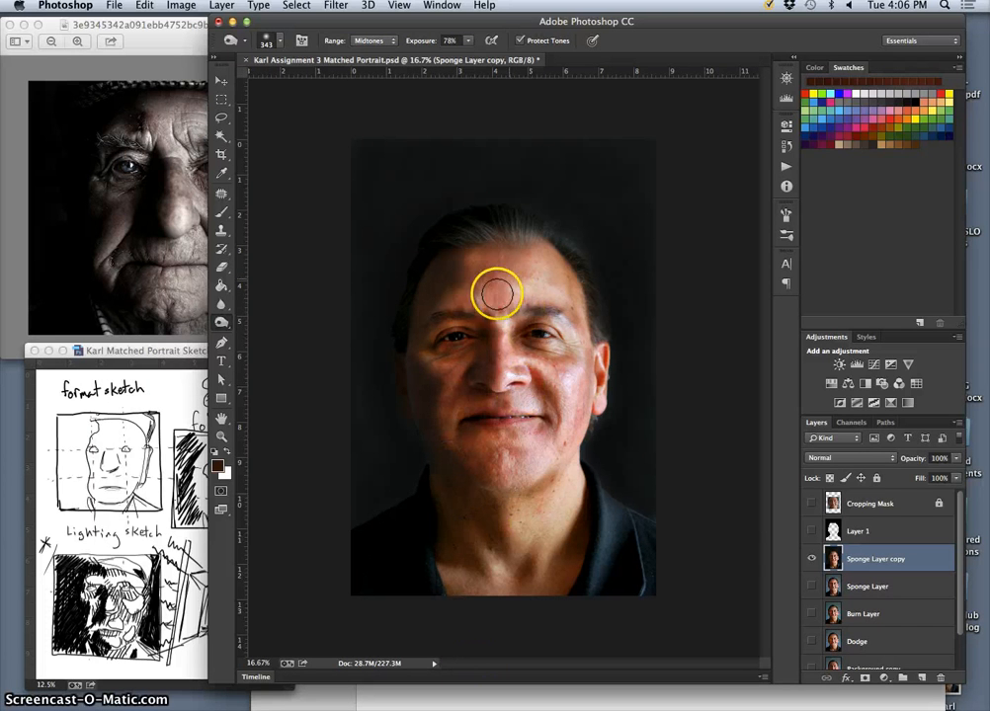
pyautogui.moveTo(439, 290)
pyautogui.mouseDown()
pyautogui.moveTo(486, 343)
pyautogui.moveTo(477, 378)
pyautogui.moveTo(438, 361)
pyautogui.moveTo(449, 332)
pyautogui.moveTo(433, 327)
pyautogui.mouseUp()
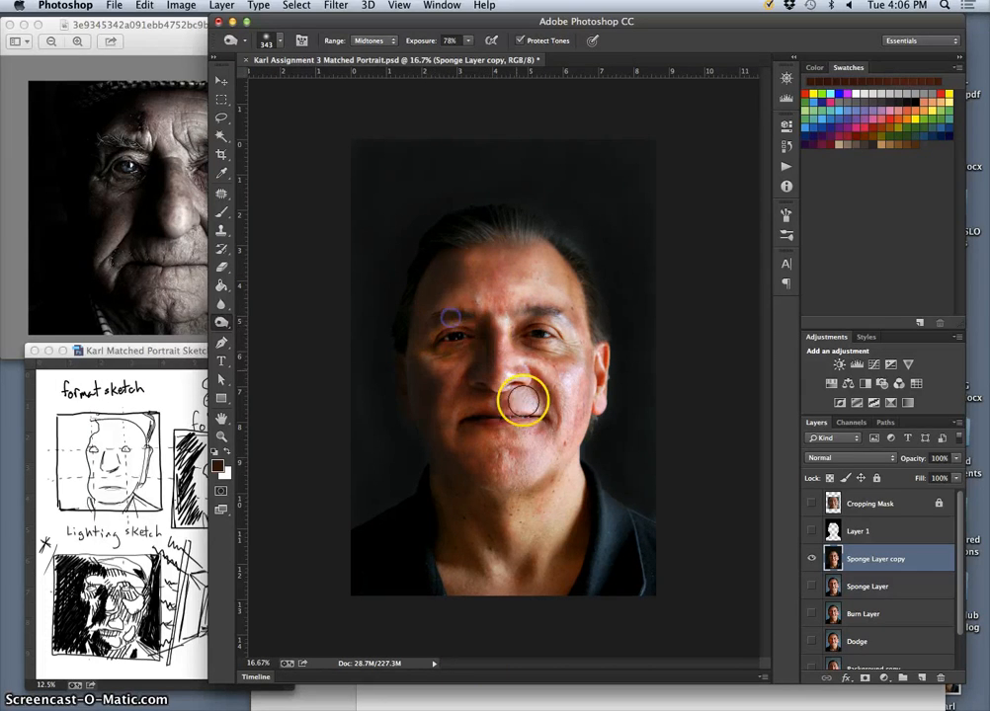
pyautogui.click(475, 475)
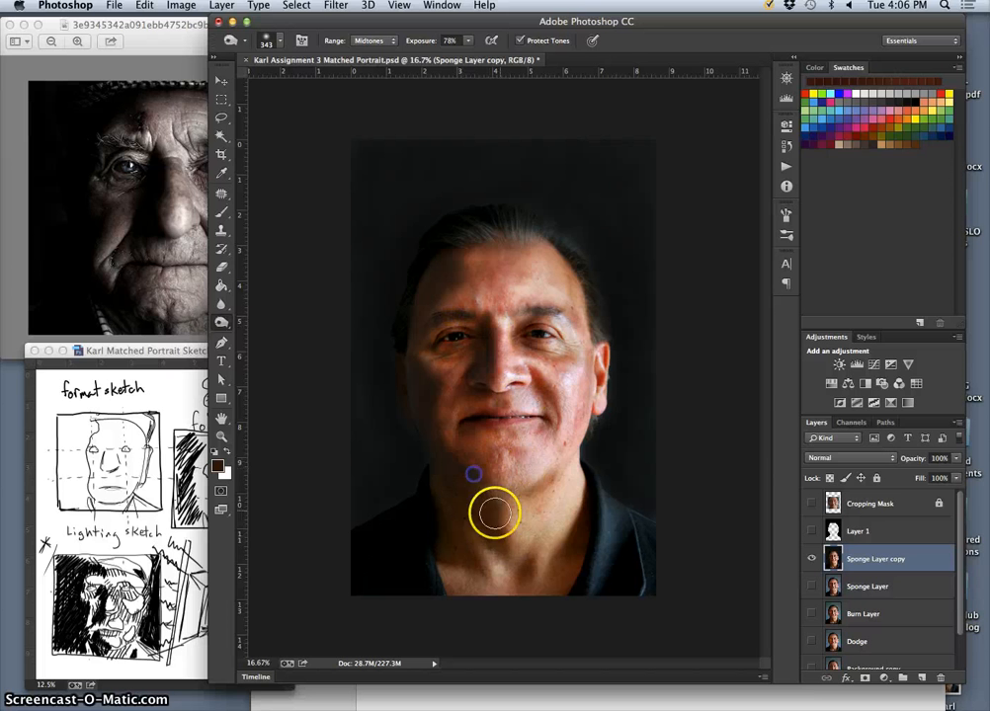
pyautogui.click(475, 504)
pyautogui.moveTo(473, 493)
pyautogui.mouseDown()
pyautogui.moveTo(495, 538)
pyautogui.moveTo(440, 486)
pyautogui.mouseUp()
pyautogui.moveTo(476, 569); pyautogui.dragTo(454, 537)
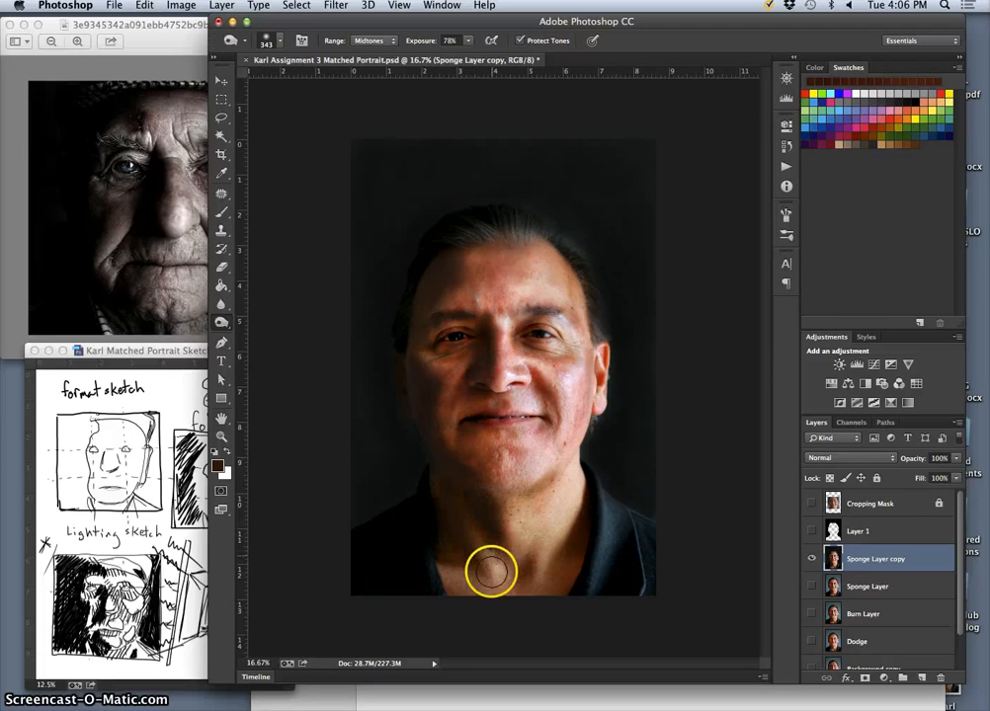
# Lower the Burn exposure to 19% and burn the area under the lower lip and the base of the neck.
pyautogui.moveTo(468, 41); pyautogui.dragTo(443, 54)
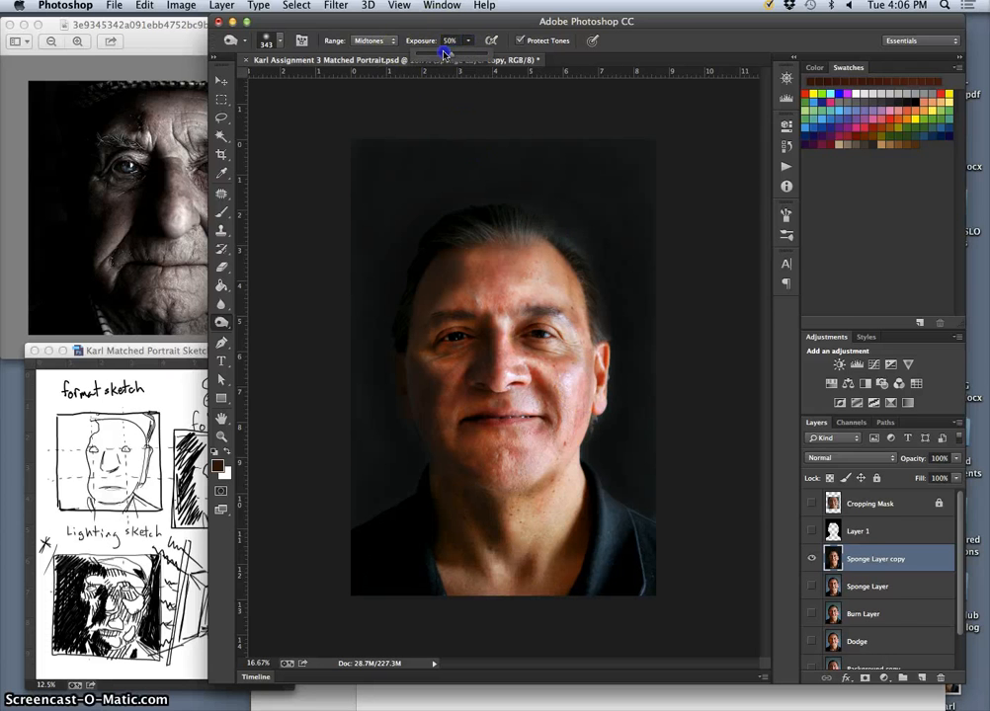
pyautogui.click(491, 436)
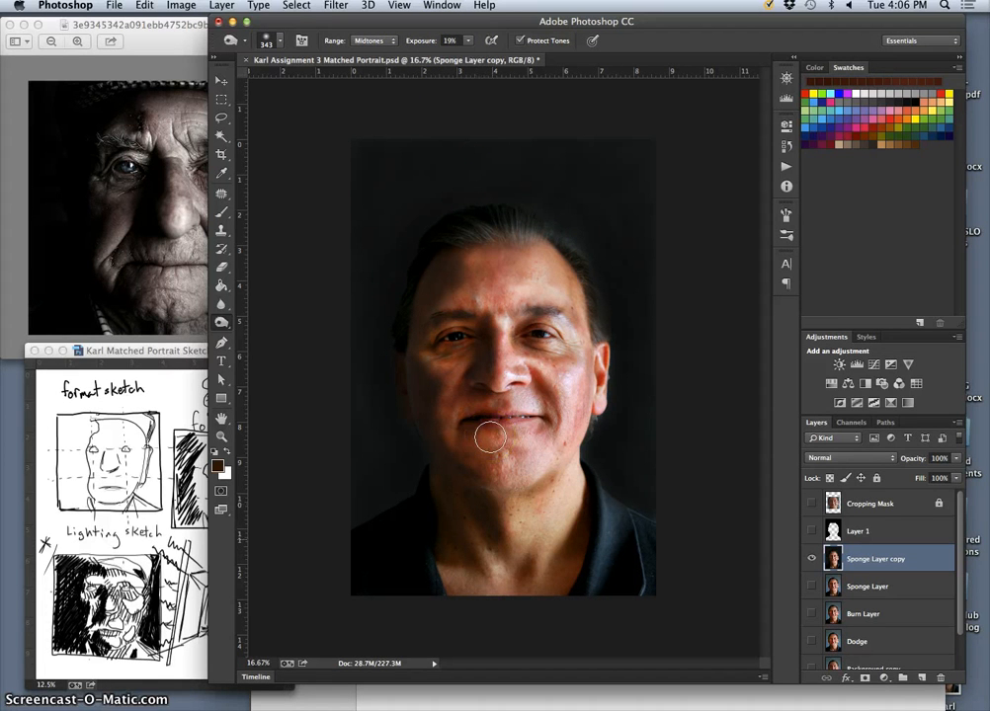
pyautogui.click(508, 581)
pyautogui.click(458, 589)
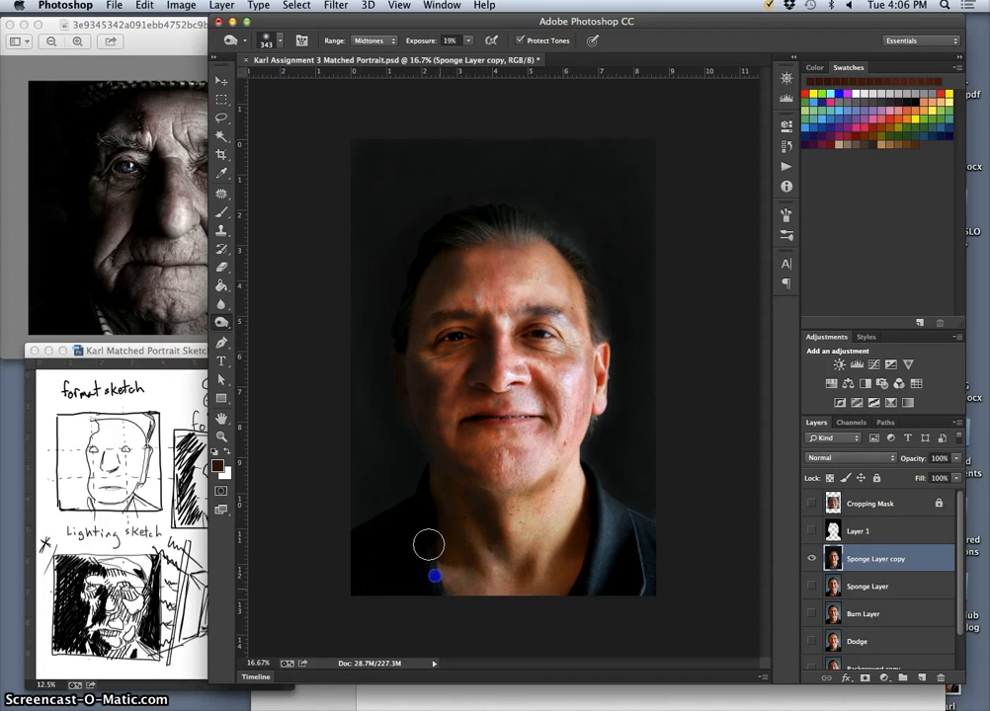
pyautogui.click(482, 440)
pyautogui.click(510, 443)
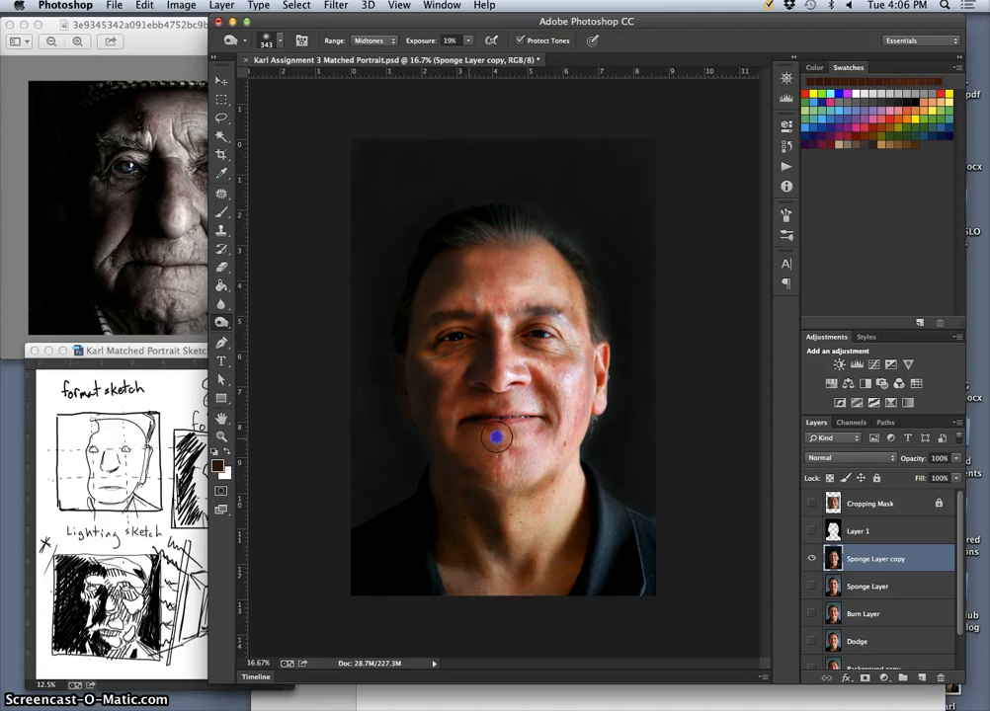
# Burn under the nose, the upper lip, the shadow-side brow and cheek, and around the lit-side eye.
pyautogui.click(486, 380)
pyautogui.click(488, 398)
pyautogui.click(474, 401)
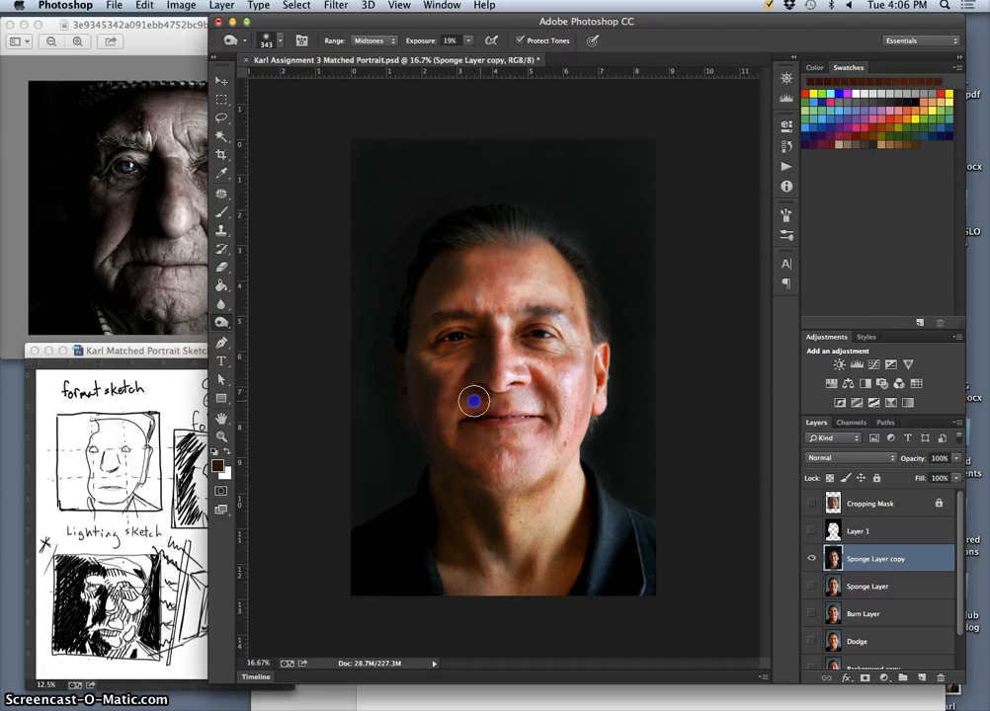
pyautogui.click(468, 316)
pyautogui.click(442, 383)
pyautogui.click(579, 340)
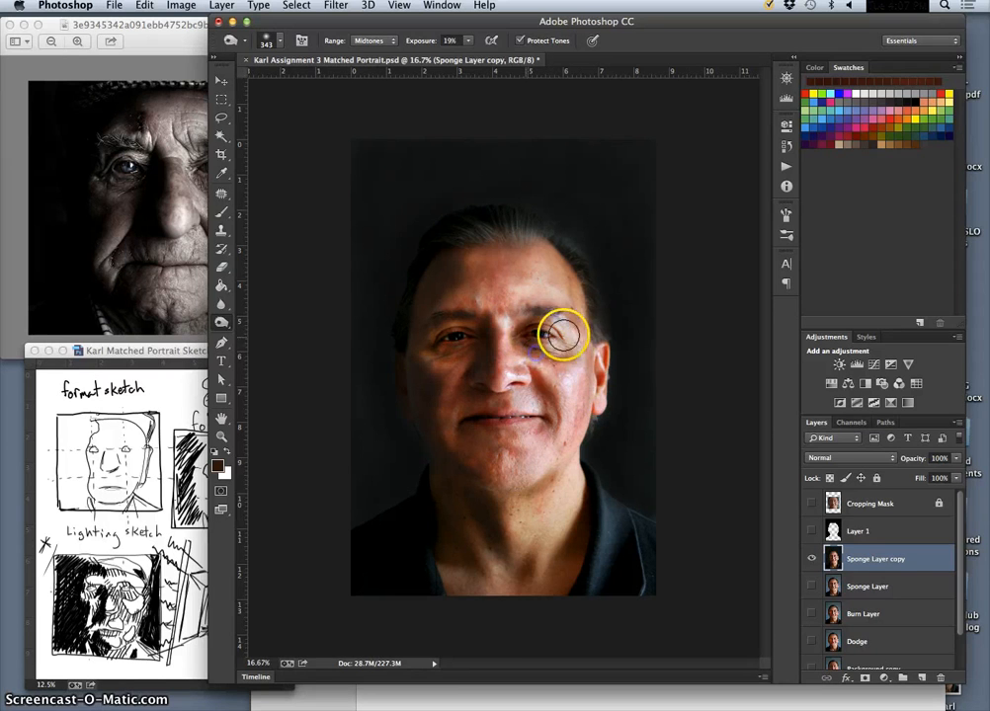
# Show Layer 1 over the portrait and reduce its opacity to 58%, comparing the backdrop with the reference photo.
pyautogui.moveTo(515, 20); pyautogui.dragTo(569, 20)
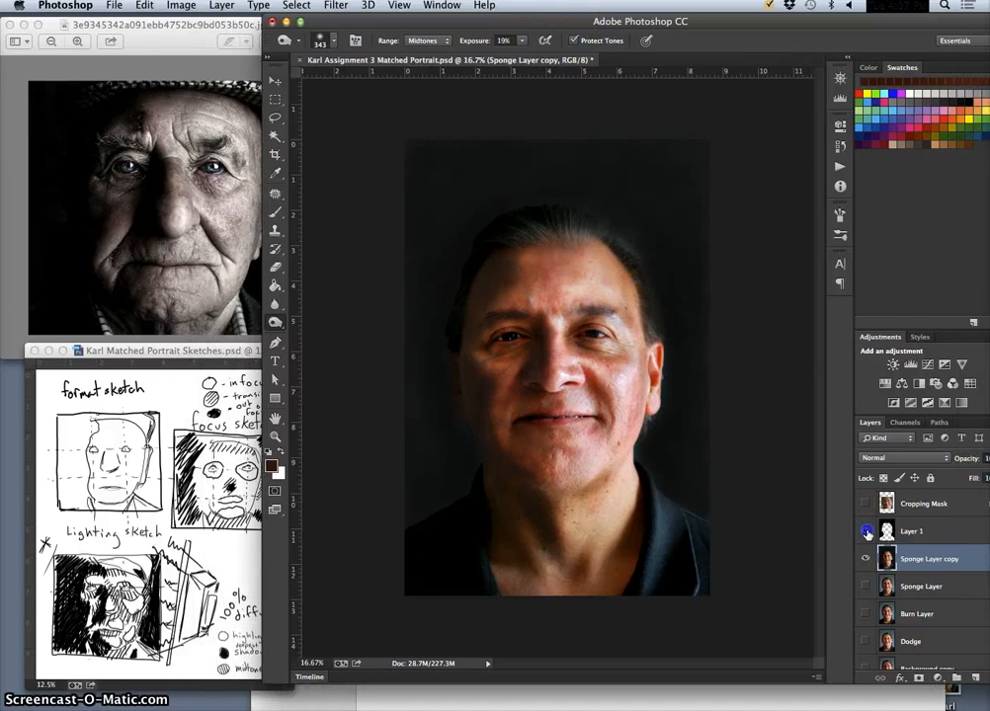
pyautogui.click(867, 532)
pyautogui.click(866, 533)
pyautogui.click(866, 532)
pyautogui.click(919, 532)
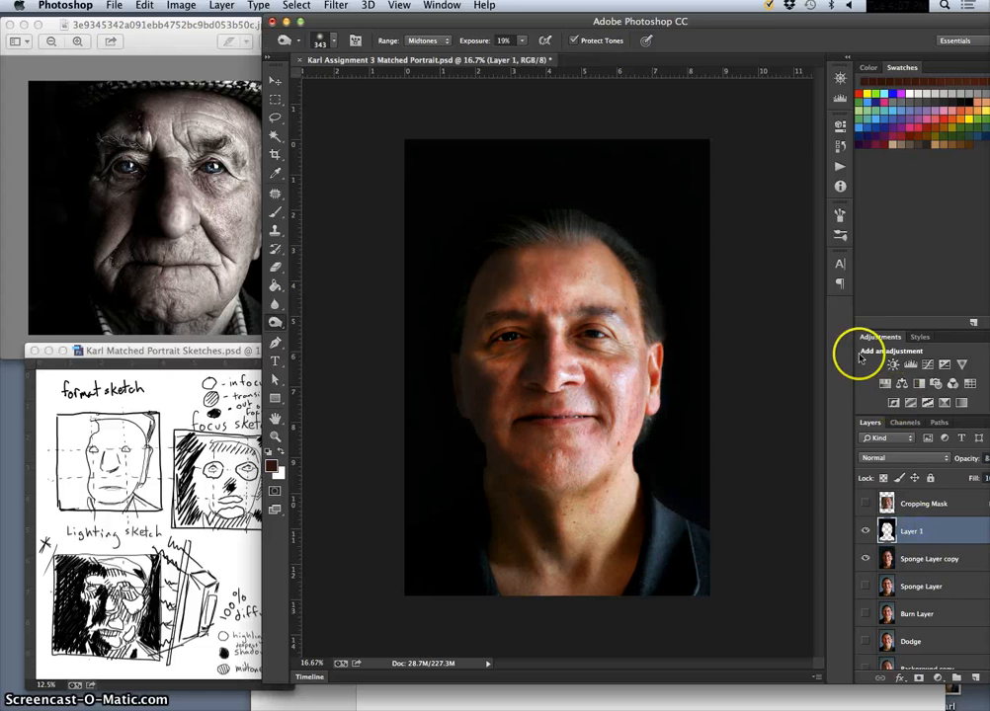
pyautogui.moveTo(828, 28); pyautogui.dragTo(759, 29)
pyautogui.click(938, 460)
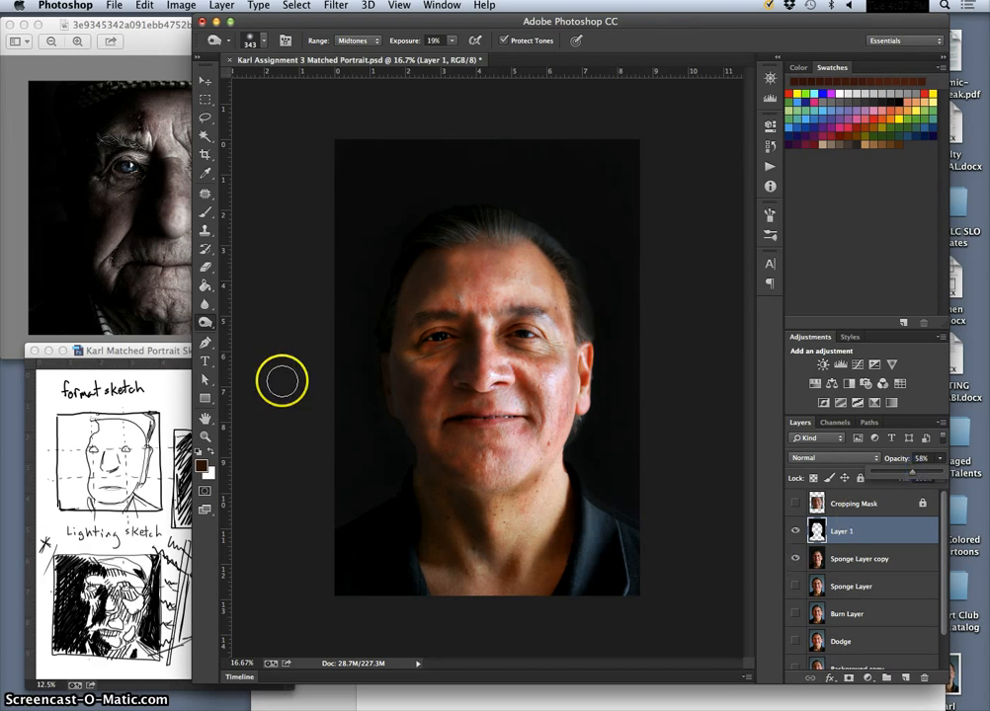
# Erase parts of Layer 1 with the Eraser along the lit-side neck, jaw and shoulder edges.
pyautogui.click(206, 267)
pyautogui.rightClick(576, 491)
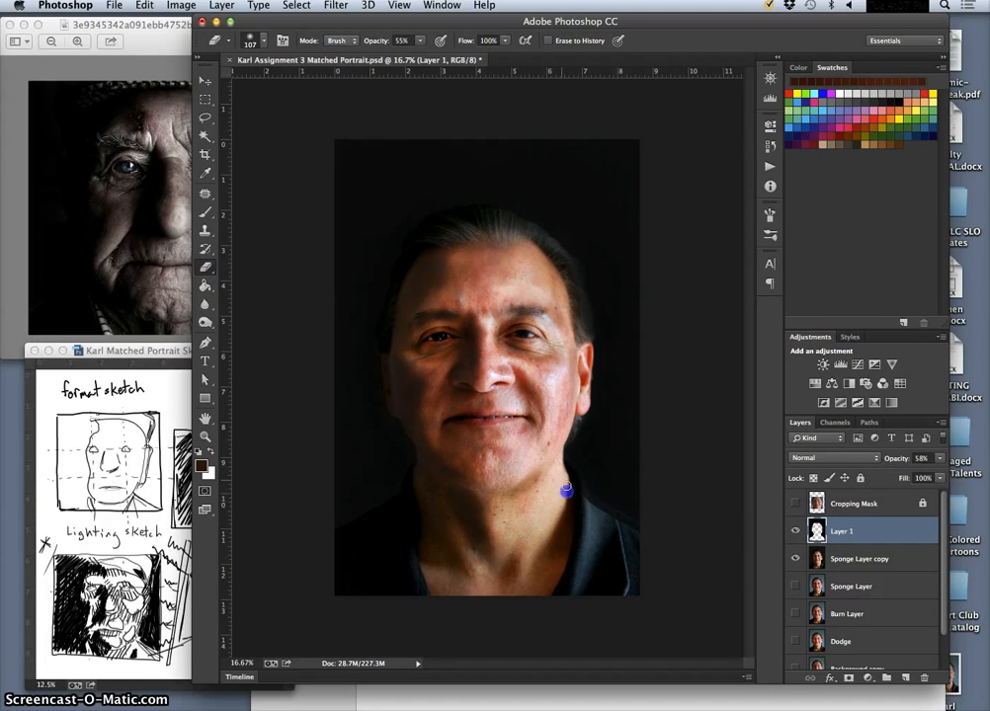
pyautogui.click(576, 435)
pyautogui.moveTo(606, 511); pyautogui.dragTo(620, 522)
# Check the crop with the Cropping Mask and erase Layer 1 along the shadow-side neck, jaw and ear.
pyautogui.click(796, 504)
pyautogui.click(795, 504)
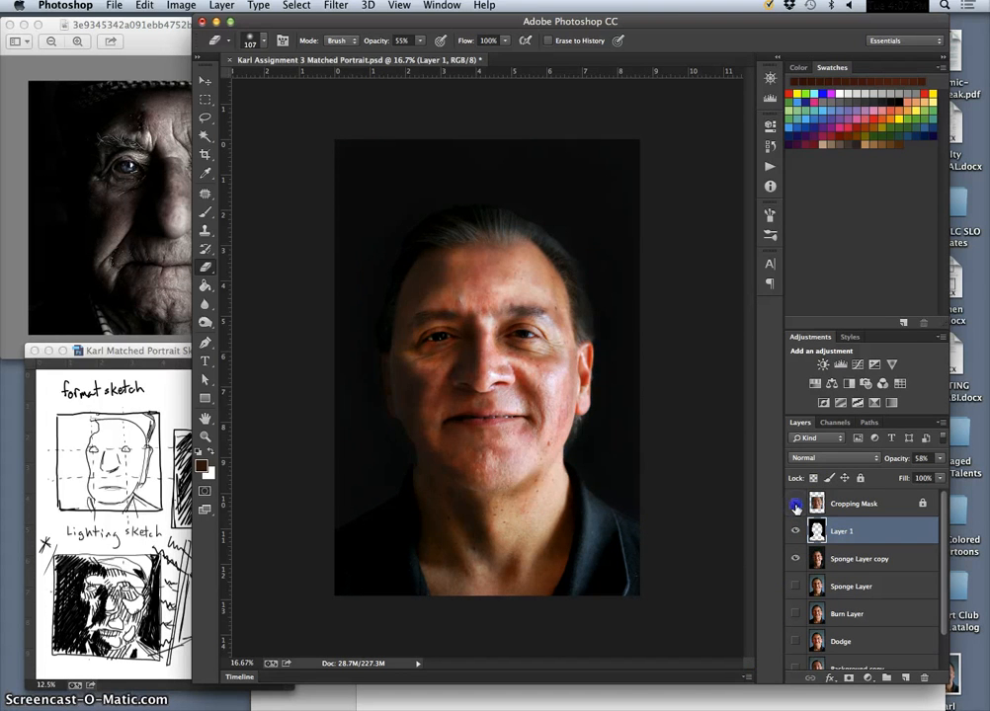
pyautogui.click(795, 503)
pyautogui.click(795, 503)
pyautogui.click(414, 474)
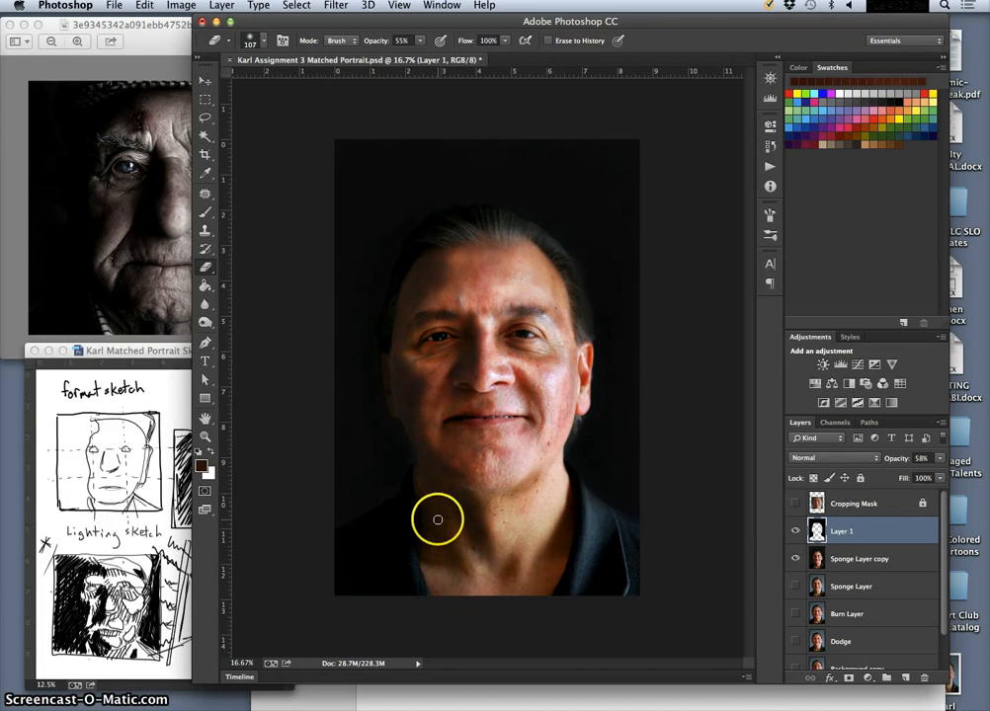
pyautogui.click(402, 418)
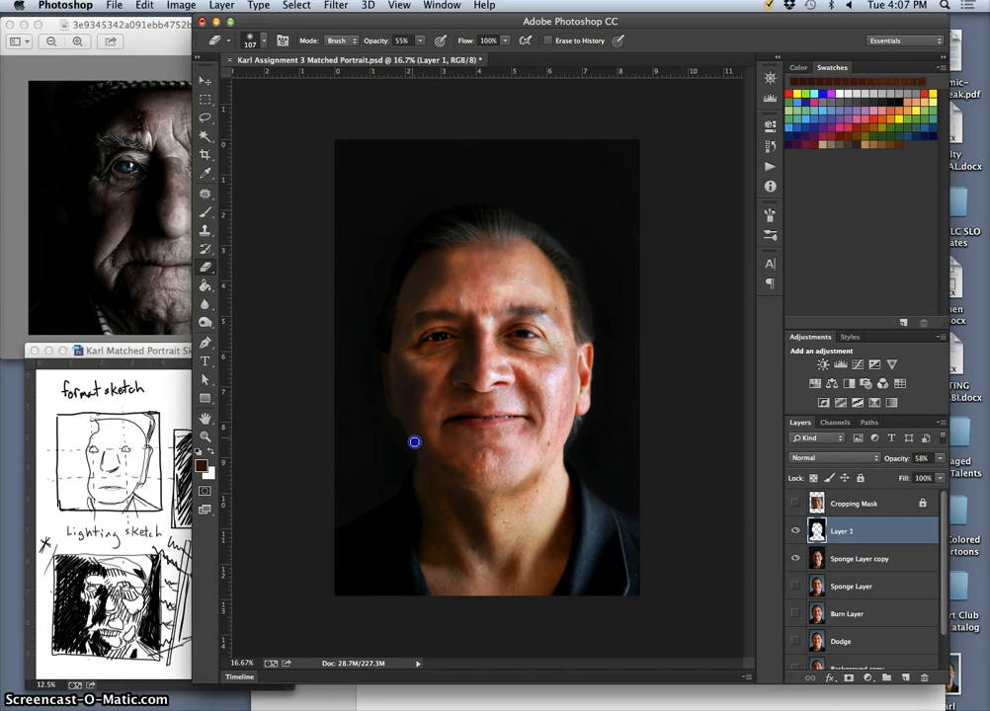
pyautogui.moveTo(406, 432); pyautogui.dragTo(389, 402)
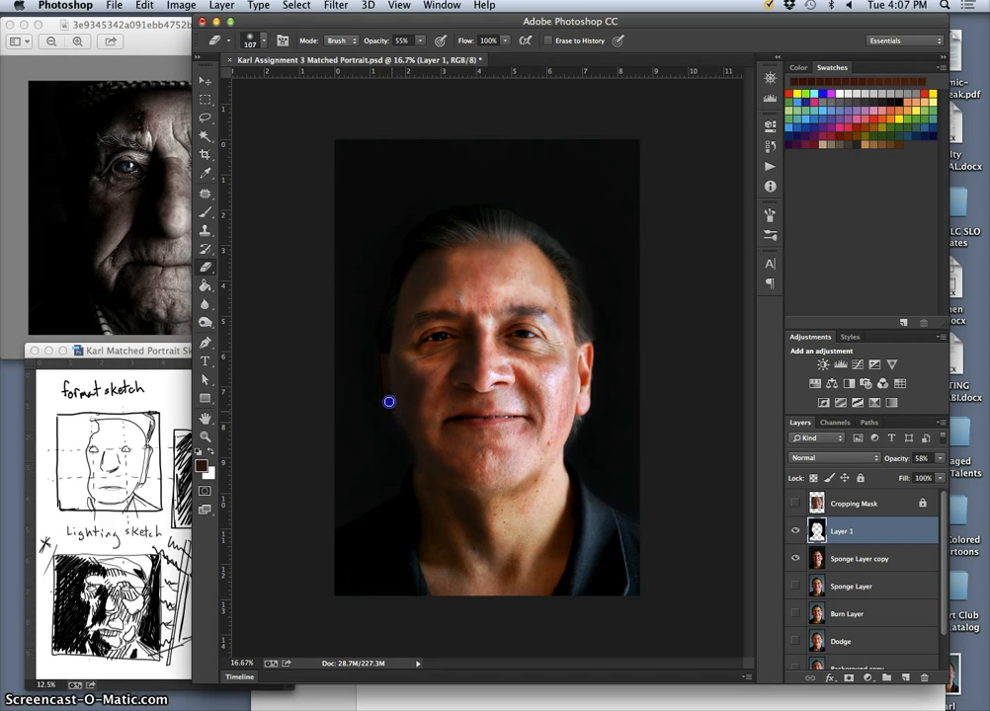
pyautogui.moveTo(383, 354); pyautogui.dragTo(380, 349)
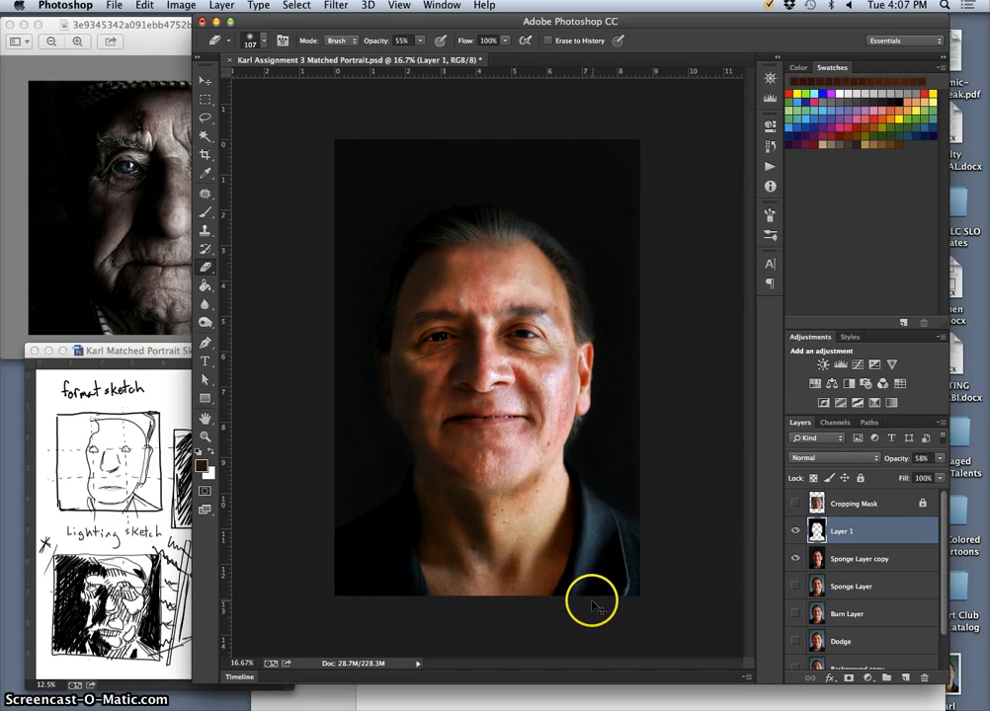
# Compare the image with and without Layer 1, leave that layer hidden, and duplicate the Sponge Layer copy layer.
pyautogui.press('super+minus')
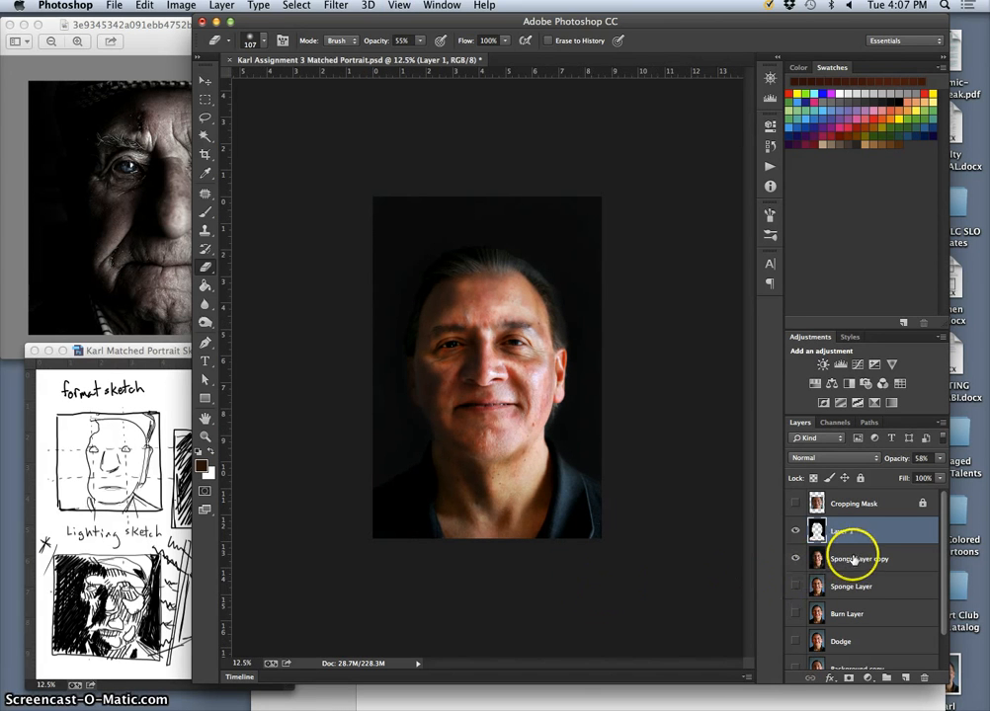
pyautogui.click(797, 530)
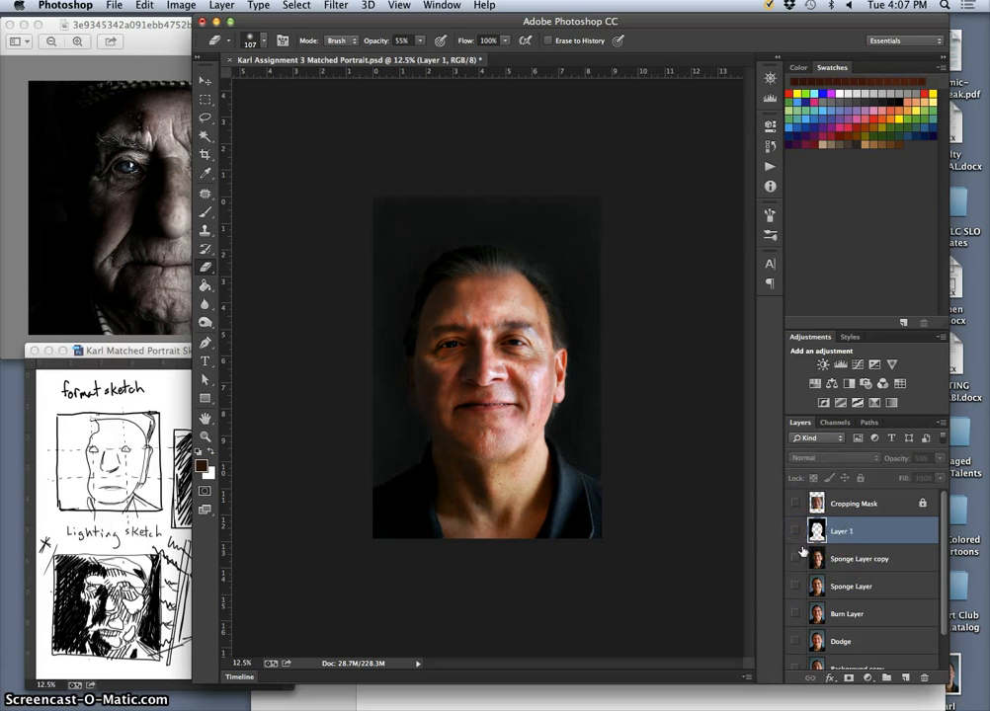
pyautogui.click(795, 558)
pyautogui.click(796, 558)
pyautogui.click(795, 531)
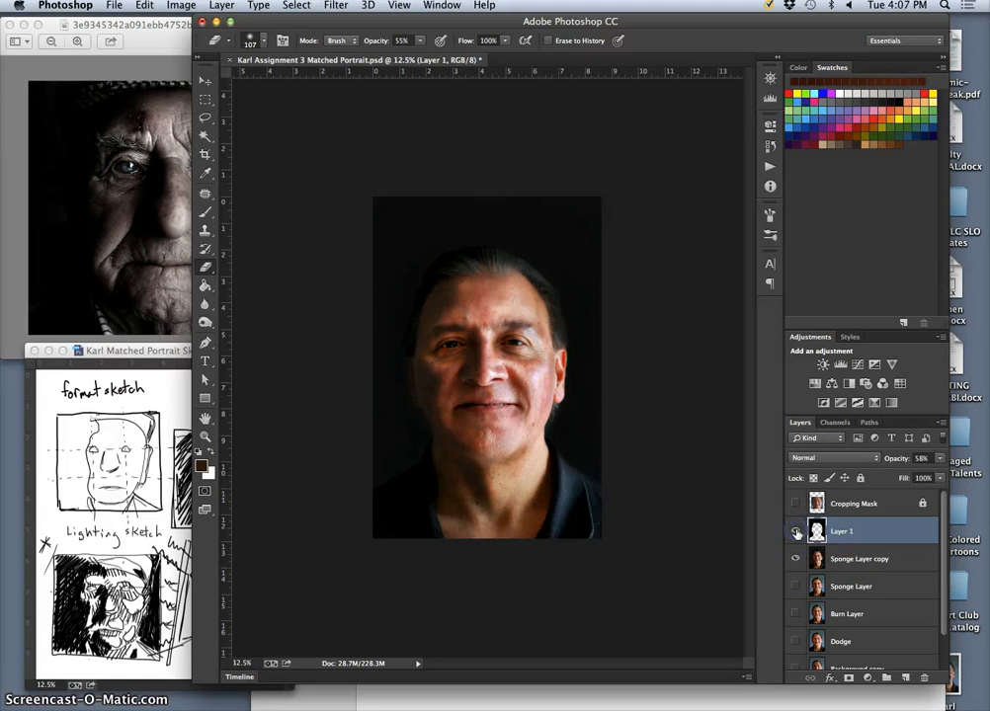
pyautogui.click(795, 531)
pyautogui.click(840, 560)
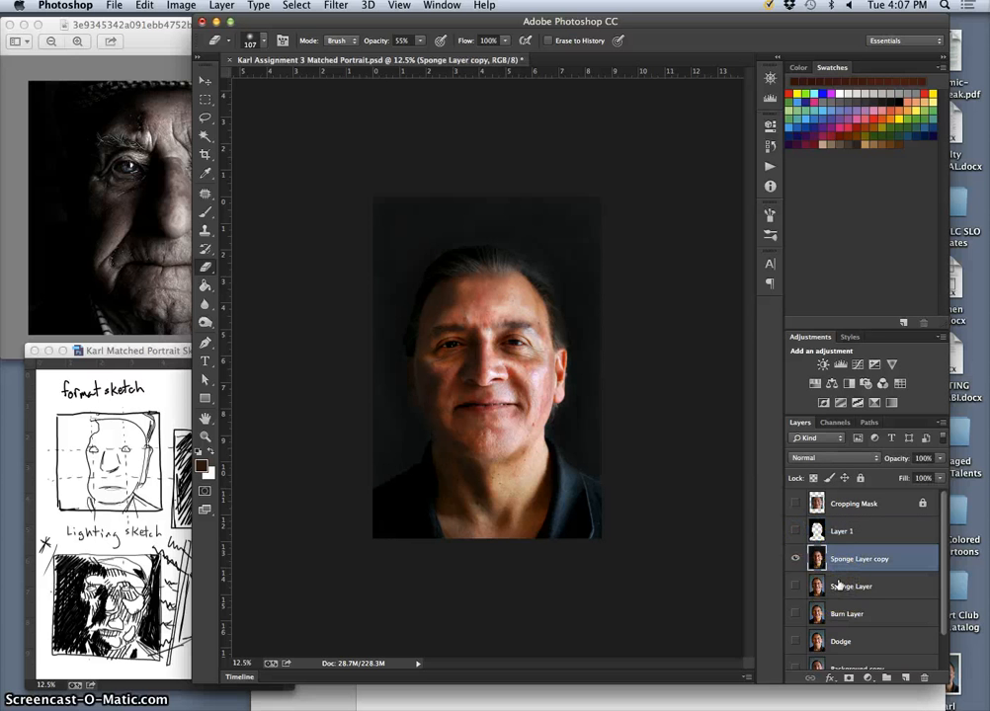
pyautogui.press('super+j')
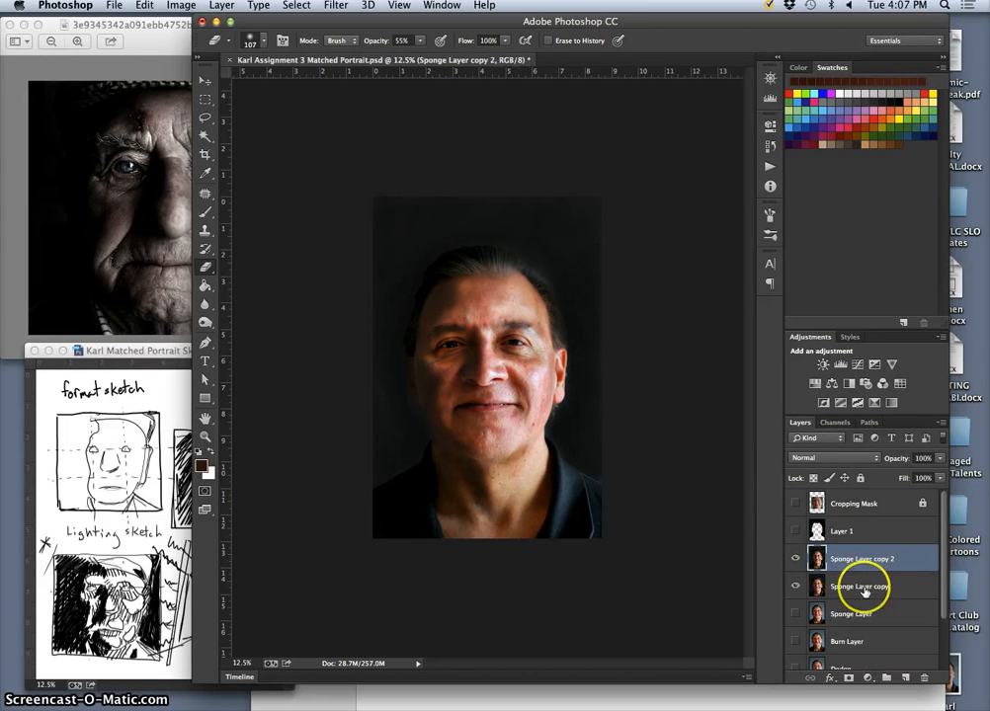
# Rename the original Sponge Layer copy layer as "Burned Backgroun".
pyautogui.doubleClick(851, 587)
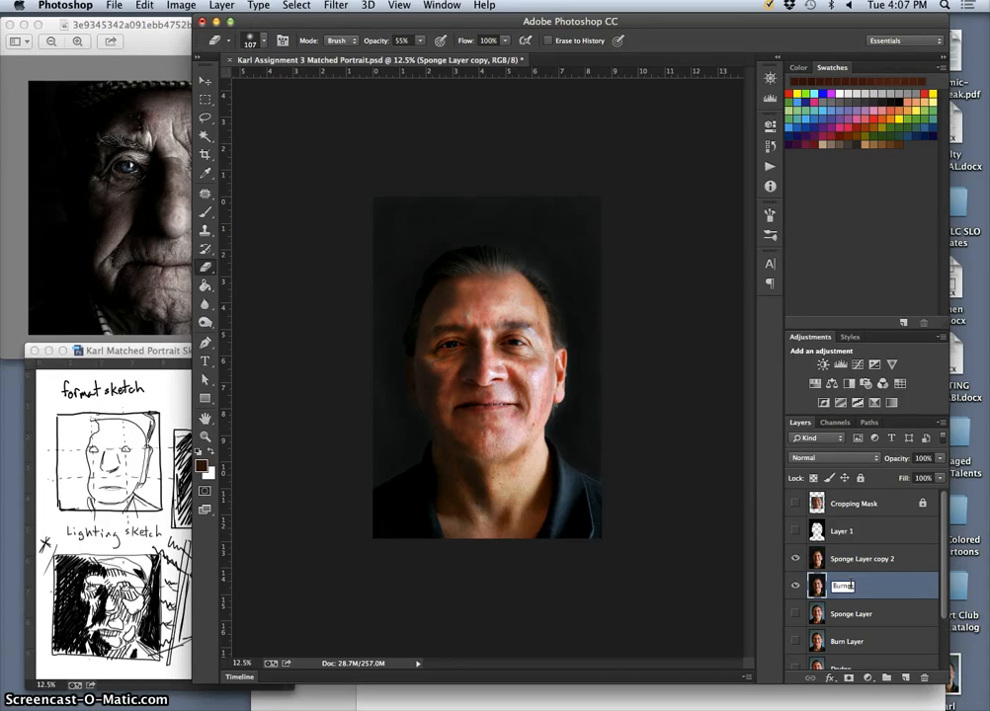
pyautogui.write('Burned Background')
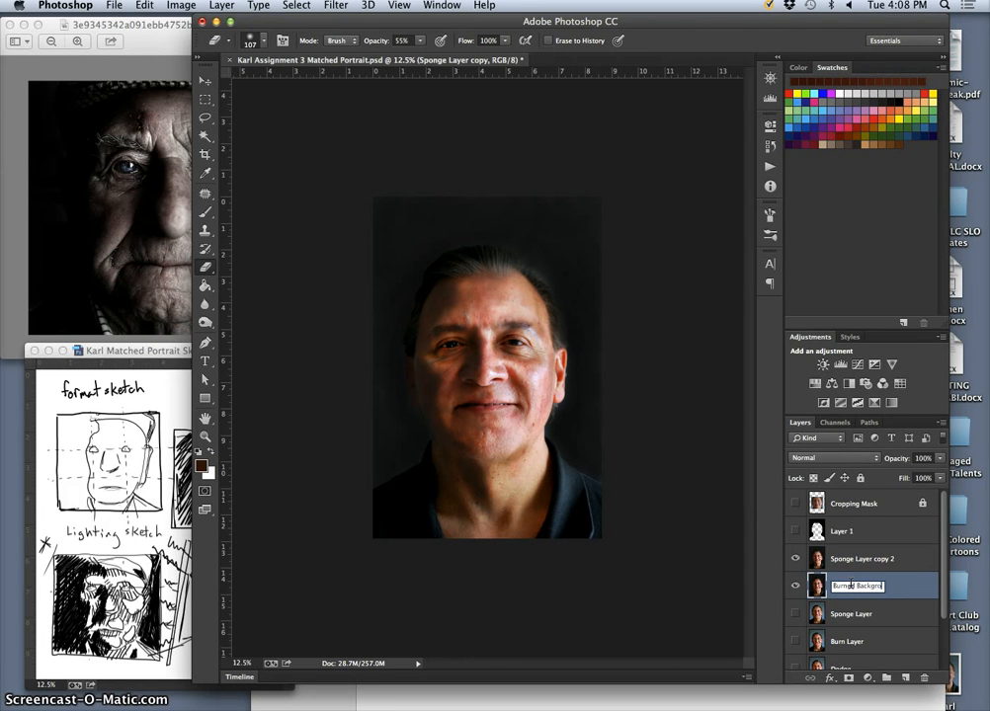
pyautogui.click(903, 593)
# Rename the duplicate layer Sponge Layer copy 2 as "Color Balance".
pyautogui.click(872, 563)
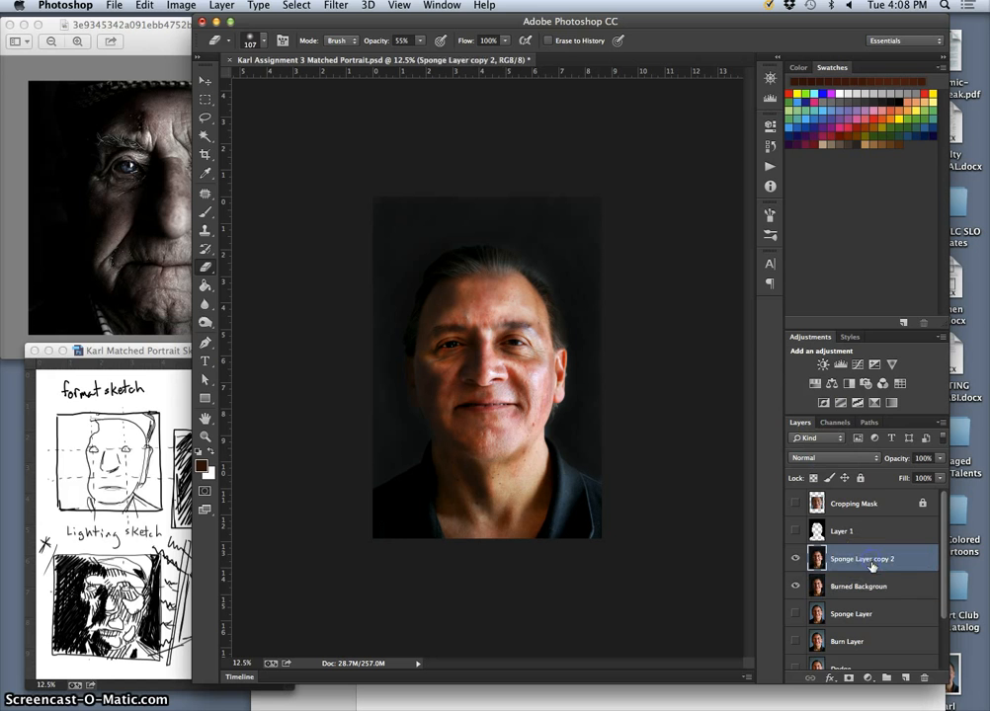
pyautogui.click(851, 561)
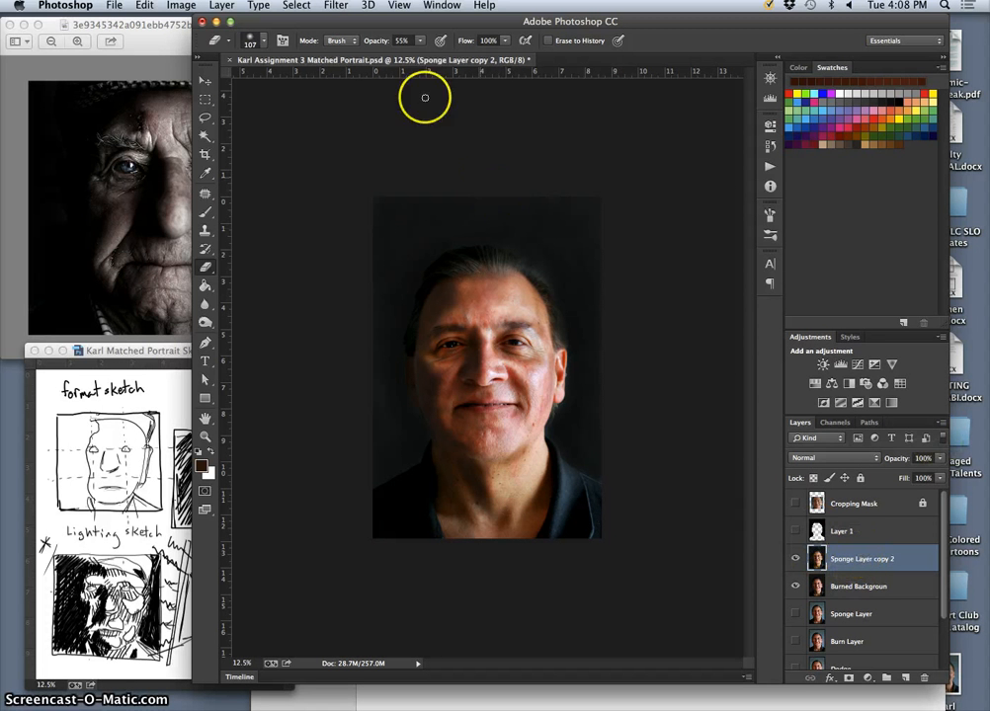
pyautogui.moveTo(360, 19); pyautogui.dragTo(424, 20)
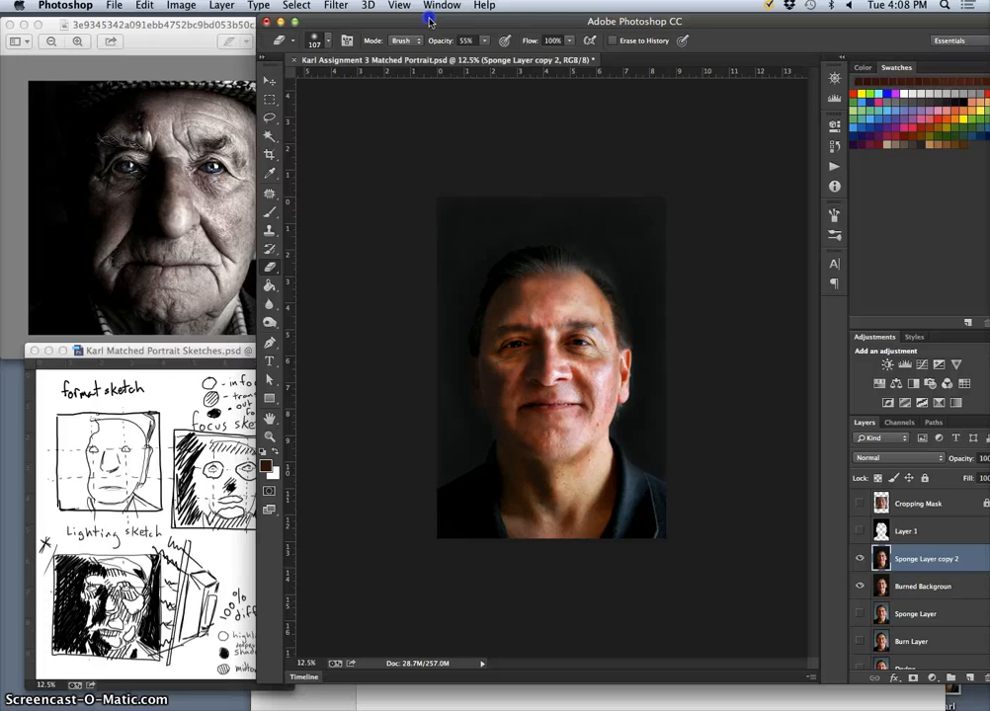
pyautogui.doubleClick(918, 561)
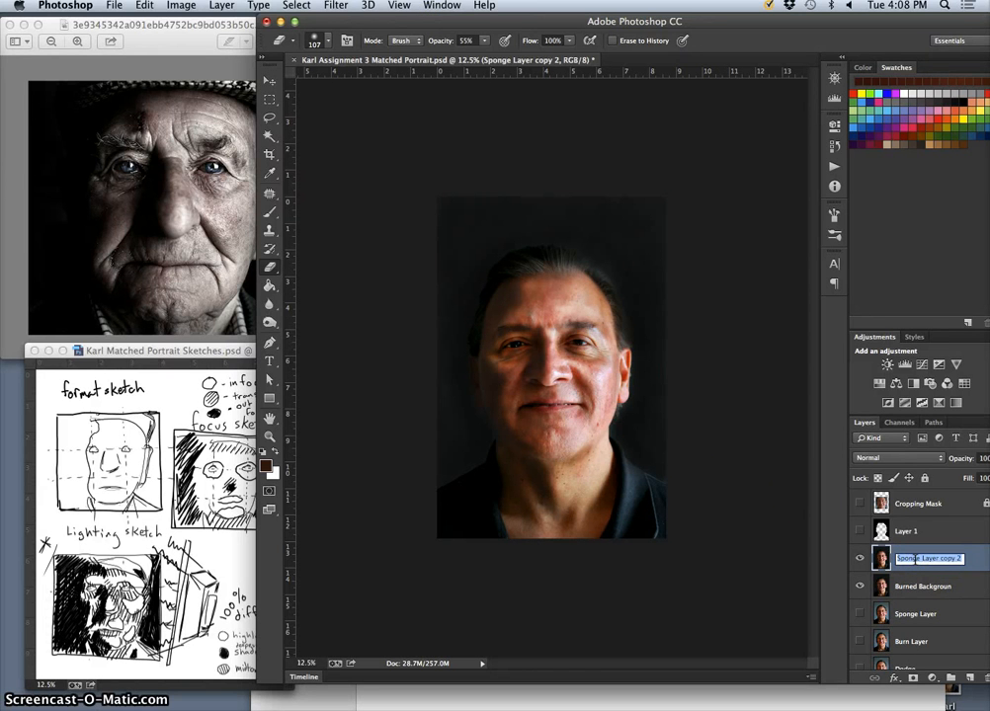
pyautogui.write('Hue Saturation')
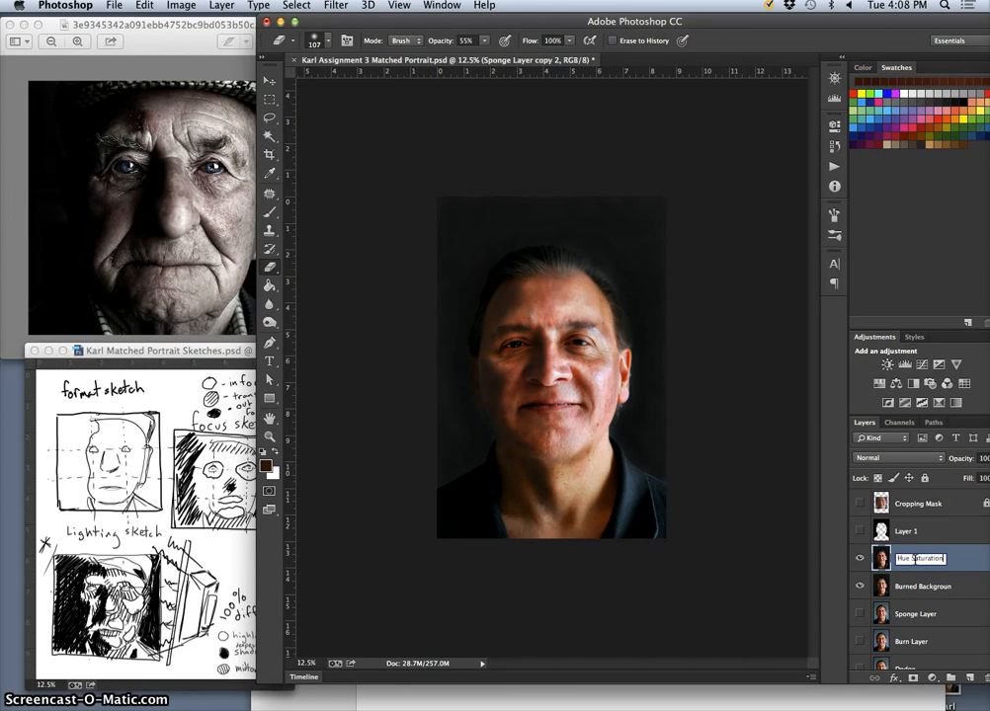
pyautogui.press('BackSpace')
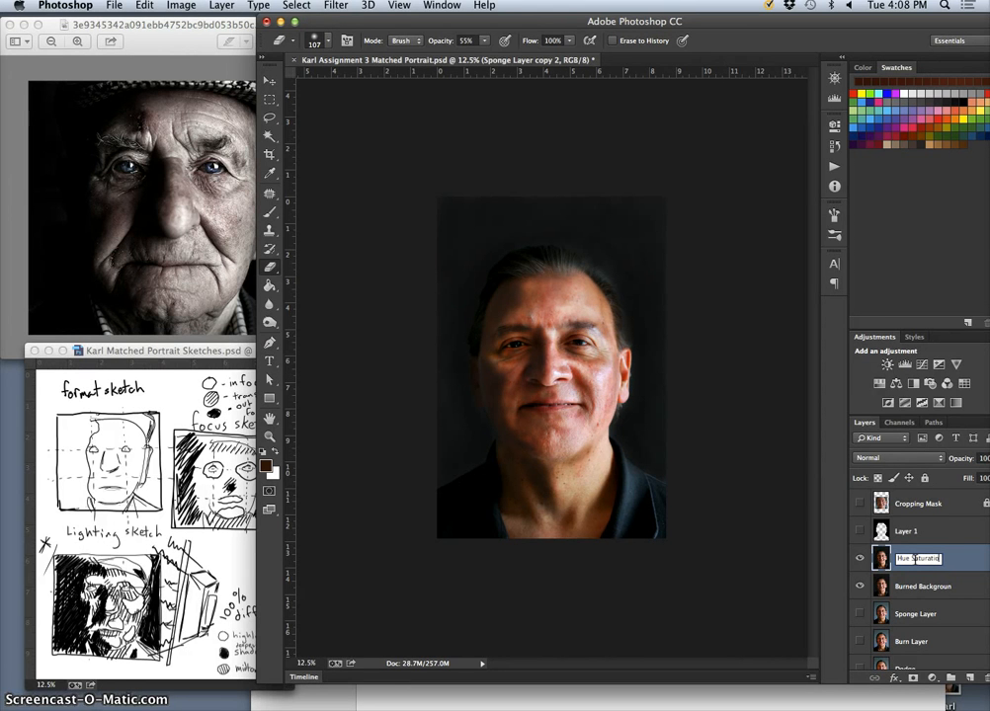
pyautogui.press('BackSpace')
pyautogui.press('BackSpace')
pyautogui.press('BackSpace')
pyautogui.press('BackSpace')
pyautogui.press('BackSpace')
pyautogui.press('BackSpace')
pyautogui.press('BackSpace')
pyautogui.press('BackSpace')
pyautogui.press('BackSpace')
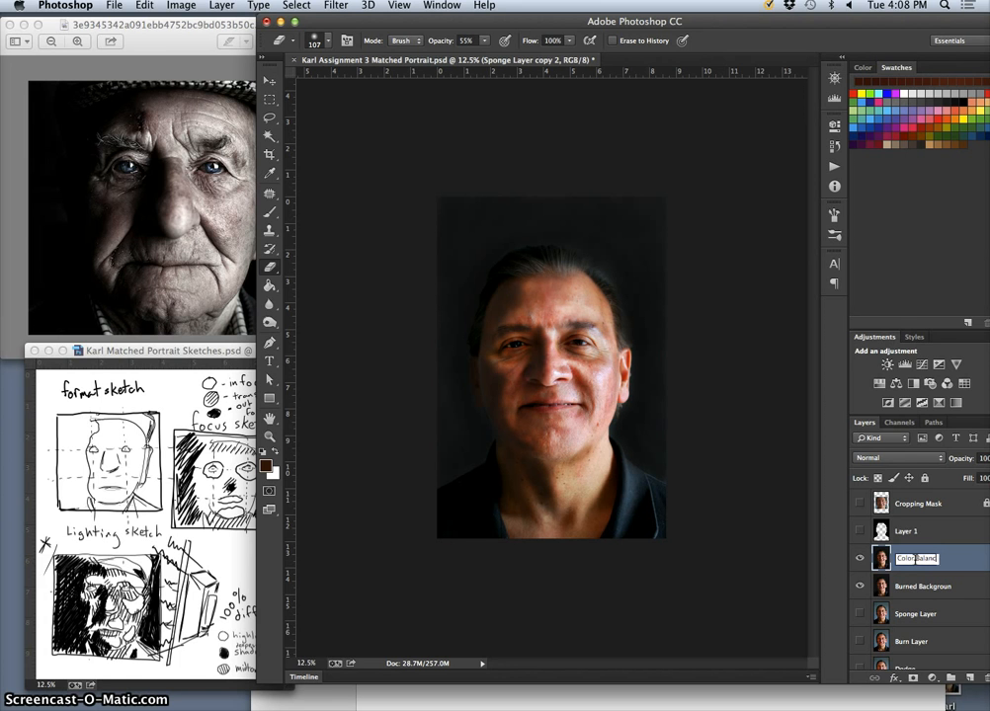
pyautogui.press('Return')
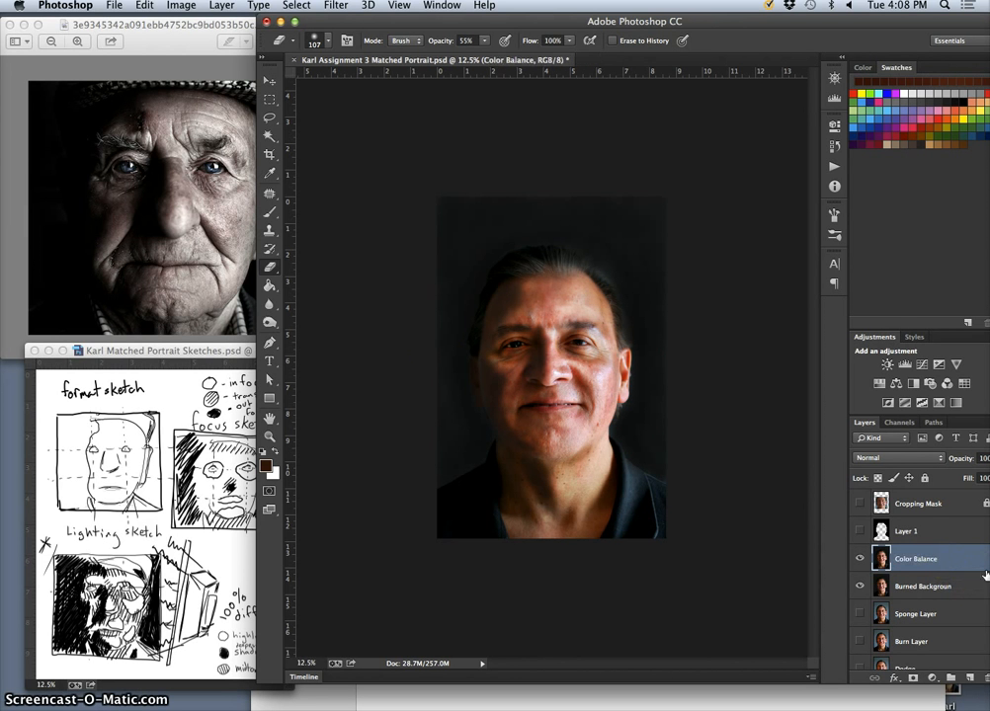
# Apply a Color Balance adjustment to the Color Balance layer with midtone levels of -34, +11 and +29.
pyautogui.click(179, 8)
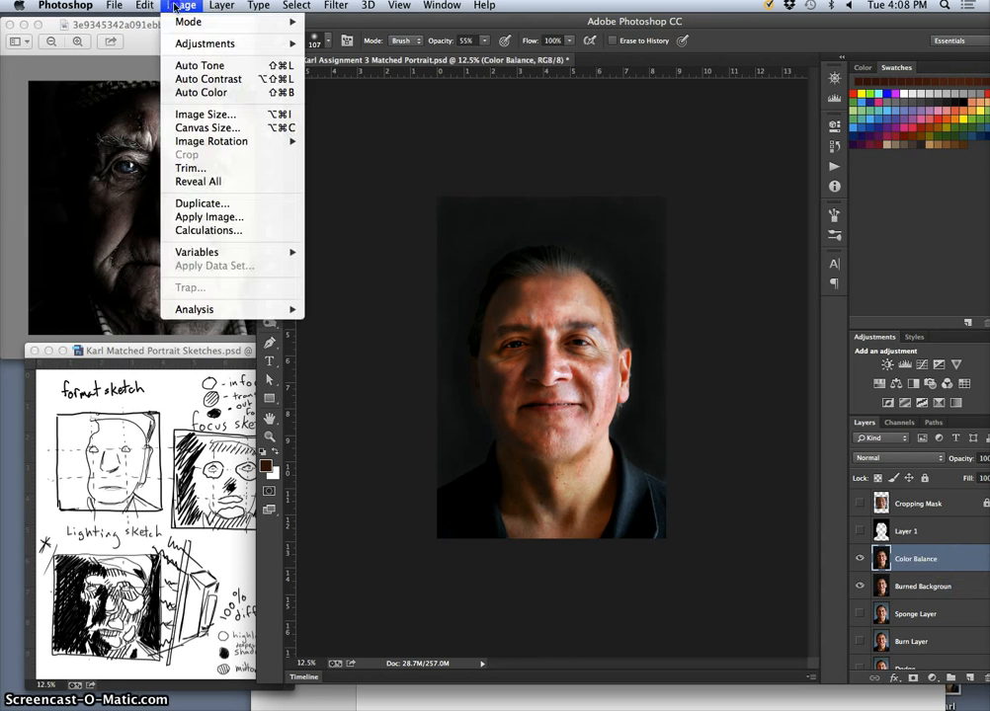
pyautogui.moveTo(193, 44)
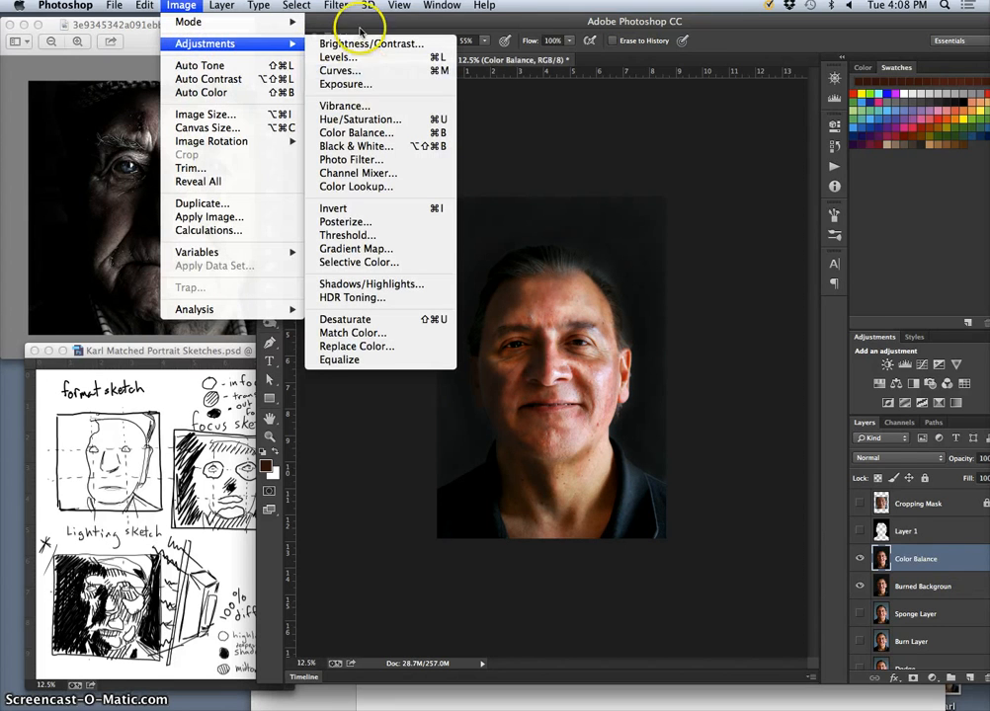
pyautogui.click(343, 136)
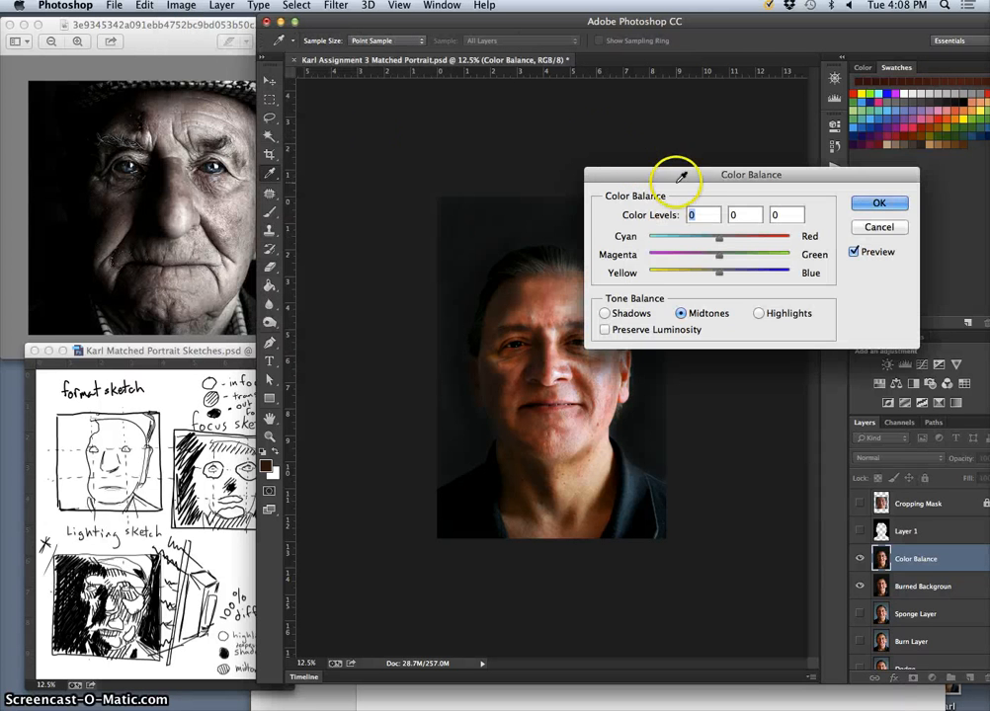
pyautogui.moveTo(688, 166); pyautogui.dragTo(739, 118)
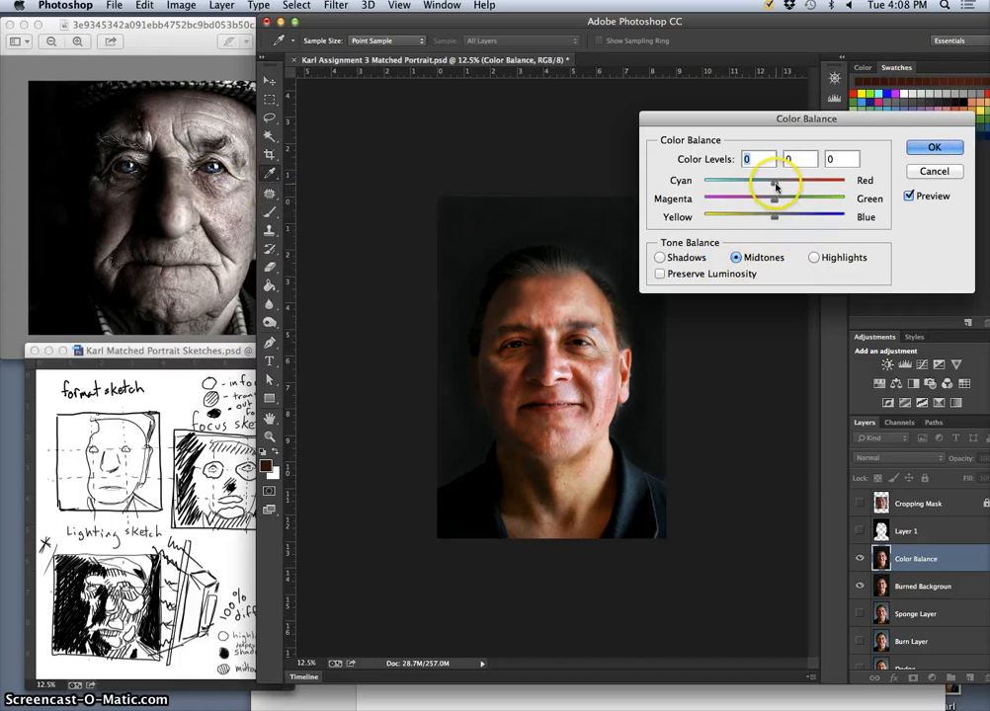
pyautogui.moveTo(776, 187); pyautogui.dragTo(768, 184)
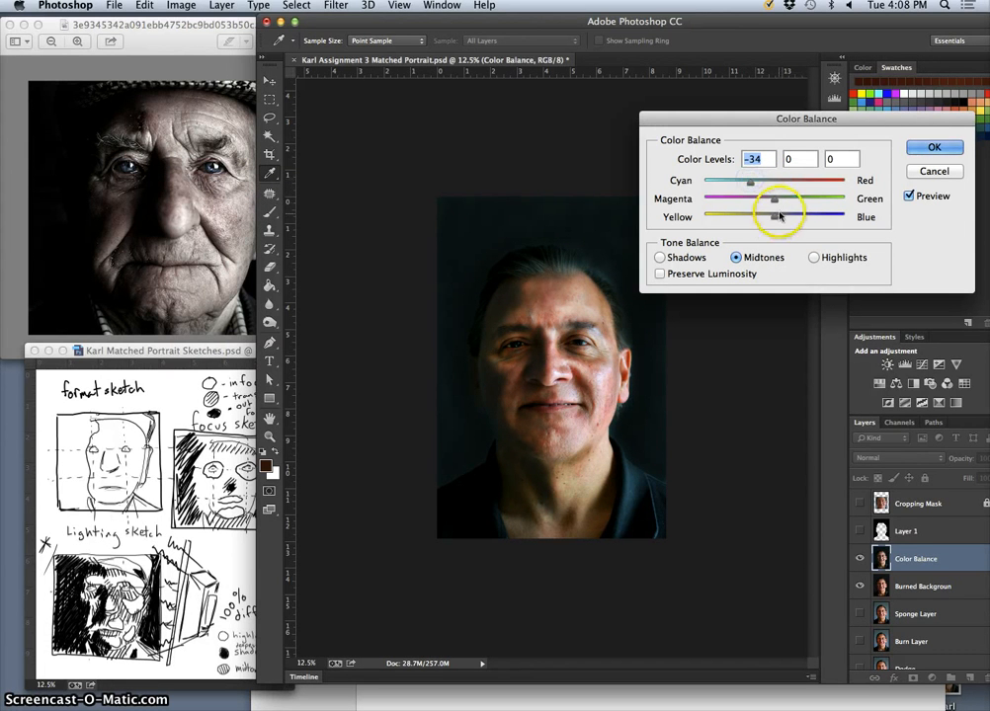
pyautogui.moveTo(777, 217); pyautogui.dragTo(794, 219)
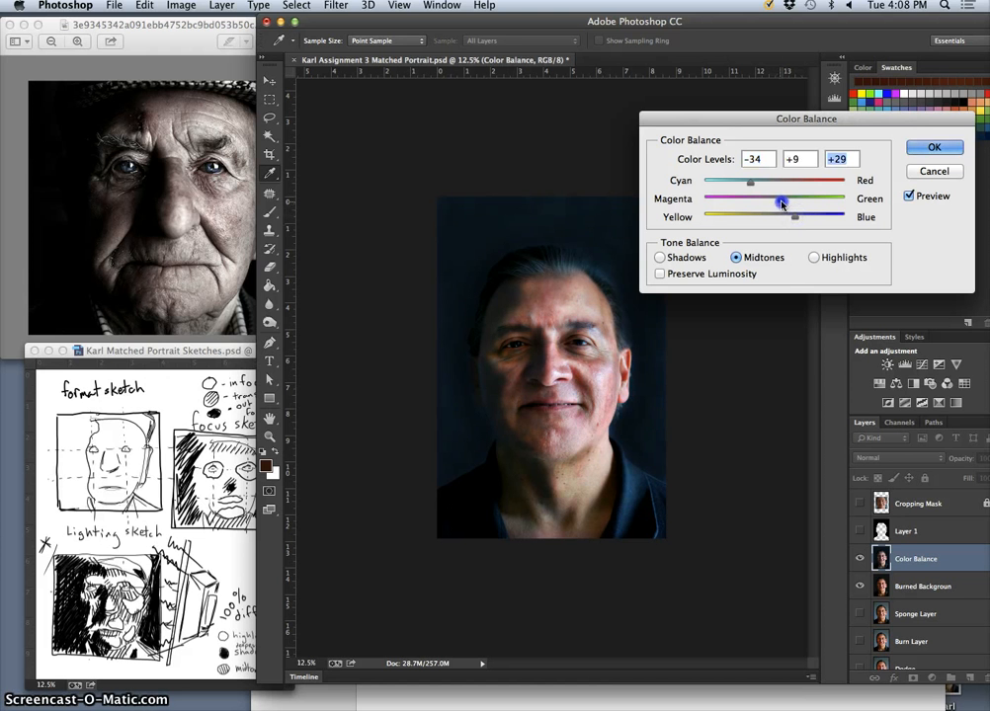
pyautogui.moveTo(782, 204); pyautogui.dragTo(782, 204)
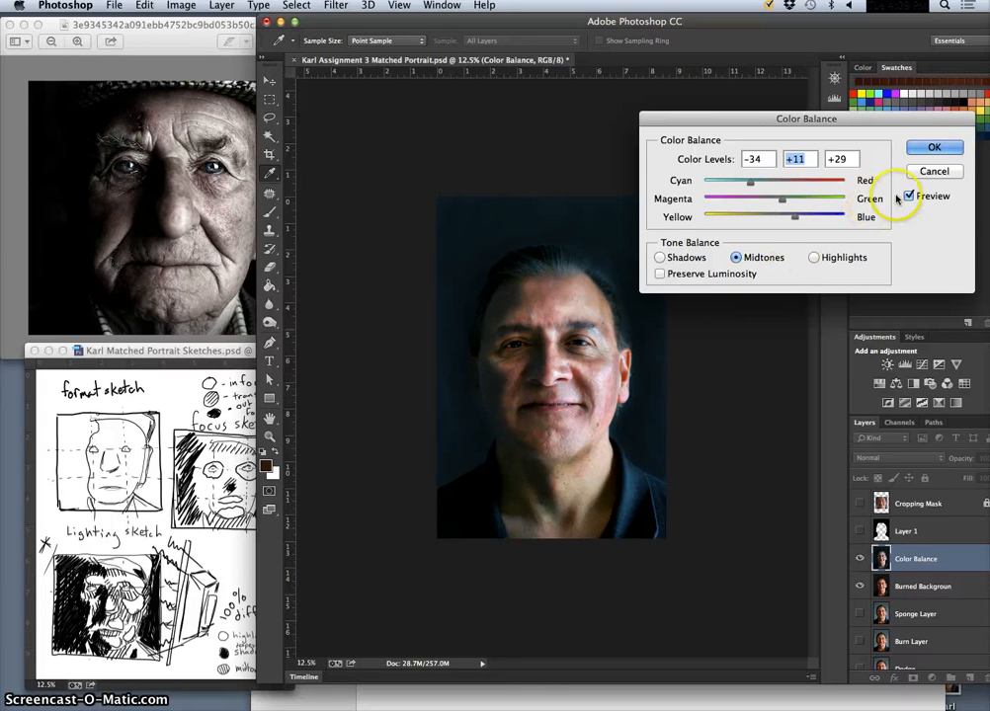
# Shift the Color Balance highlights slightly toward blue and cyan, fine-tune the shadows, and compare the image with and without the adjusted layer.
pyautogui.click(813, 258)
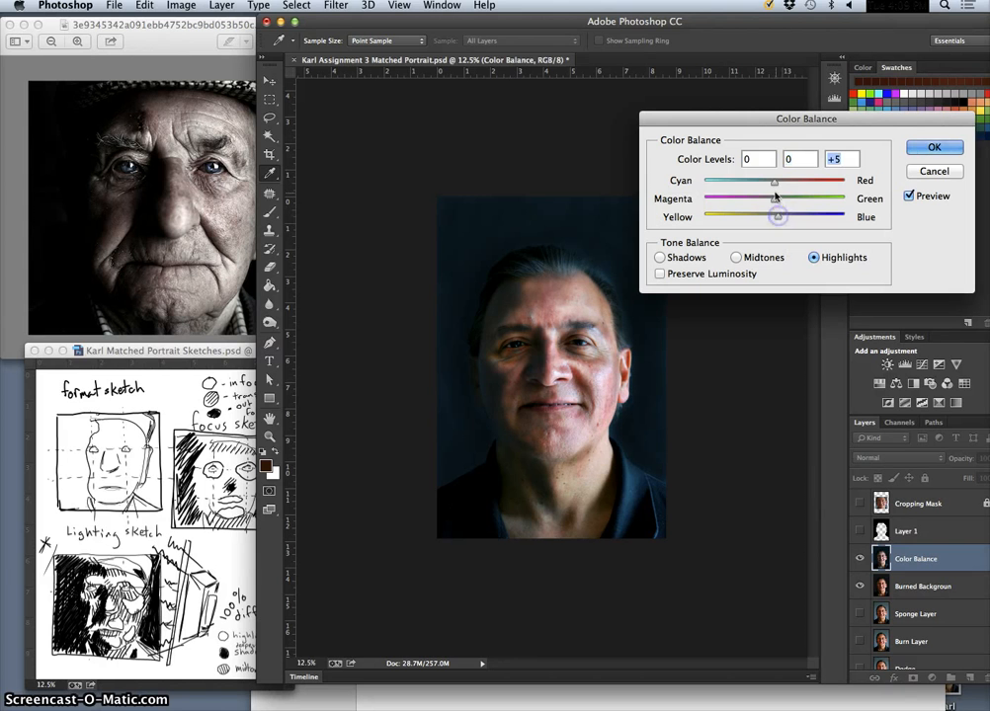
pyautogui.moveTo(774, 181); pyautogui.dragTo(770, 185)
pyautogui.click(660, 257)
pyautogui.click(776, 183)
pyautogui.moveTo(776, 184); pyautogui.dragTo(779, 185)
pyautogui.moveTo(772, 203); pyautogui.dragTo(773, 202)
pyautogui.click(932, 148)
pyautogui.click(860, 562)
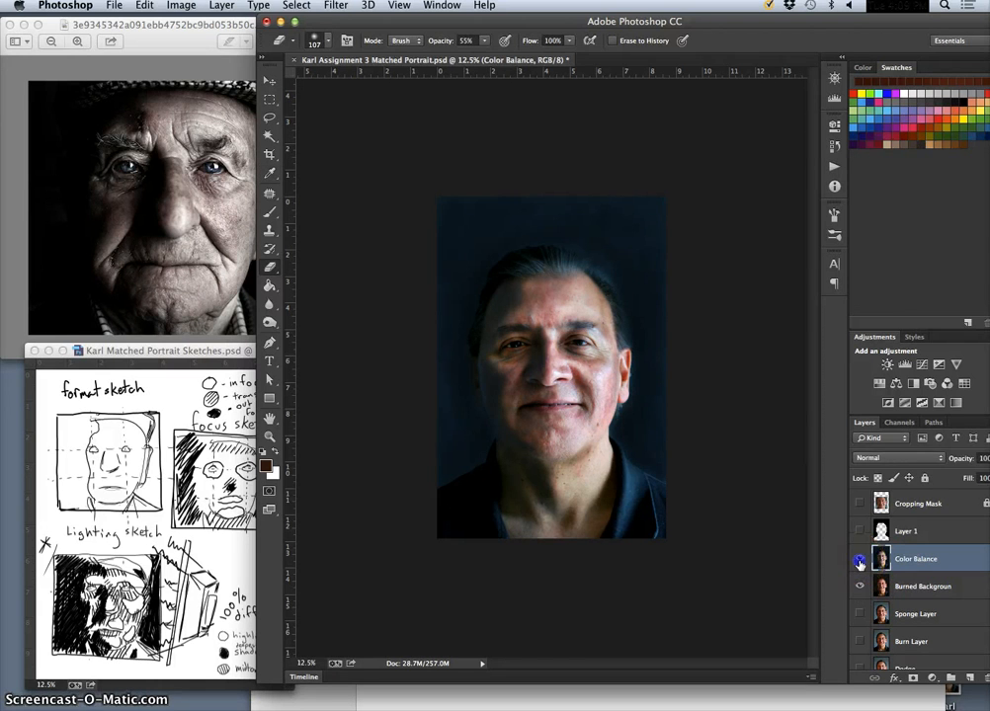
pyautogui.click(860, 562)
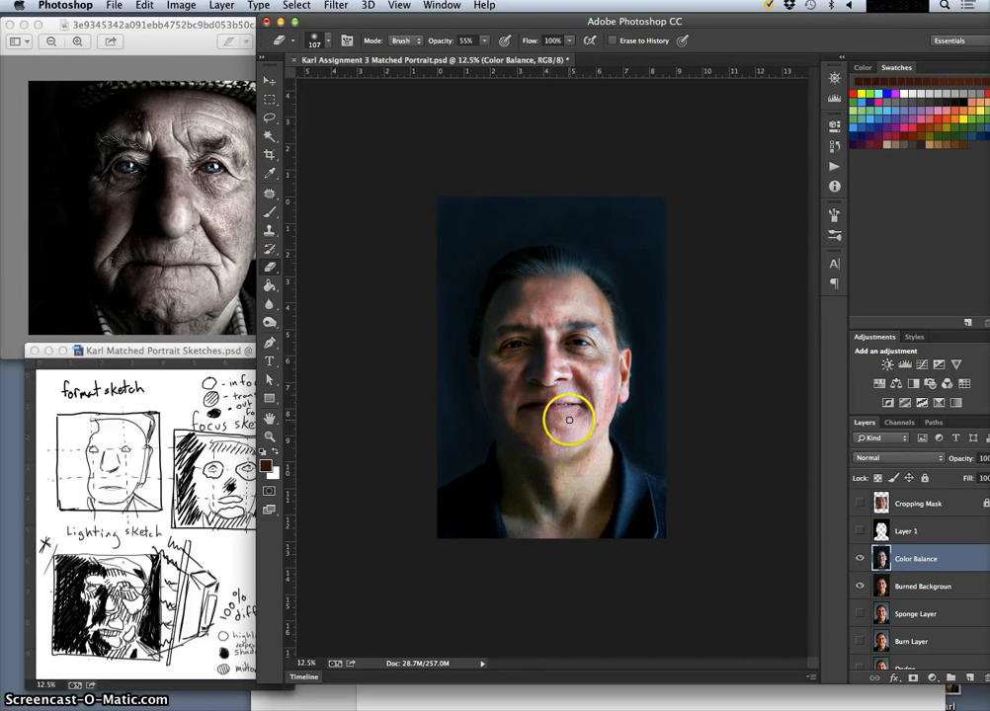
# Duplicate the Color Balance layer and rename the copy as "Hue Saturation".
pyautogui.press('super+j')
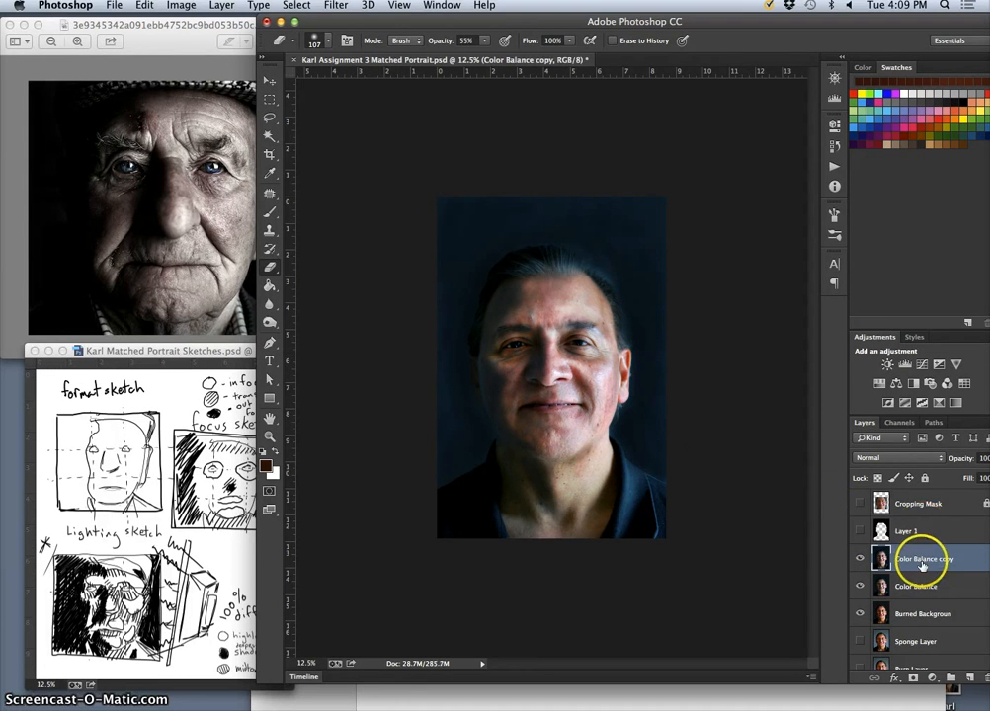
pyautogui.doubleClick(922, 559)
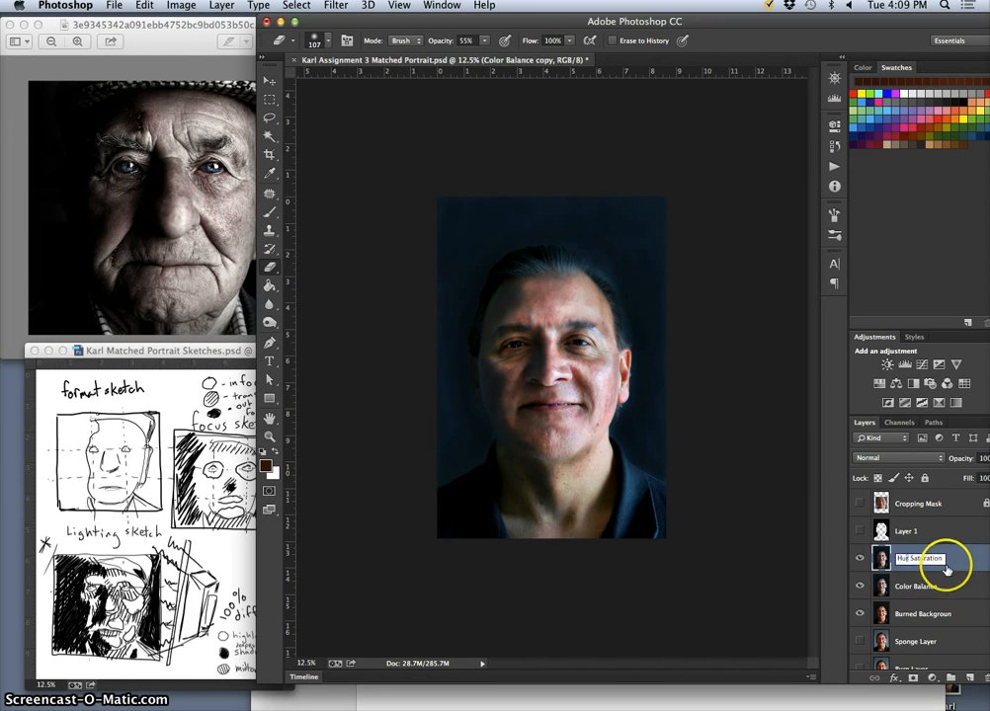
pyautogui.press('Return')
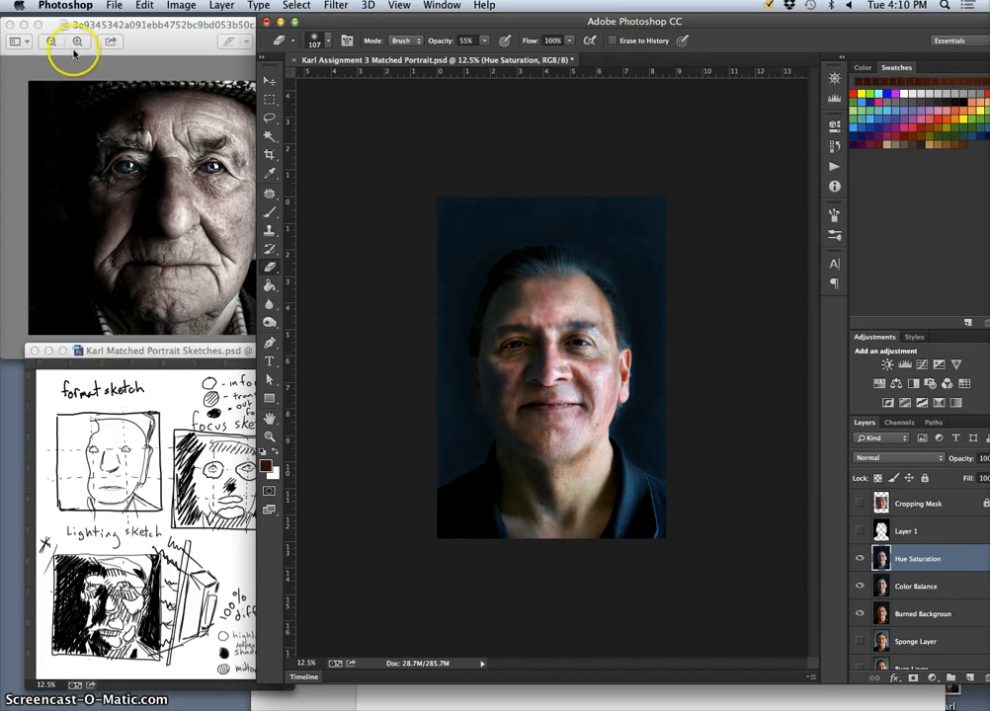
# Apply a Hue/Saturation adjustment to the Hue Saturation layer with hue -3 and saturation -45.
pyautogui.click(182, 8)
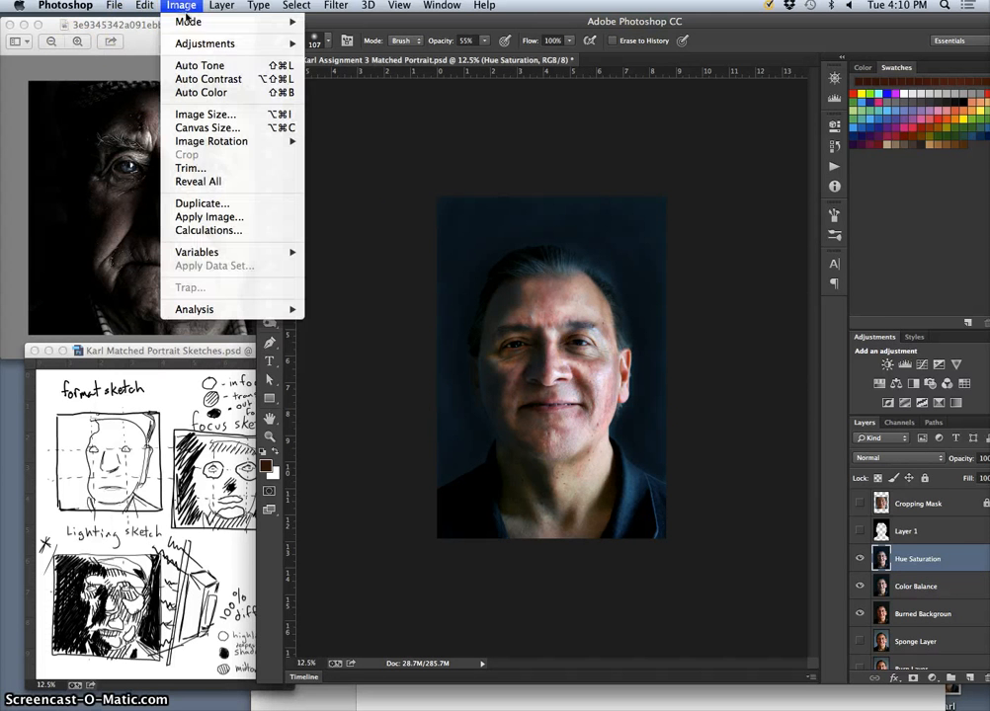
pyautogui.moveTo(227, 44)
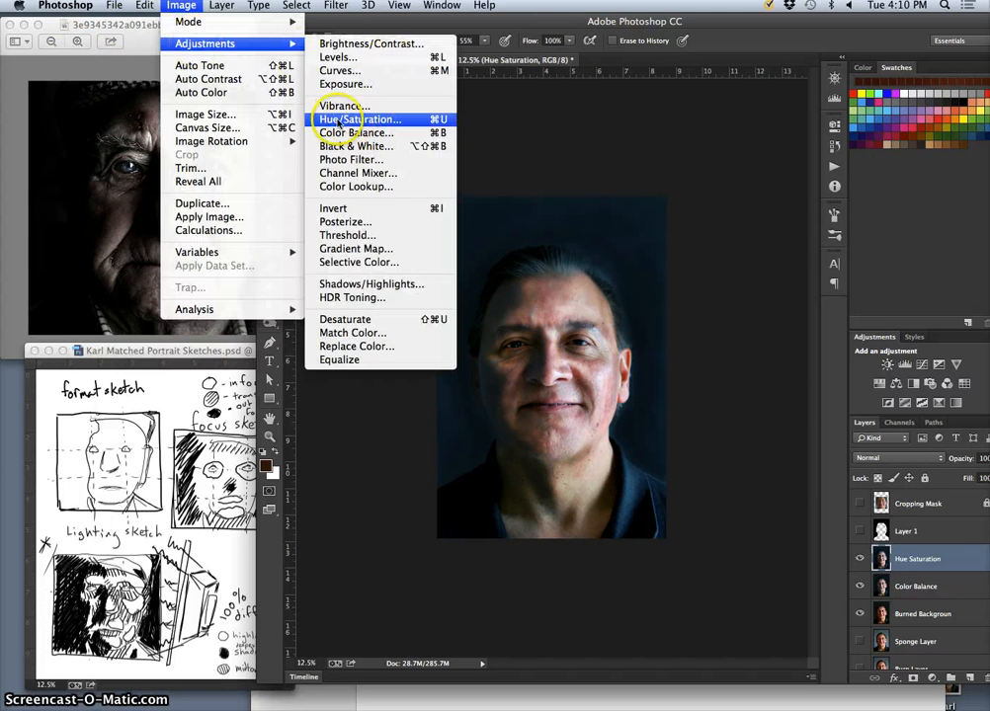
pyautogui.click(354, 120)
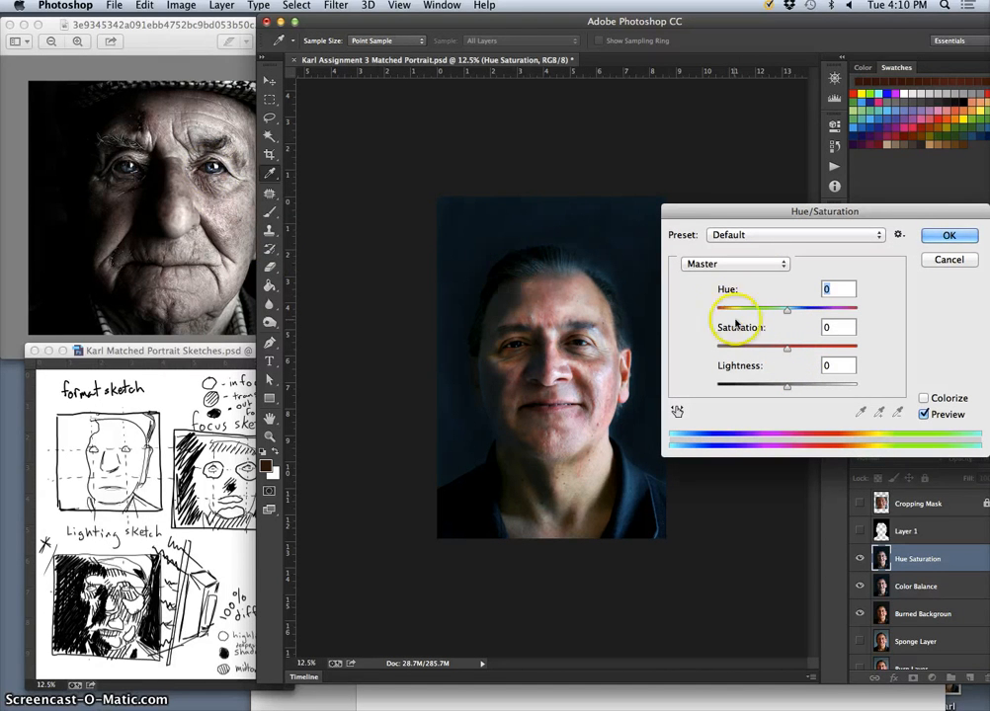
pyautogui.moveTo(788, 351); pyautogui.dragTo(754, 348)
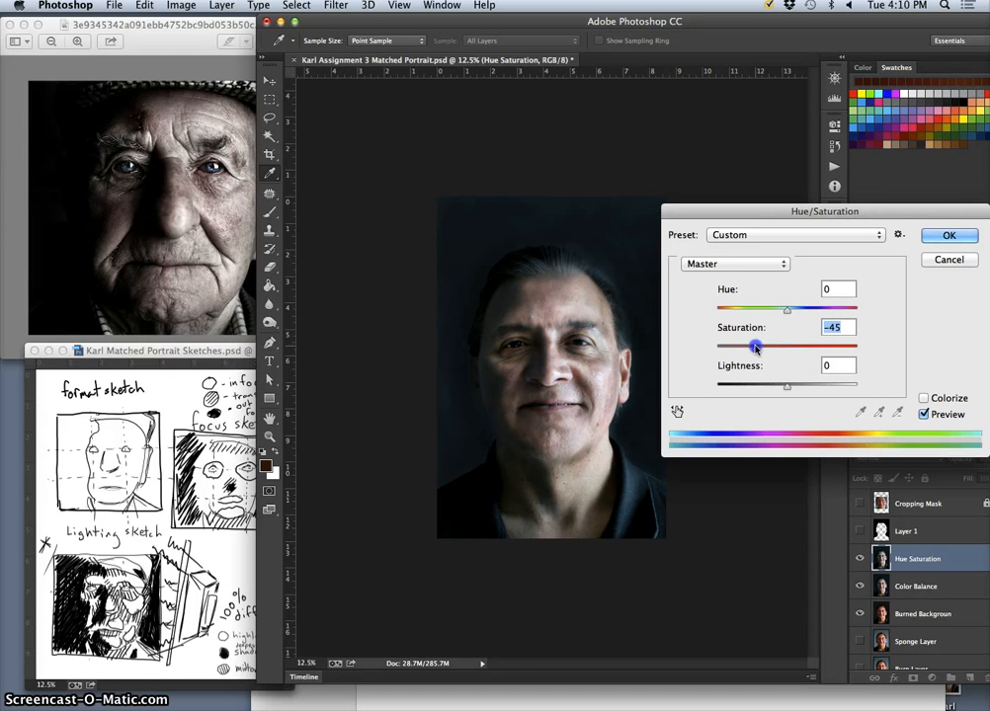
pyautogui.click(677, 411)
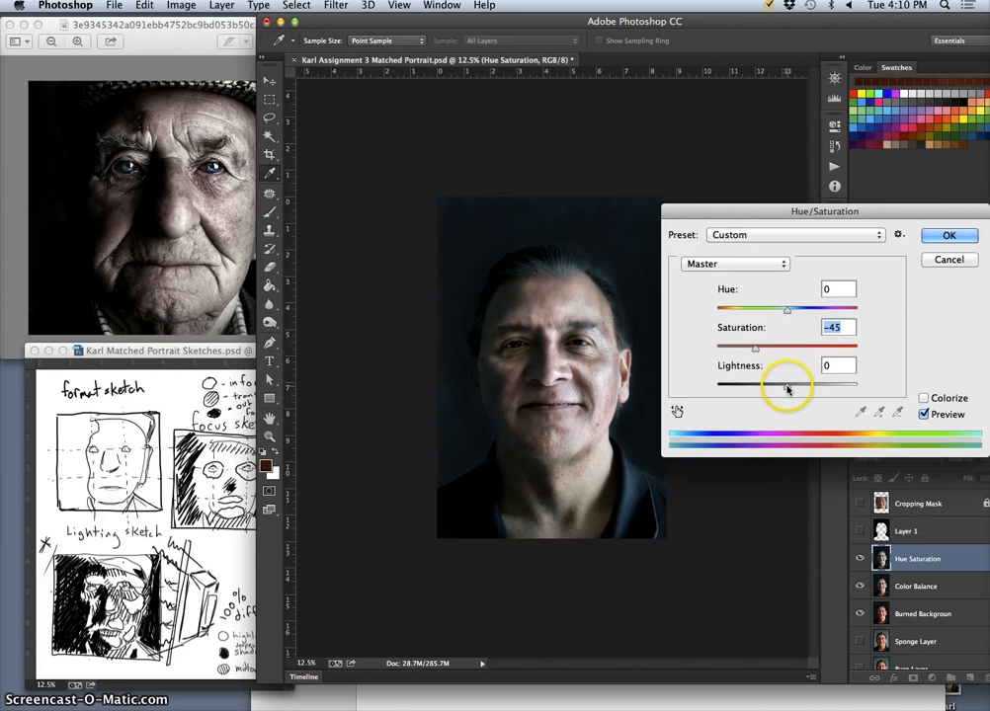
pyautogui.moveTo(787, 389)
pyautogui.mouseDown()
pyautogui.moveTo(773, 388)
pyautogui.moveTo(800, 388)
pyautogui.moveTo(786, 388)
pyautogui.mouseUp()
pyautogui.click(787, 311)
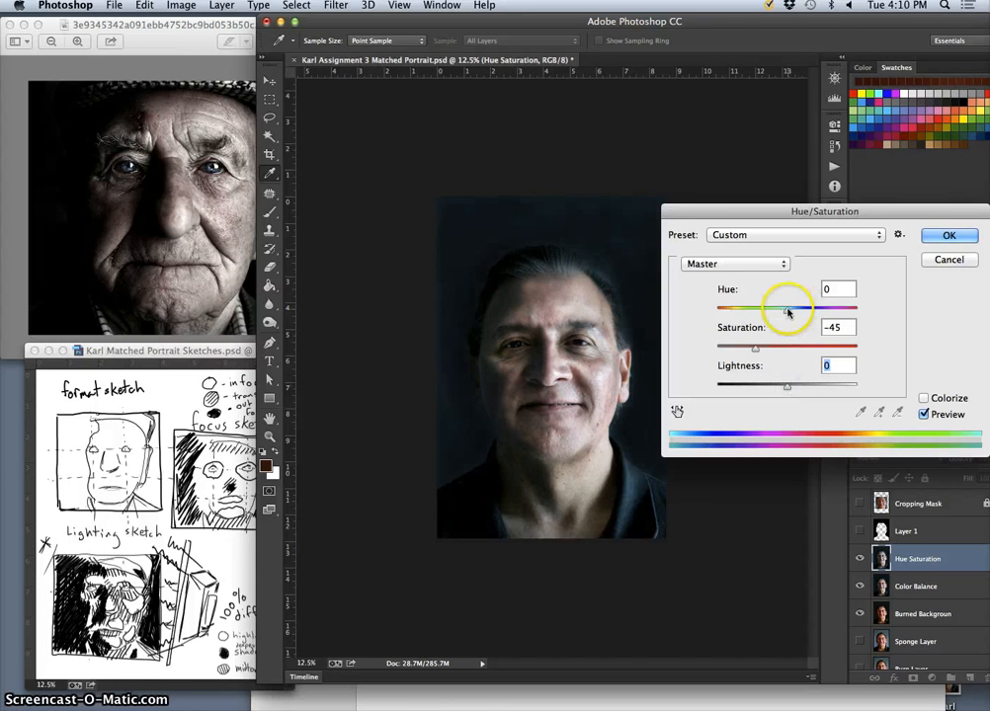
pyautogui.moveTo(787, 312)
pyautogui.mouseDown()
pyautogui.moveTo(815, 310)
pyautogui.moveTo(703, 310)
pyautogui.moveTo(853, 310)
pyautogui.moveTo(782, 310)
pyautogui.mouseUp()
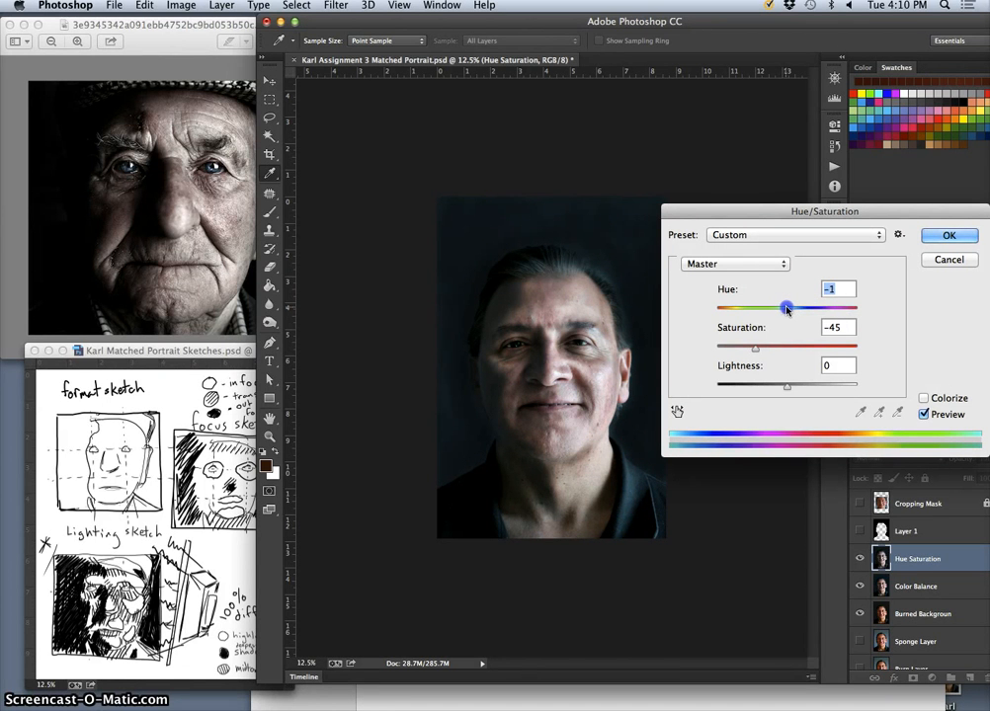
pyautogui.moveTo(788, 309); pyautogui.dragTo(787, 309)
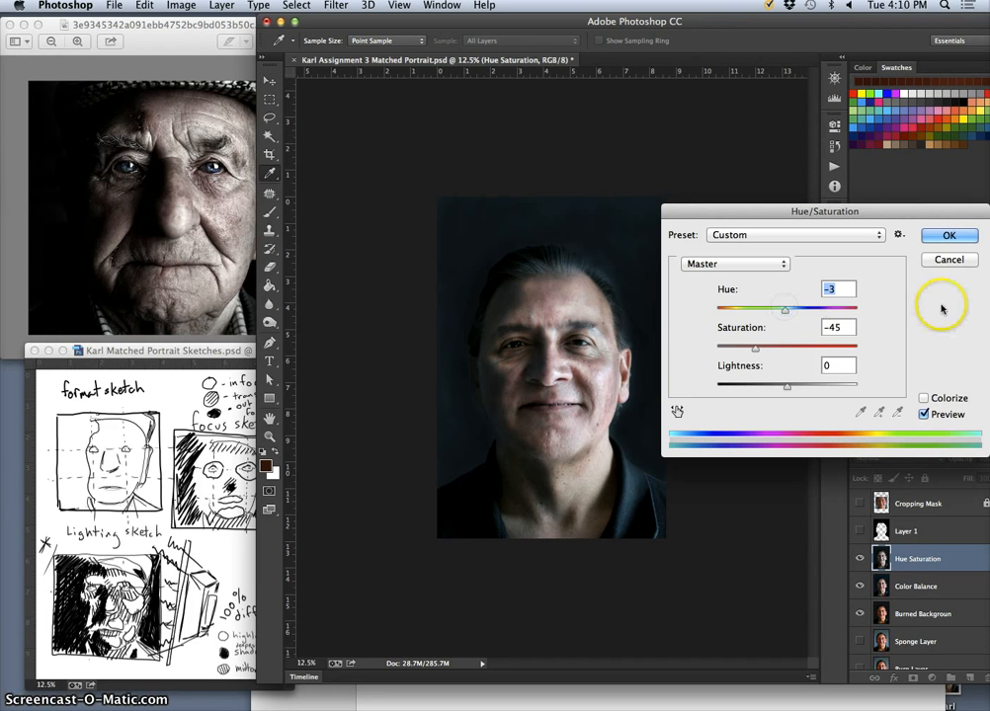
pyautogui.click(946, 237)
# Compare the face up close with and without the Hue Saturation and Color Balance layers.
pyautogui.press('b')
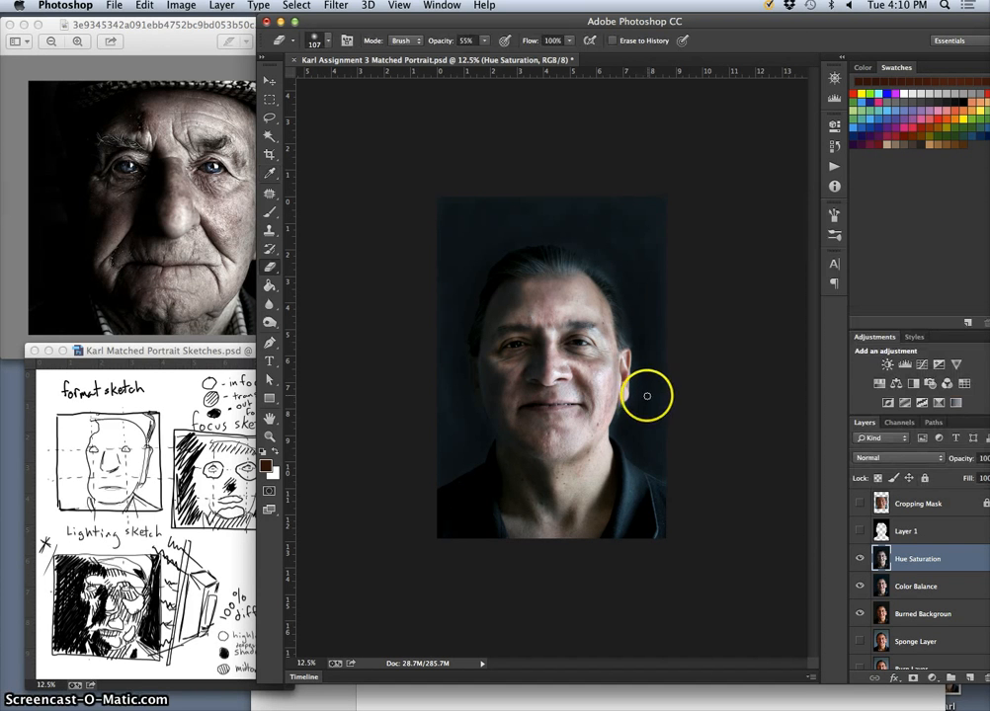
pyautogui.press('super+equal')
pyautogui.press('super+equal')
pyautogui.press('super+equal')
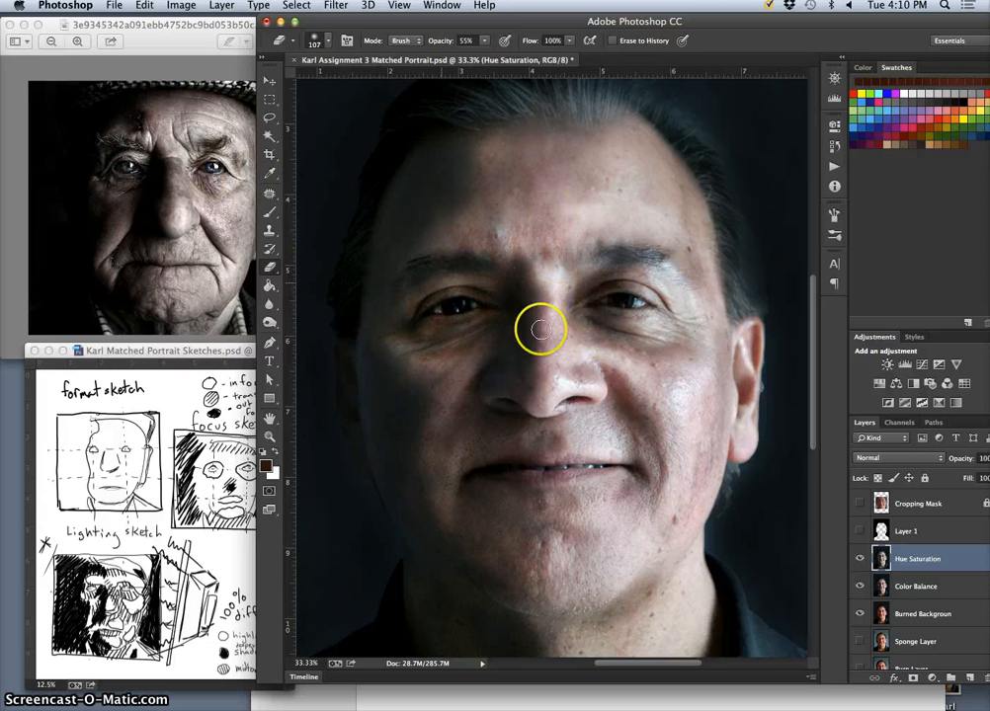
pyautogui.click(860, 559)
pyautogui.click(859, 589)
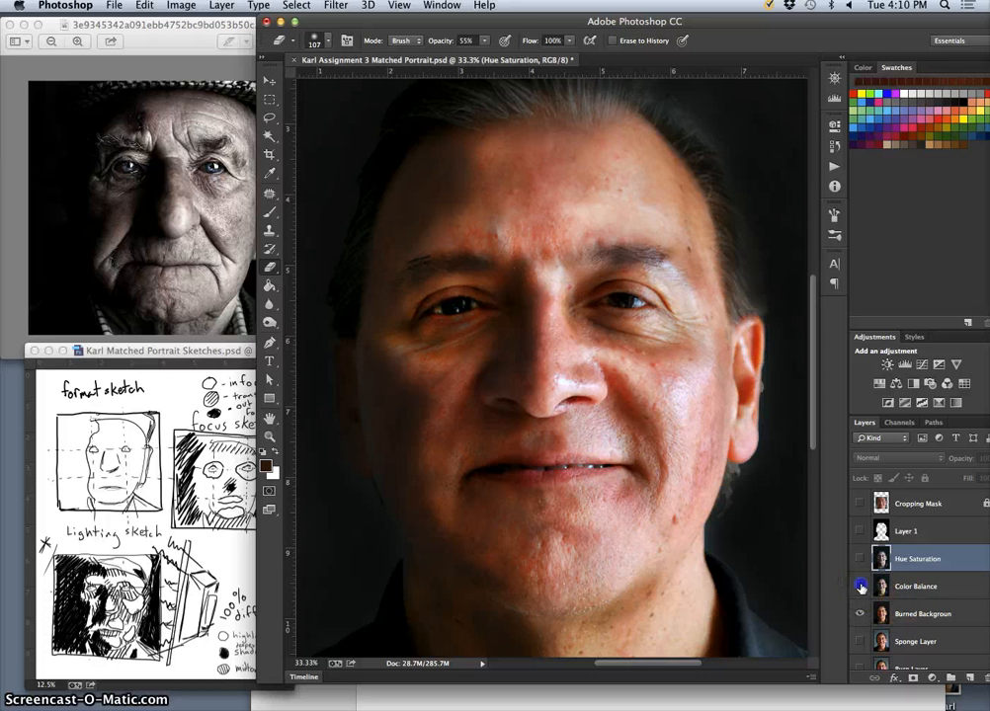
pyautogui.click(858, 560)
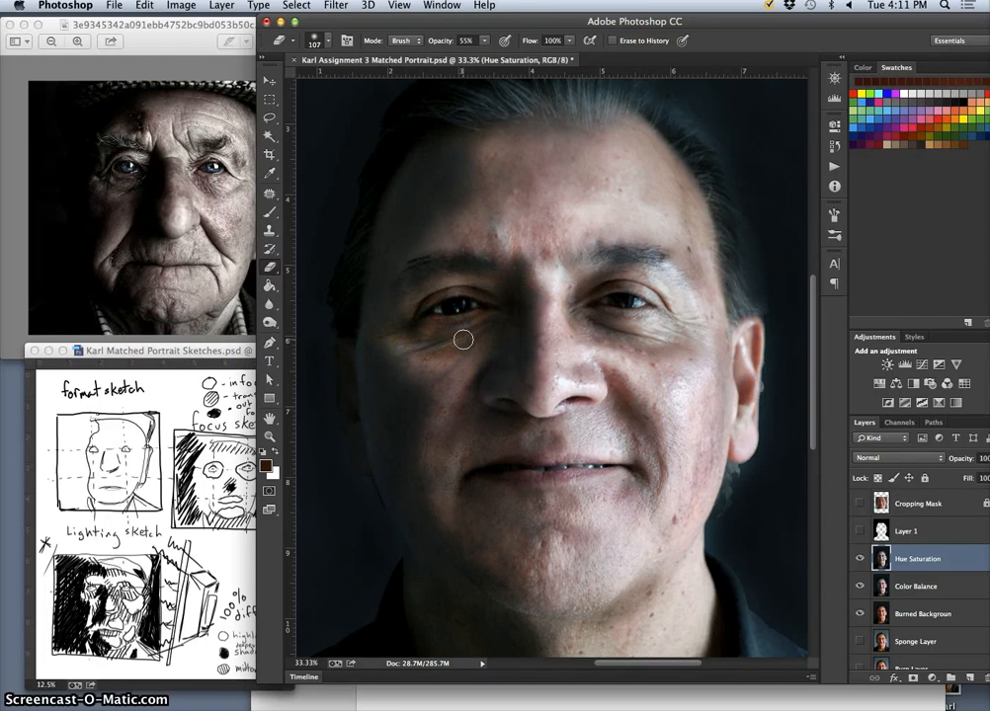
# Duplicate the Hue Saturation layer and set the Sponge tool to Desaturate with a 76 px brush and 25% flow.
pyautogui.press('super+j')
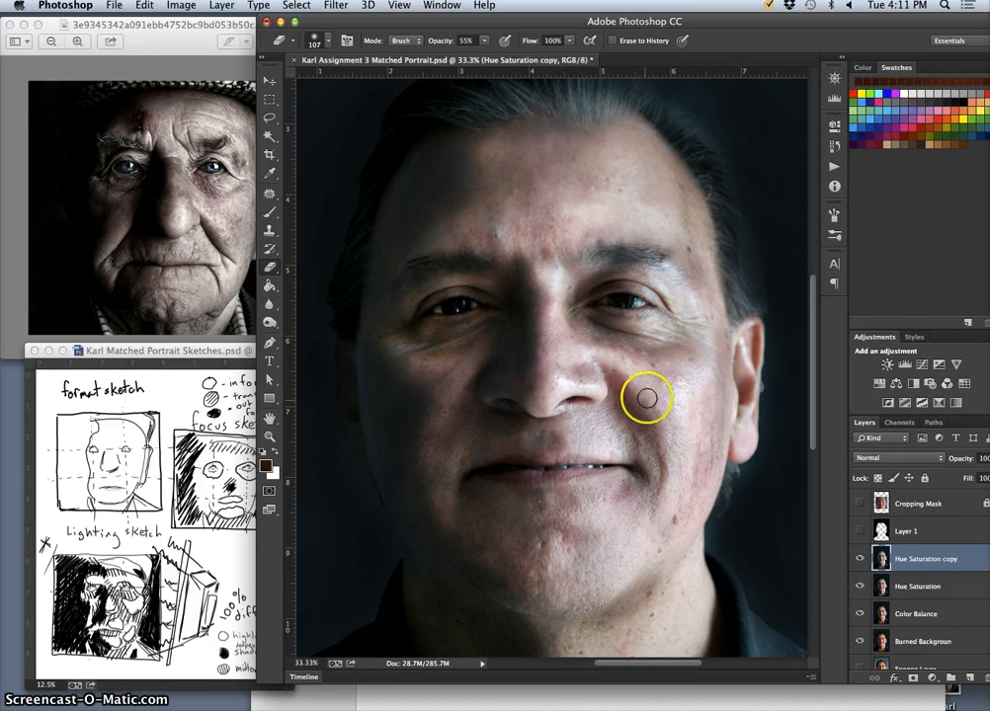
pyautogui.click(271, 323)
pyautogui.click(271, 323)
pyautogui.click(306, 289)
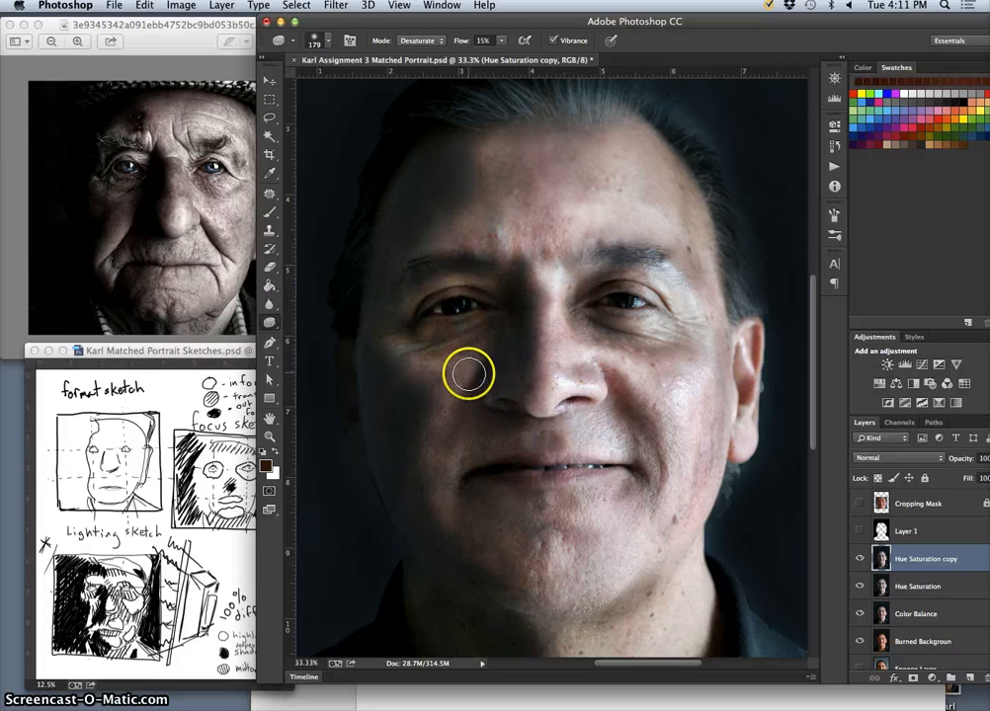
pyautogui.click(418, 41)
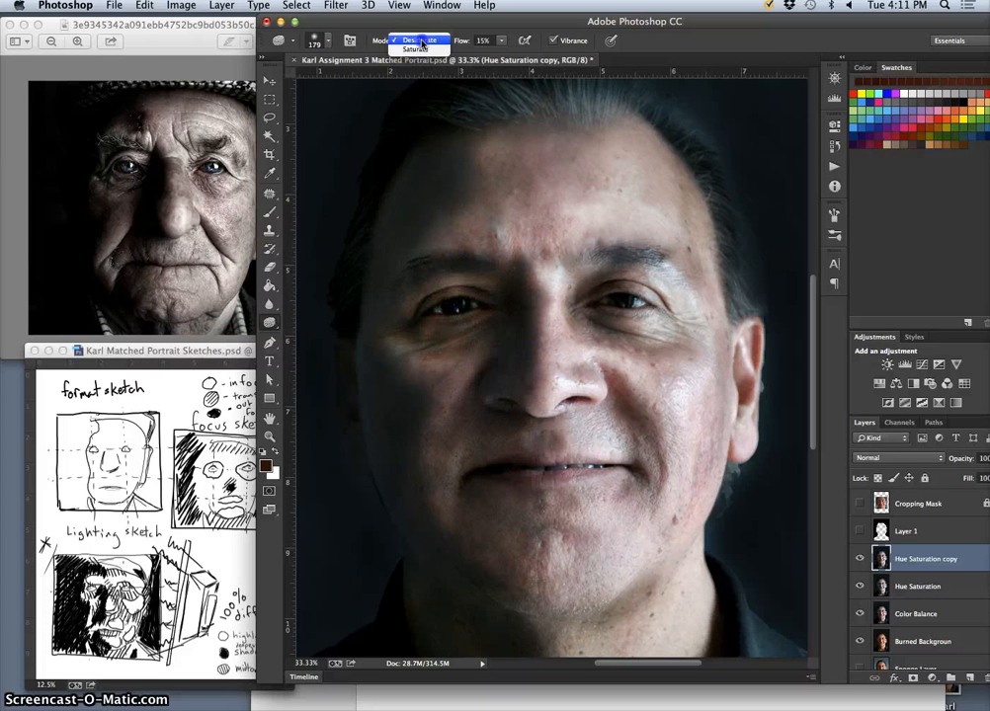
pyautogui.click(420, 41)
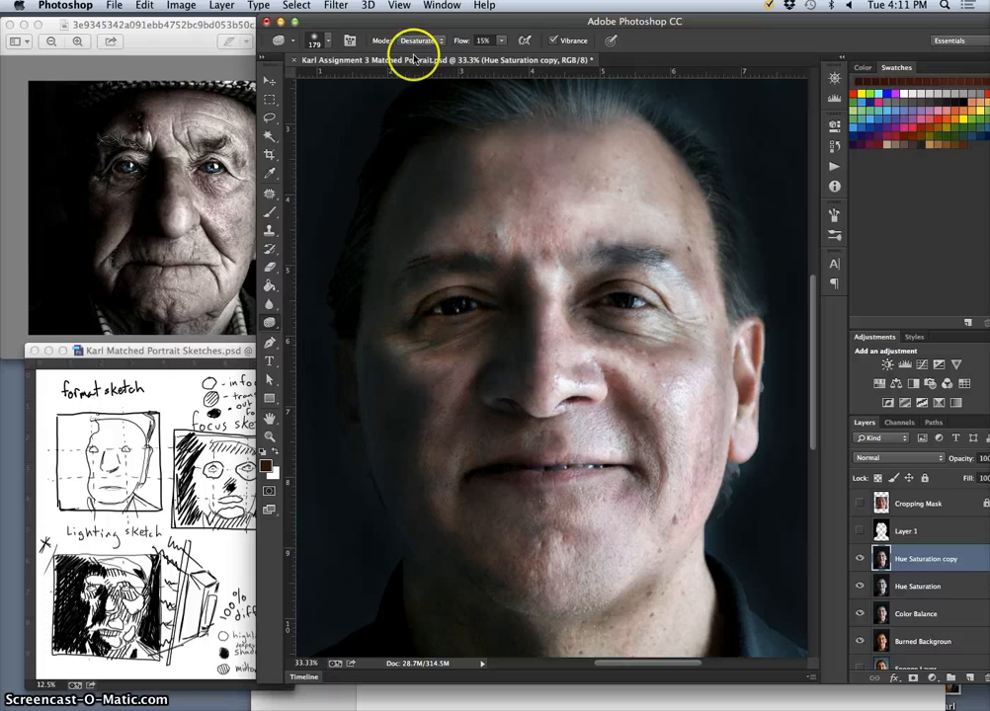
pyautogui.click(328, 41)
pyautogui.click(365, 84)
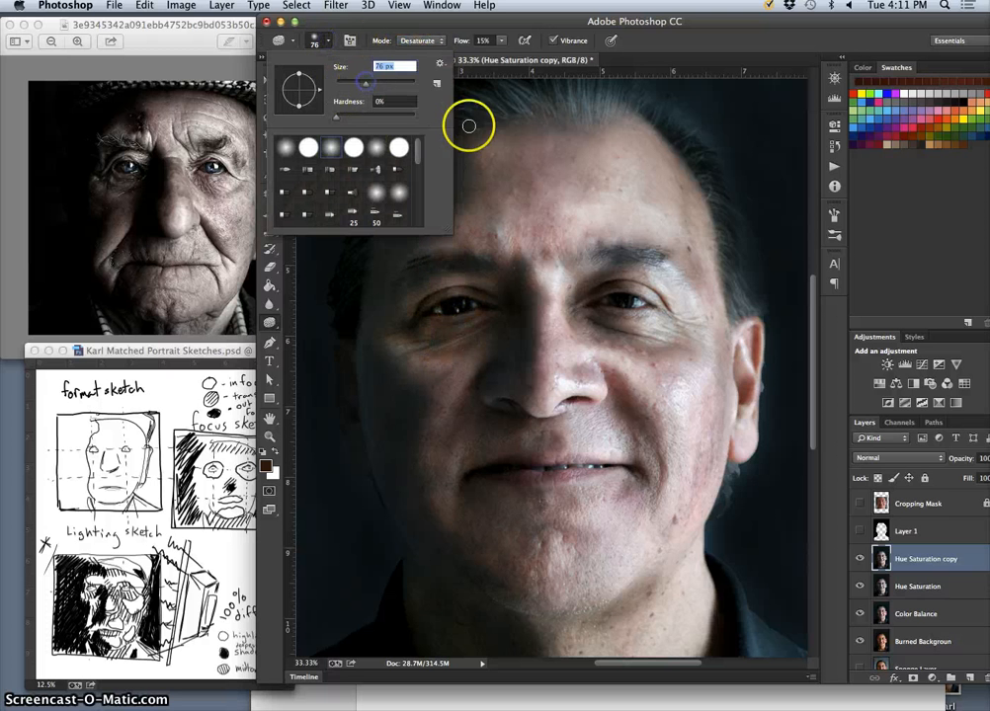
pyautogui.click(501, 41)
pyautogui.moveTo(502, 56); pyautogui.dragTo(511, 58)
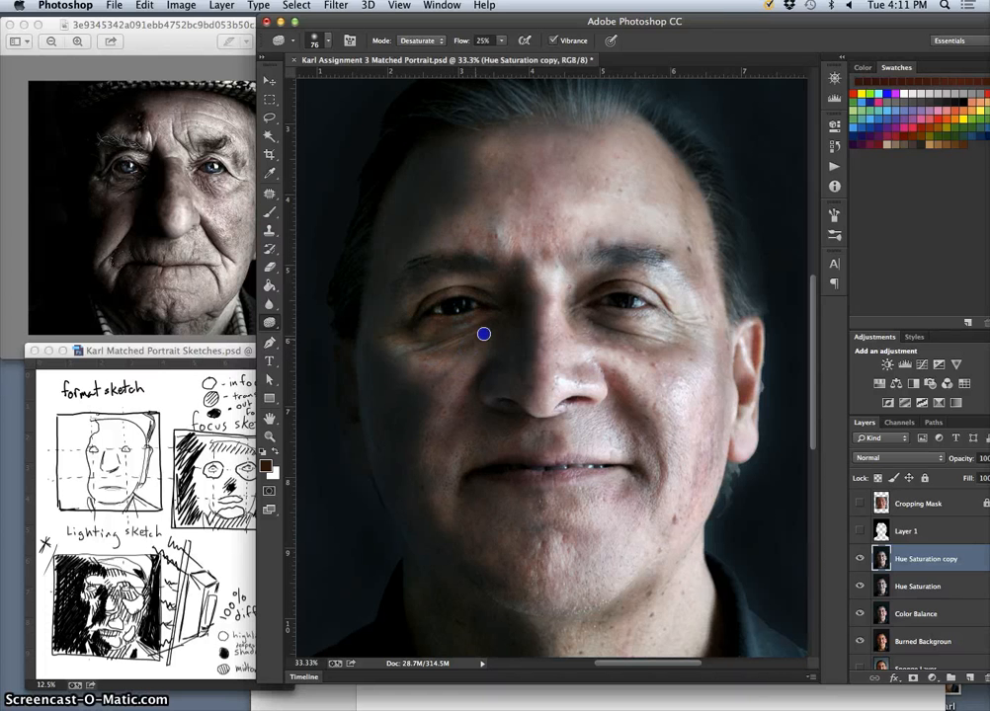
# Desaturate the warm skin around and below the eye on the shadow side of the face.
pyautogui.moveTo(455, 338)
pyautogui.mouseDown()
pyautogui.moveTo(464, 331)
pyautogui.moveTo(403, 335)
pyautogui.mouseUp()
pyautogui.moveTo(458, 312)
pyautogui.mouseDown()
pyautogui.moveTo(432, 318)
pyautogui.moveTo(476, 316)
pyautogui.moveTo(418, 314)
pyautogui.moveTo(402, 336)
pyautogui.moveTo(389, 336)
pyautogui.moveTo(454, 351)
pyautogui.mouseUp()
pyautogui.click(431, 319)
pyautogui.moveTo(493, 313); pyautogui.dragTo(497, 316)
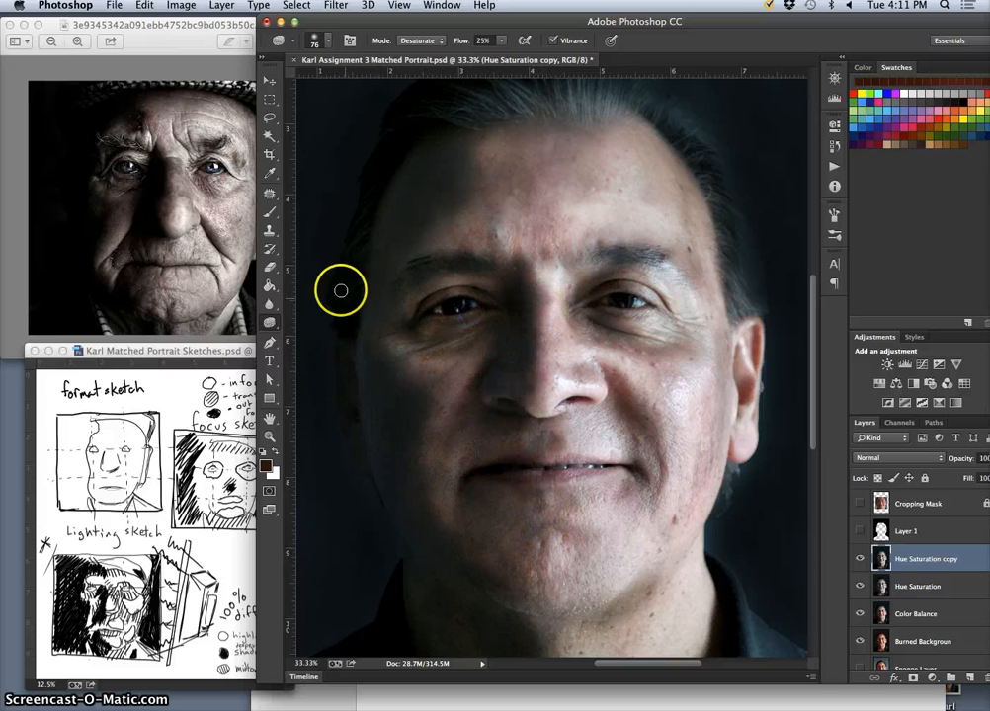
# Dodge the highlights in the shadow-side eye using the Highlights range, a 94 px brush and 15% exposure.
pyautogui.moveTo(270, 316); pyautogui.dragTo(311, 319)
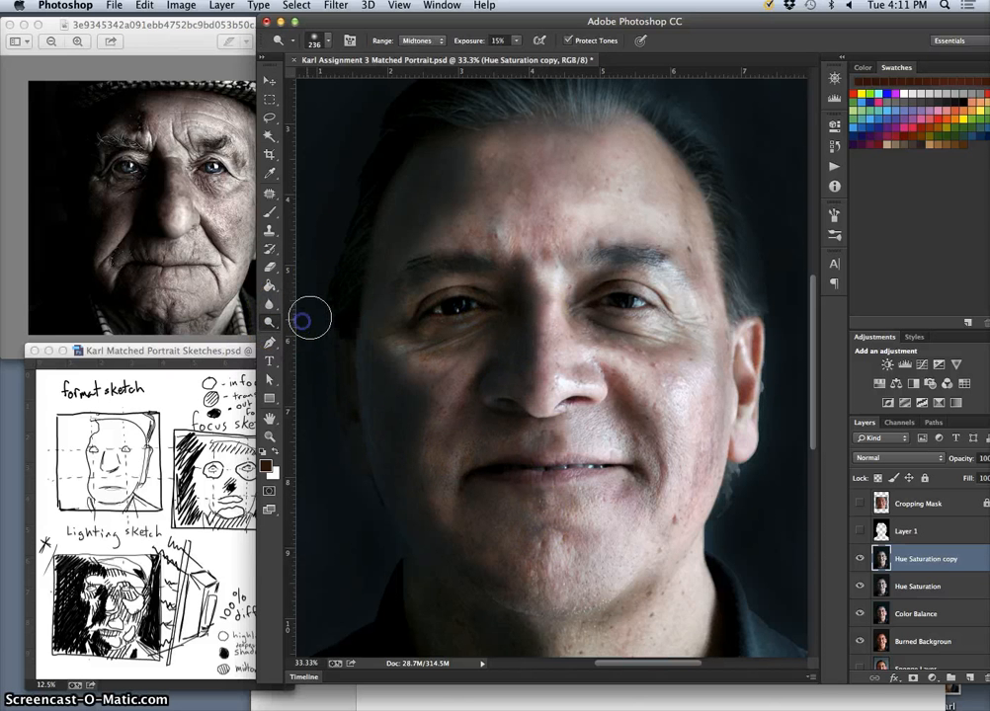
pyautogui.click(415, 41)
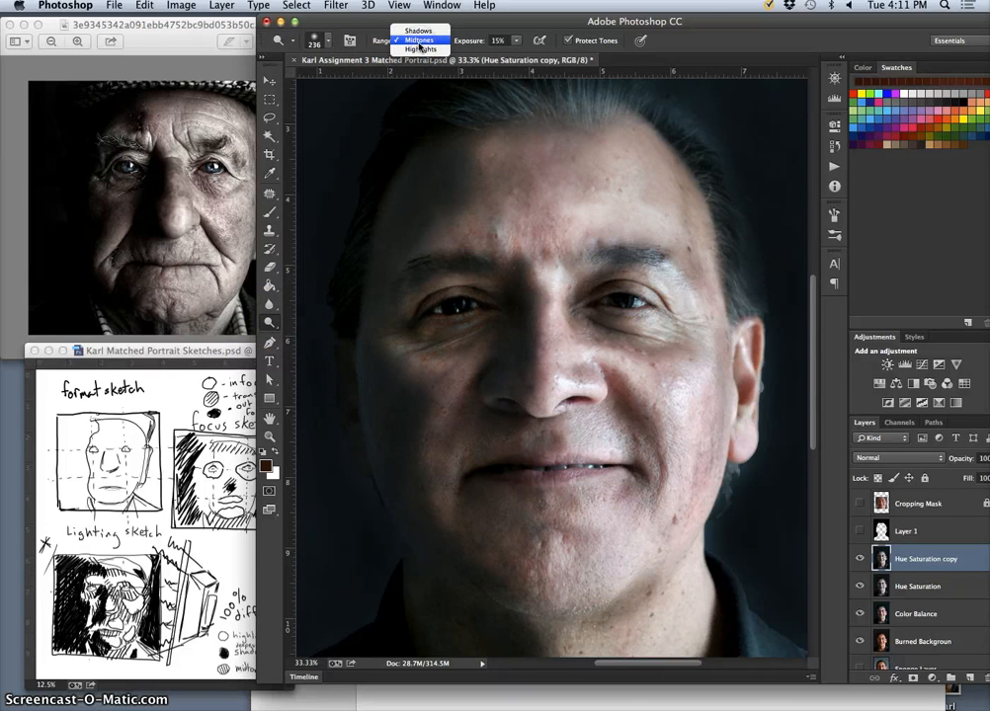
pyautogui.click(420, 51)
pyautogui.click(329, 42)
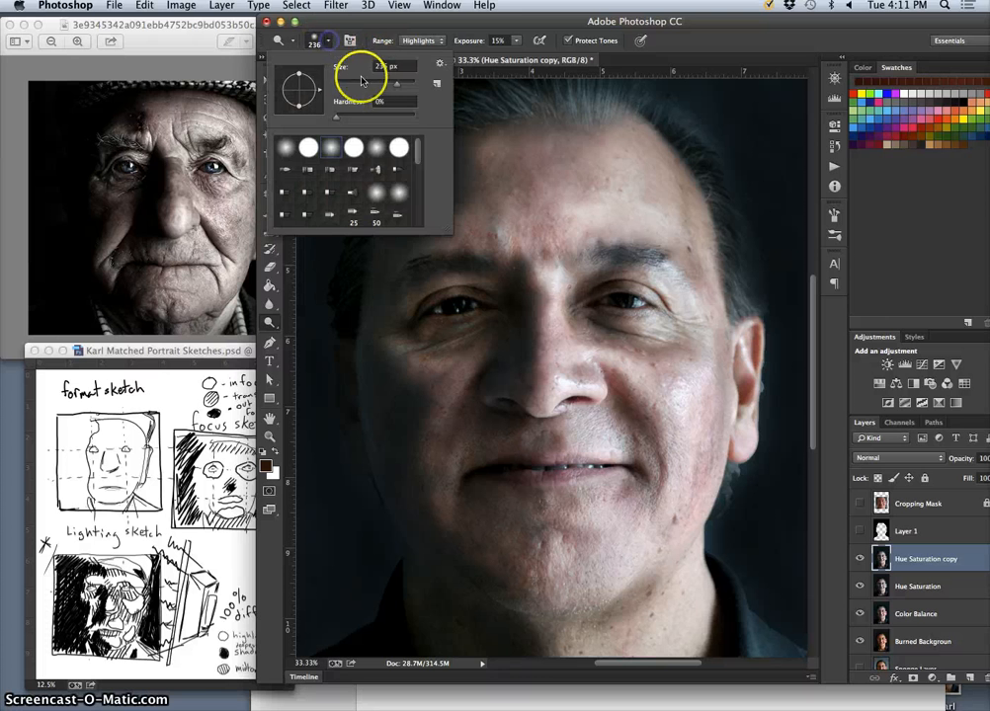
pyautogui.moveTo(373, 84); pyautogui.dragTo(368, 84)
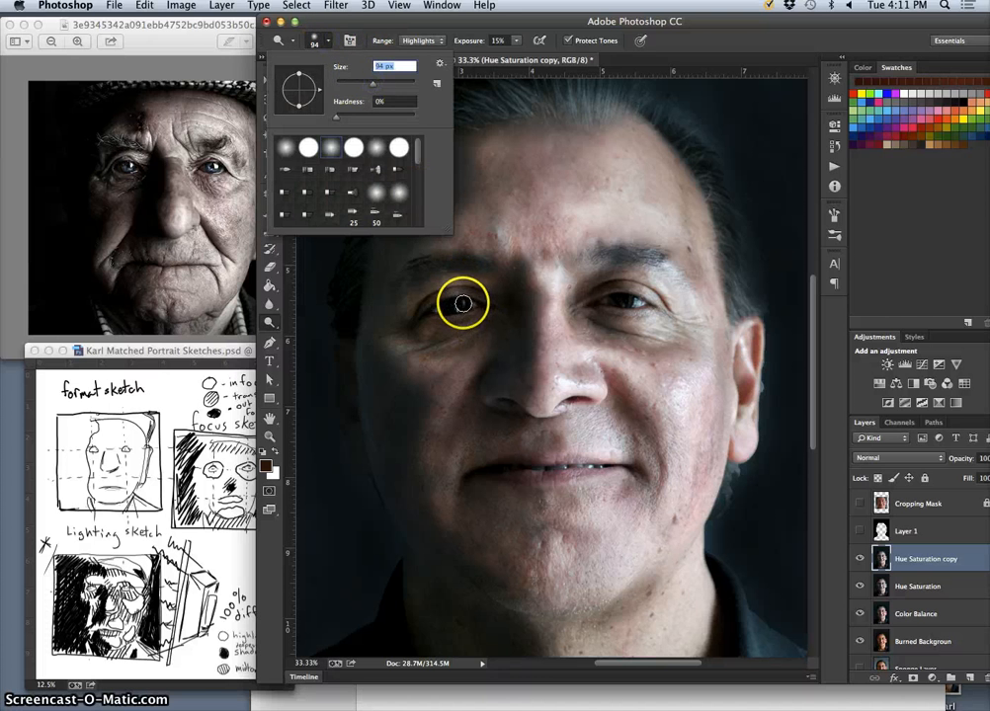
pyautogui.click(463, 305)
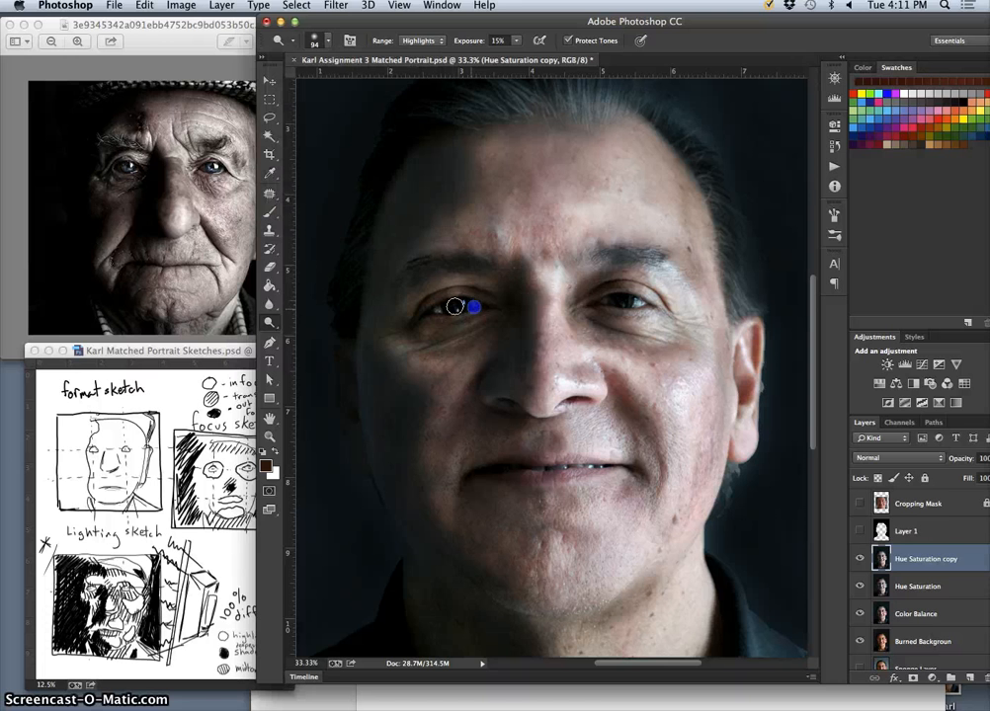
pyautogui.click(464, 308)
pyautogui.moveTo(449, 314); pyautogui.dragTo(464, 314)
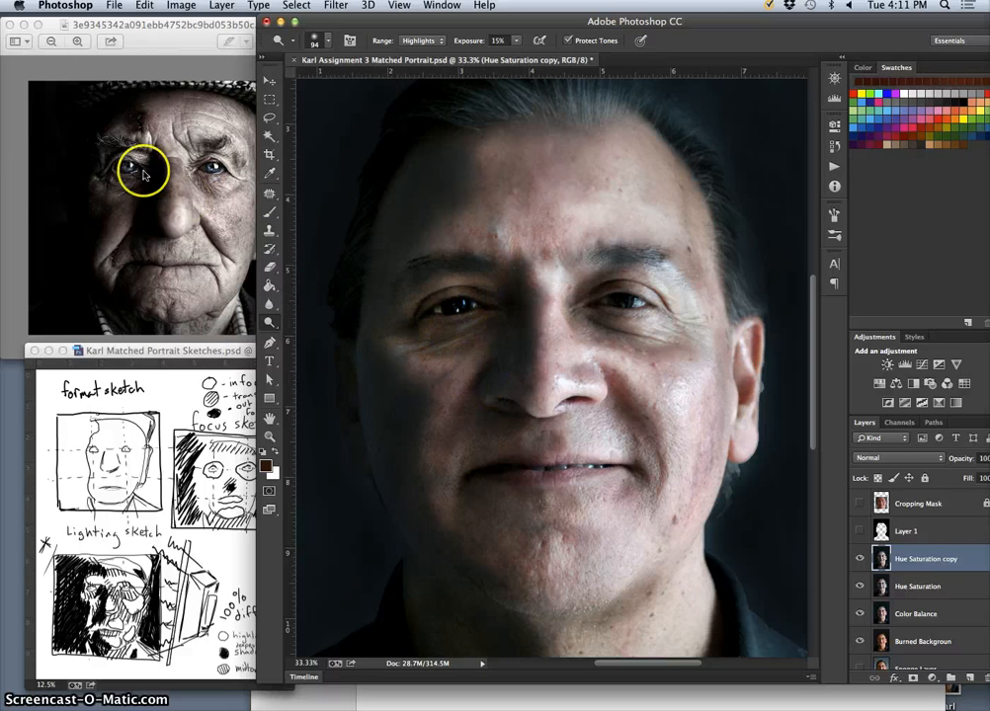
# Dodge the skin between the inner corner of the shadow-side eye and its eyebrow.
pyautogui.click(485, 284)
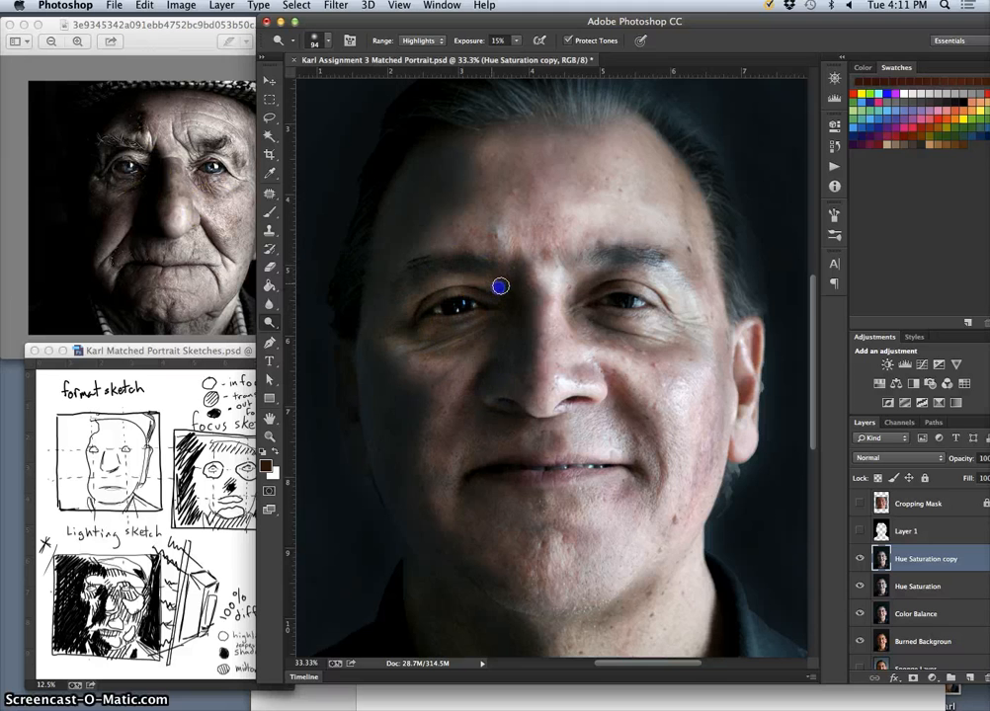
pyautogui.moveTo(507, 299); pyautogui.dragTo(495, 298)
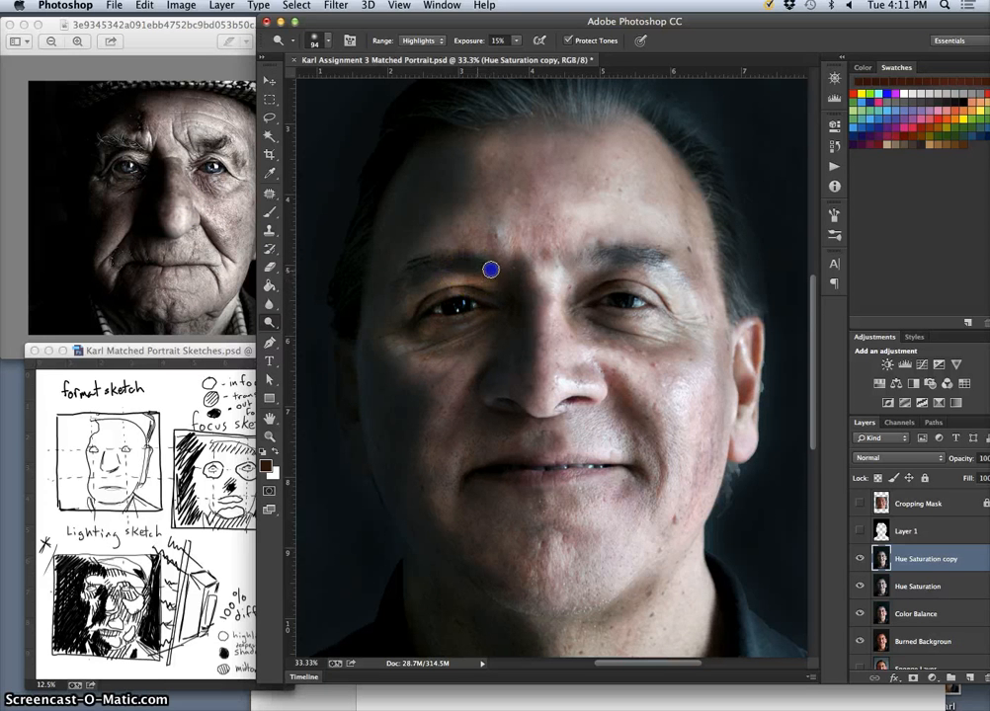
pyautogui.moveTo(498, 292); pyautogui.dragTo(508, 280)
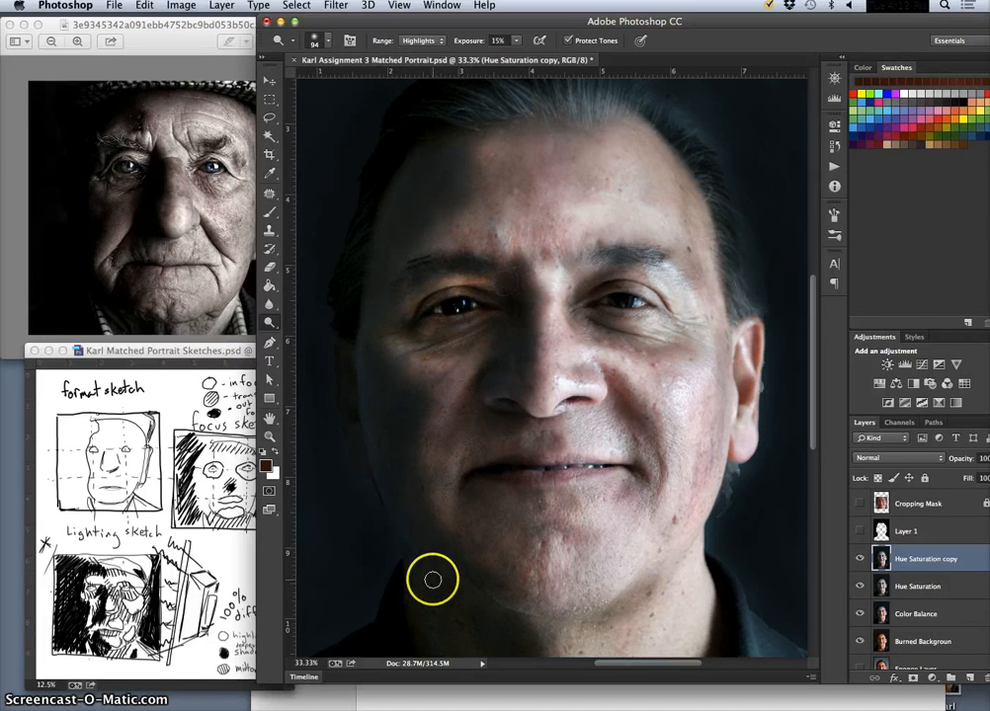
# Dodge highlights on the shadow-side cheek, beside the mouth corner and down the center of the chin.
pyautogui.moveTo(445, 408); pyautogui.dragTo(430, 454)
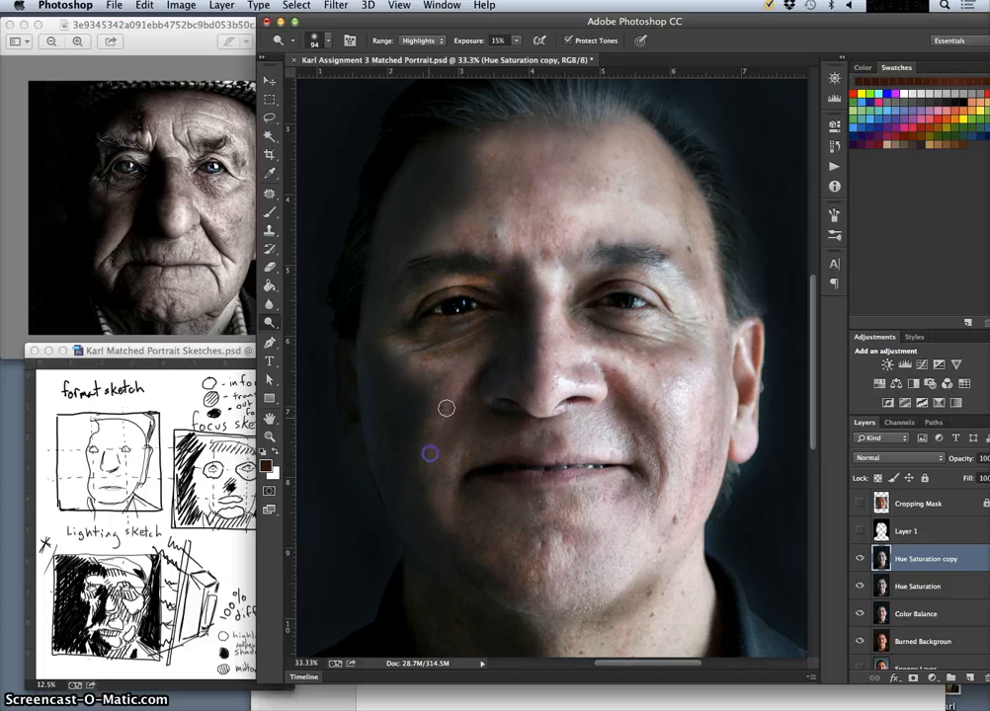
pyautogui.moveTo(450, 409); pyautogui.dragTo(444, 425)
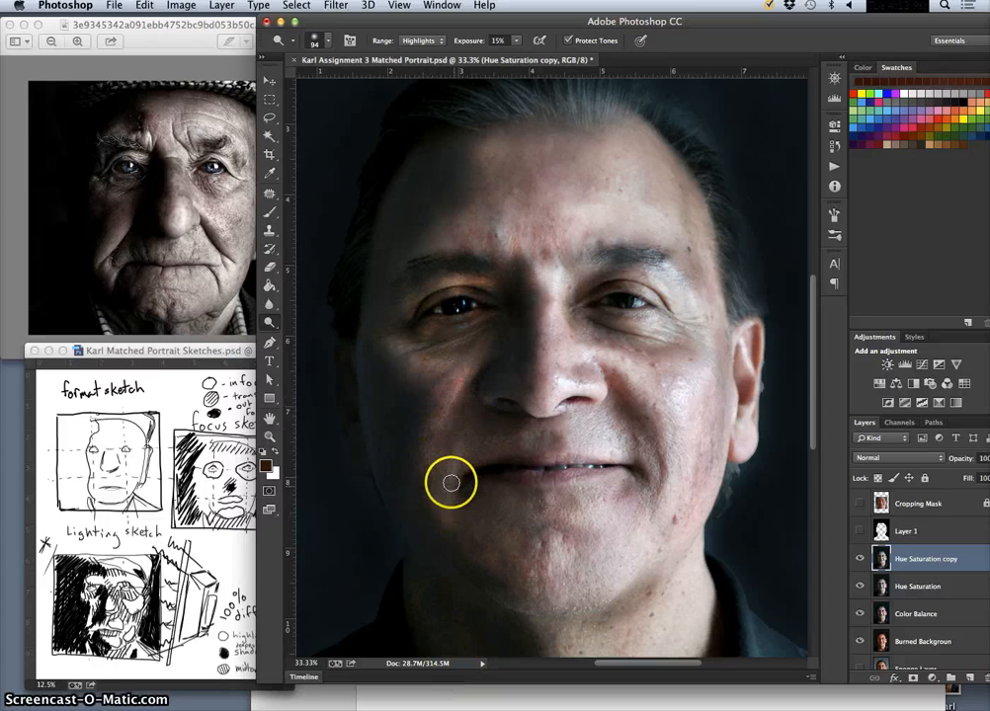
pyautogui.moveTo(447, 480)
pyautogui.mouseDown()
pyautogui.moveTo(463, 450)
pyautogui.moveTo(436, 497)
pyautogui.moveTo(462, 444)
pyautogui.moveTo(430, 470)
pyautogui.mouseUp()
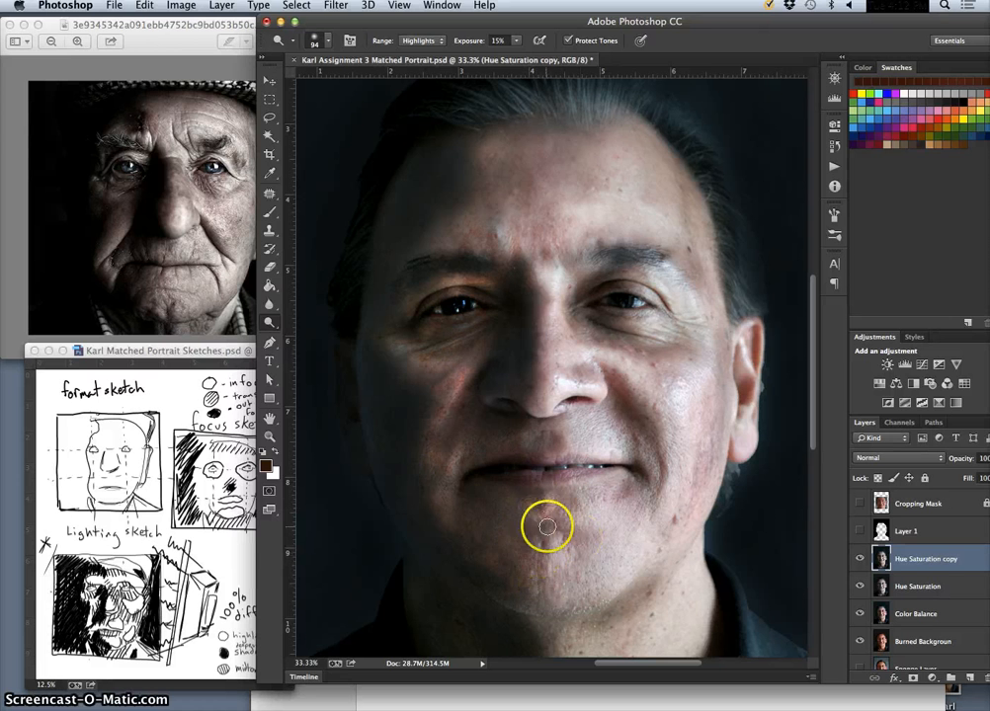
pyautogui.moveTo(548, 526); pyautogui.dragTo(513, 541)
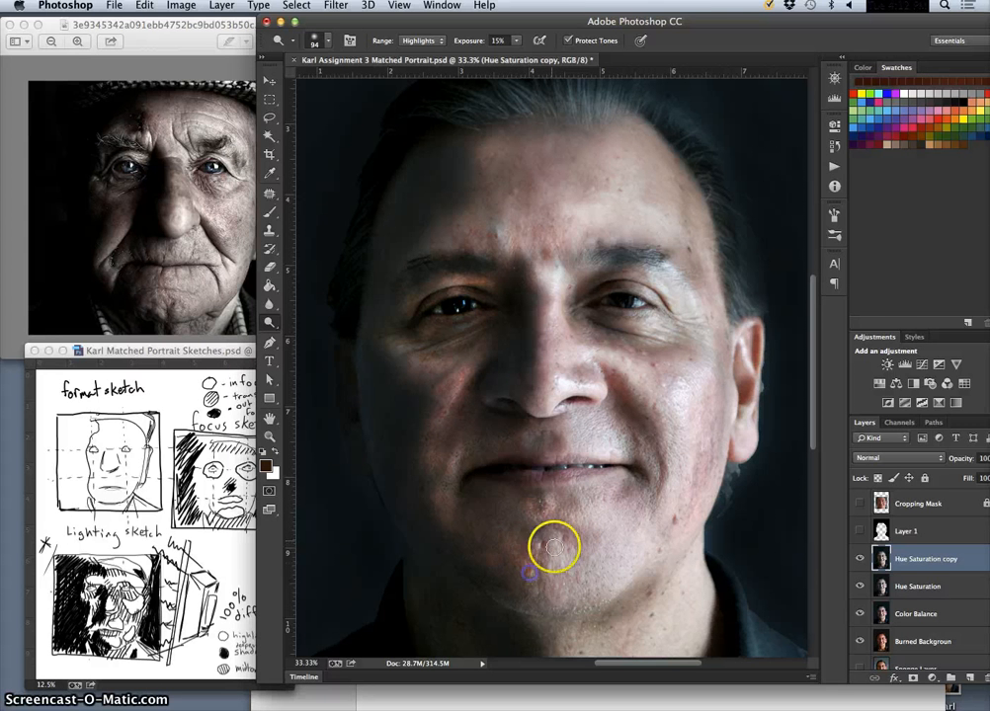
pyautogui.moveTo(564, 580); pyautogui.dragTo(558, 578)
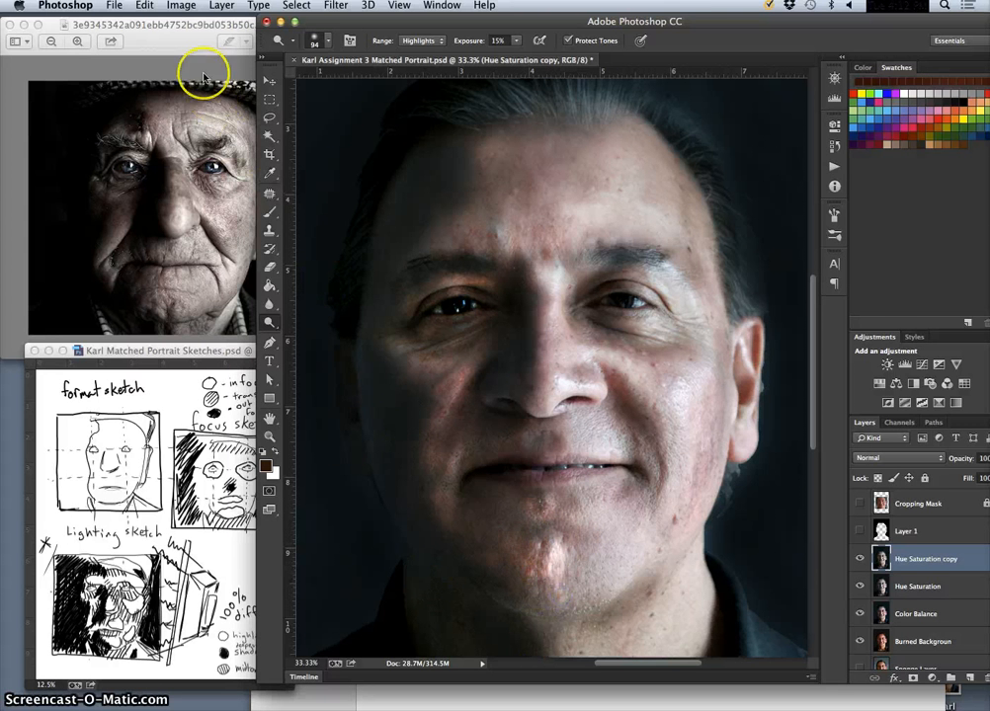
# Desaturate the reddish dodged highlights on the chin with the Sponge tool at 76 px and 25% flow.
pyautogui.moveTo(270, 292); pyautogui.dragTo(326, 352)
pyautogui.moveTo(556, 549); pyautogui.dragTo(556, 549)
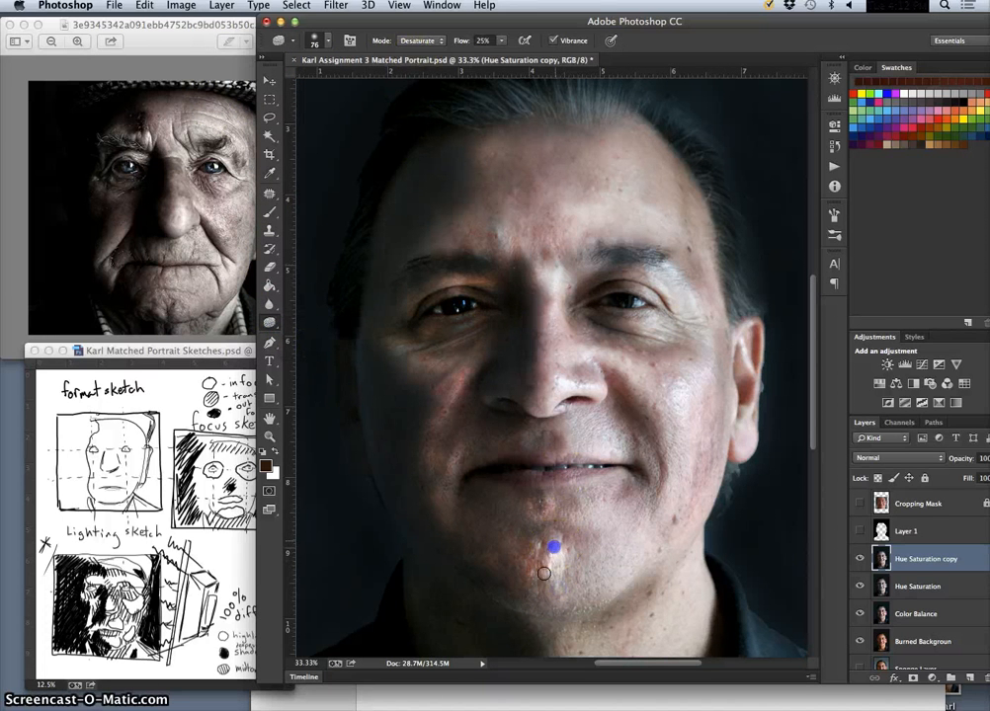
pyautogui.moveTo(535, 558); pyautogui.dragTo(546, 548)
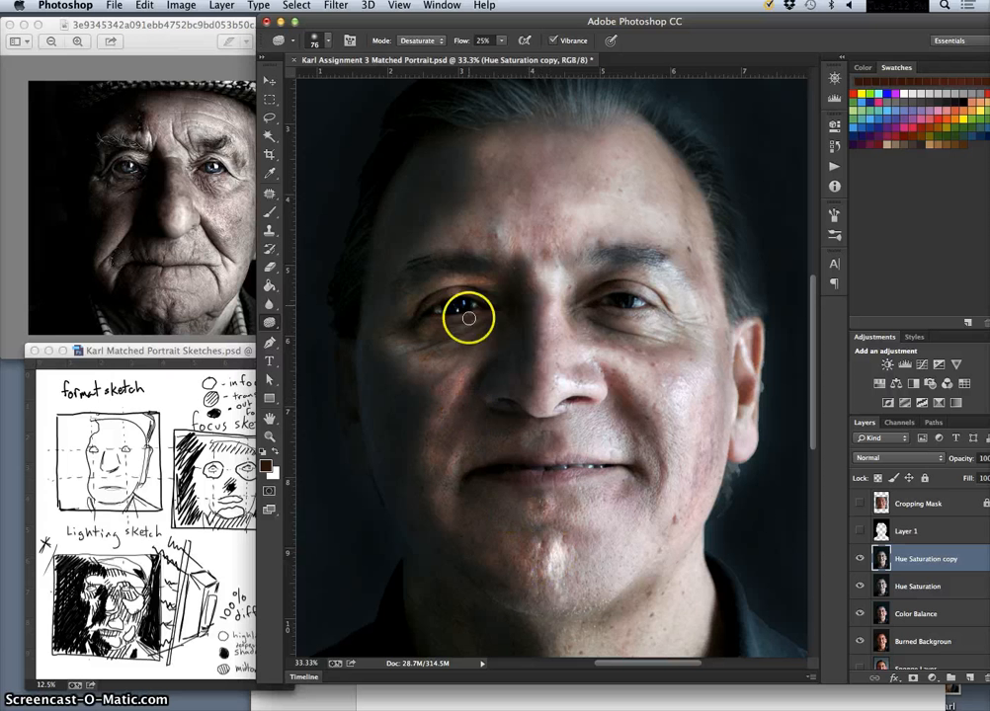
# Desaturate the warm skin around the shadow-side eye, down the cheek beside the nose and on to the chin.
pyautogui.moveTo(469, 318); pyautogui.dragTo(469, 284)
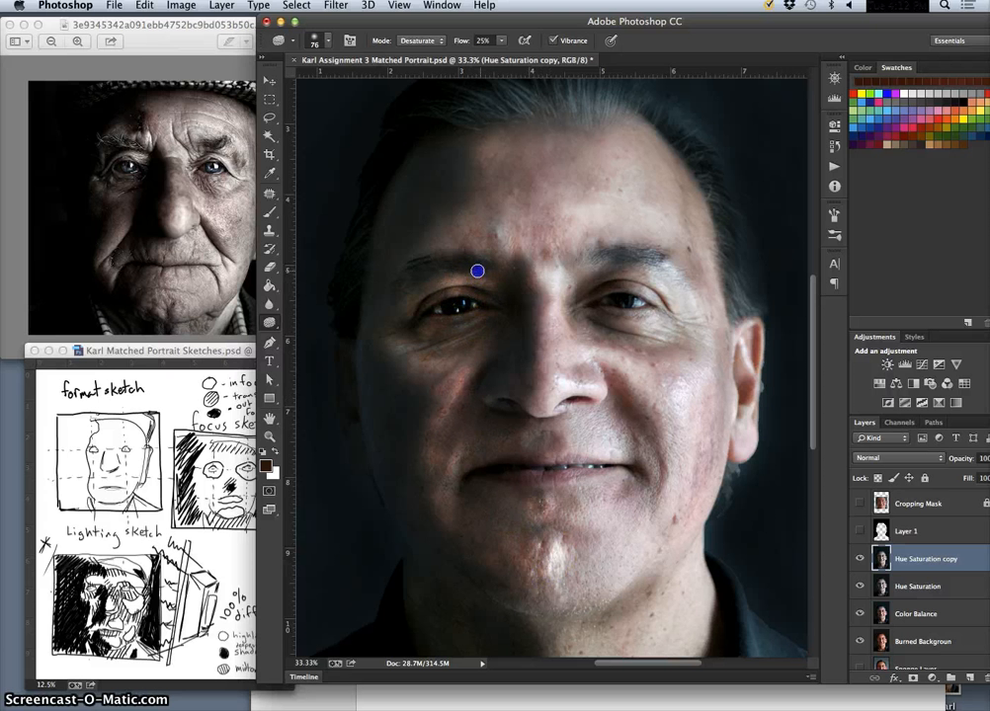
pyautogui.moveTo(469, 280)
pyautogui.mouseDown()
pyautogui.moveTo(424, 324)
pyautogui.moveTo(437, 333)
pyautogui.moveTo(427, 380)
pyautogui.mouseUp()
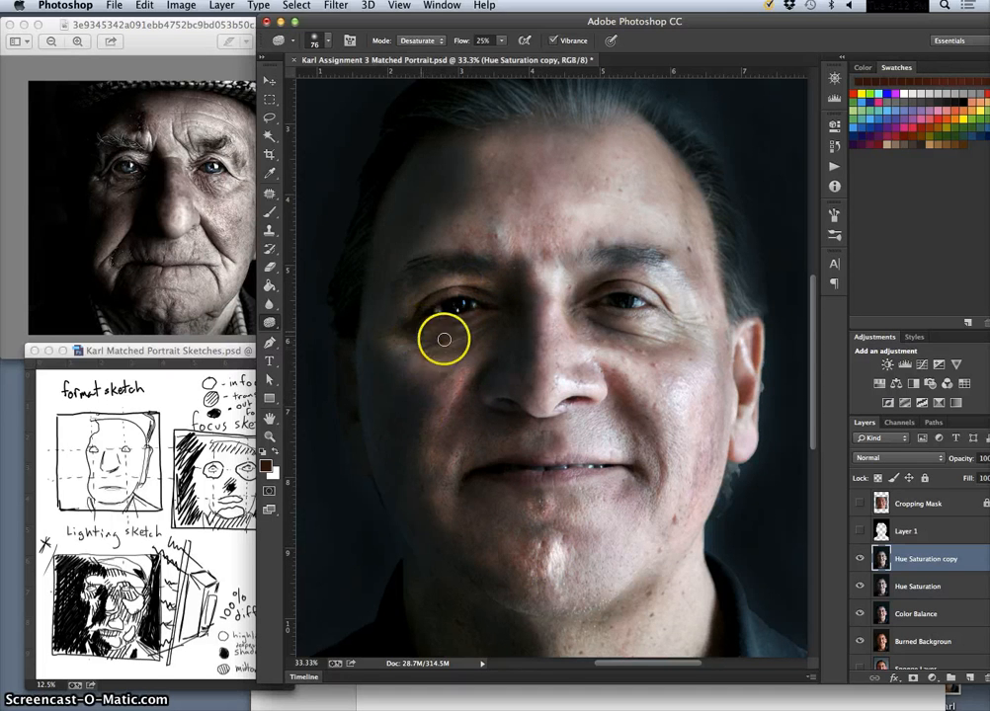
pyautogui.moveTo(420, 336)
pyautogui.mouseDown()
pyautogui.moveTo(454, 396)
pyautogui.moveTo(446, 472)
pyautogui.mouseUp()
pyautogui.moveTo(457, 388); pyautogui.dragTo(471, 365)
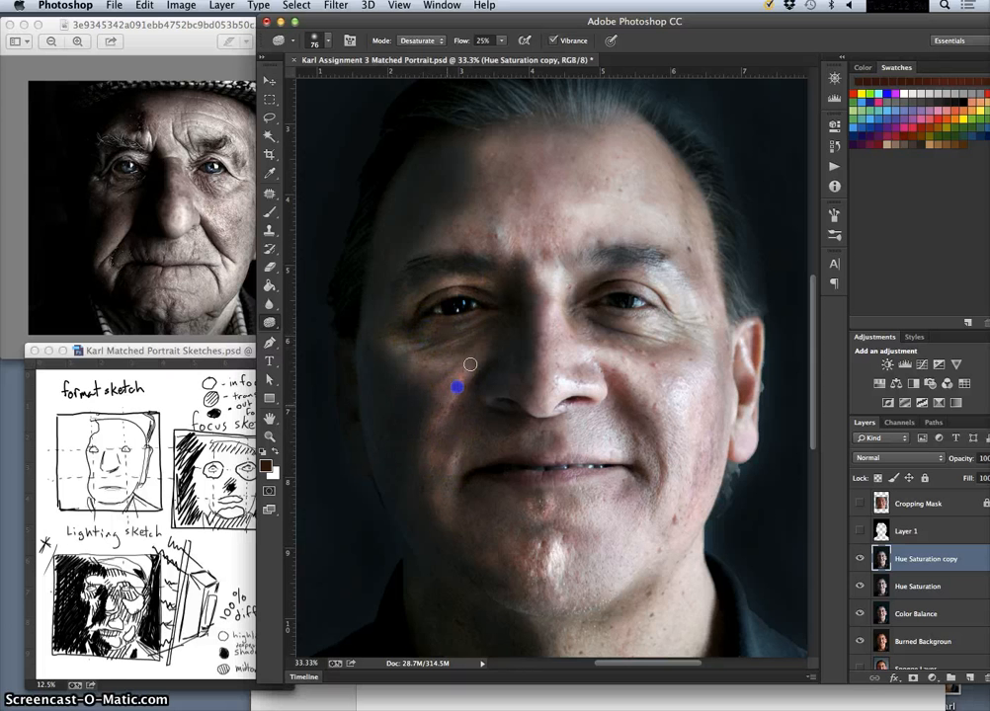
pyautogui.click(413, 338)
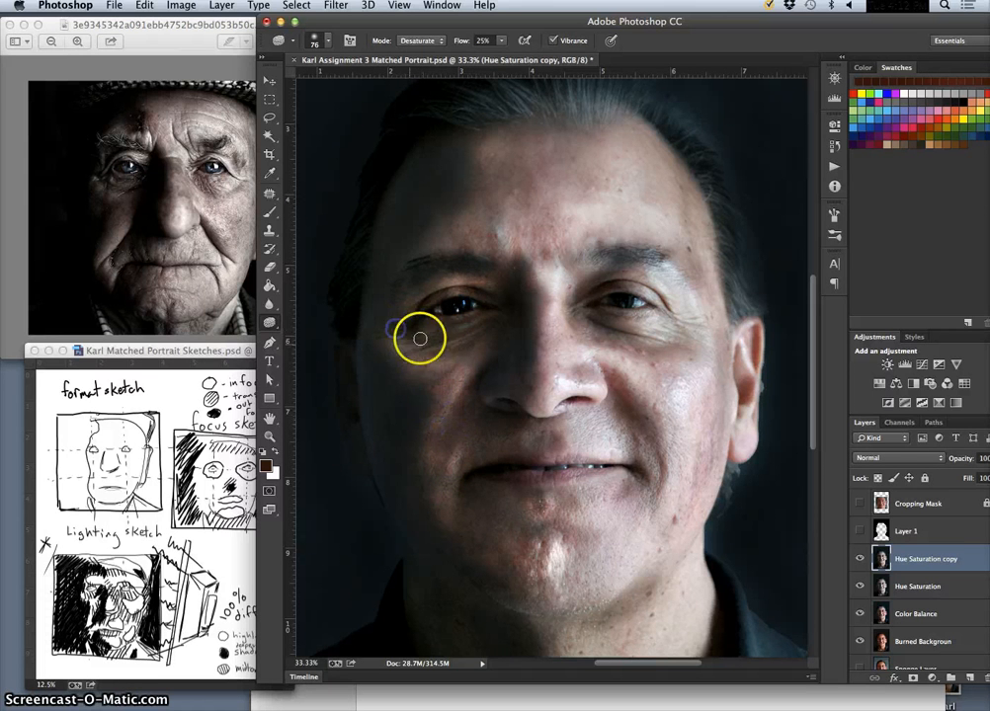
pyautogui.moveTo(419, 339)
pyautogui.mouseDown()
pyautogui.moveTo(548, 603)
pyautogui.moveTo(550, 560)
pyautogui.mouseUp()
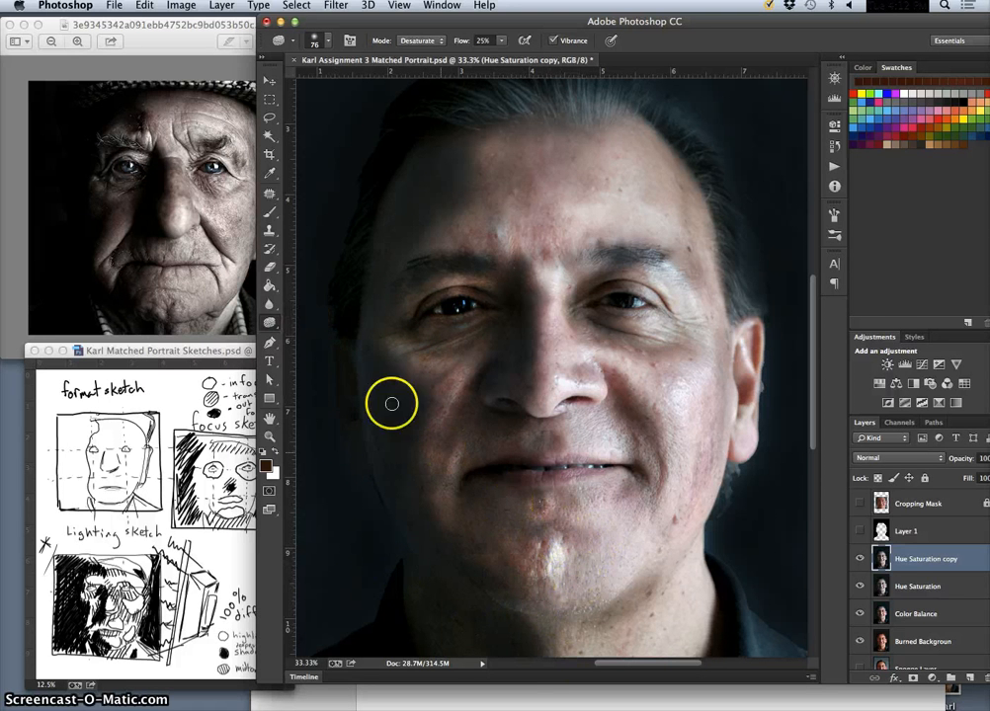
# Burn the bright chin highlight and the area below it with a 143 px brush, Midtones range and 19% exposure.
pyautogui.click(273, 328)
pyautogui.click(311, 337)
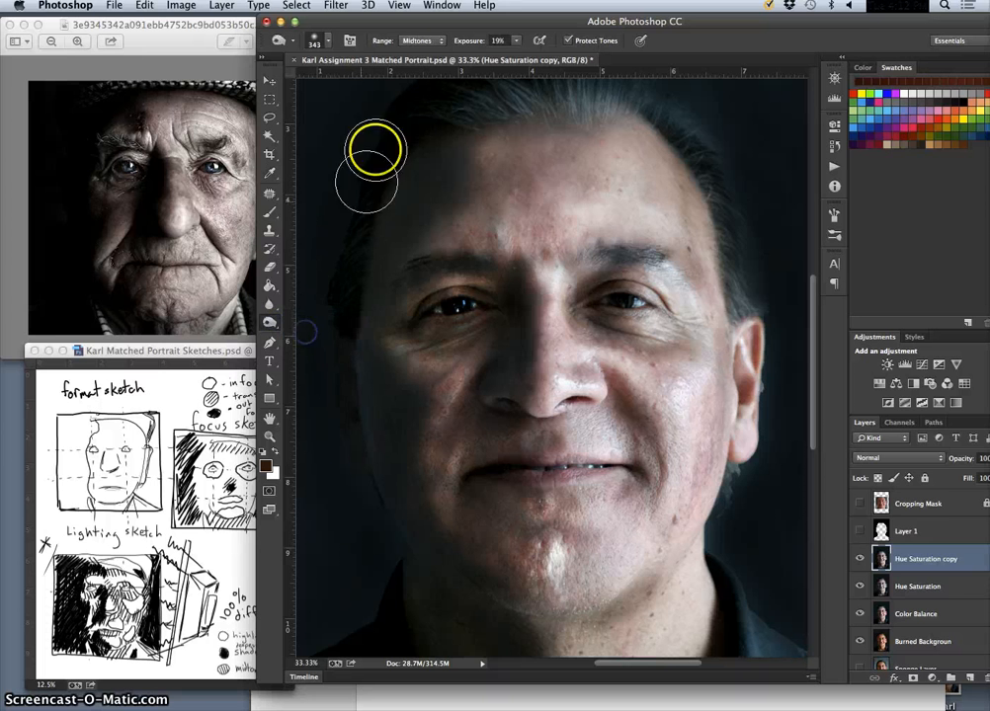
pyautogui.click(318, 41)
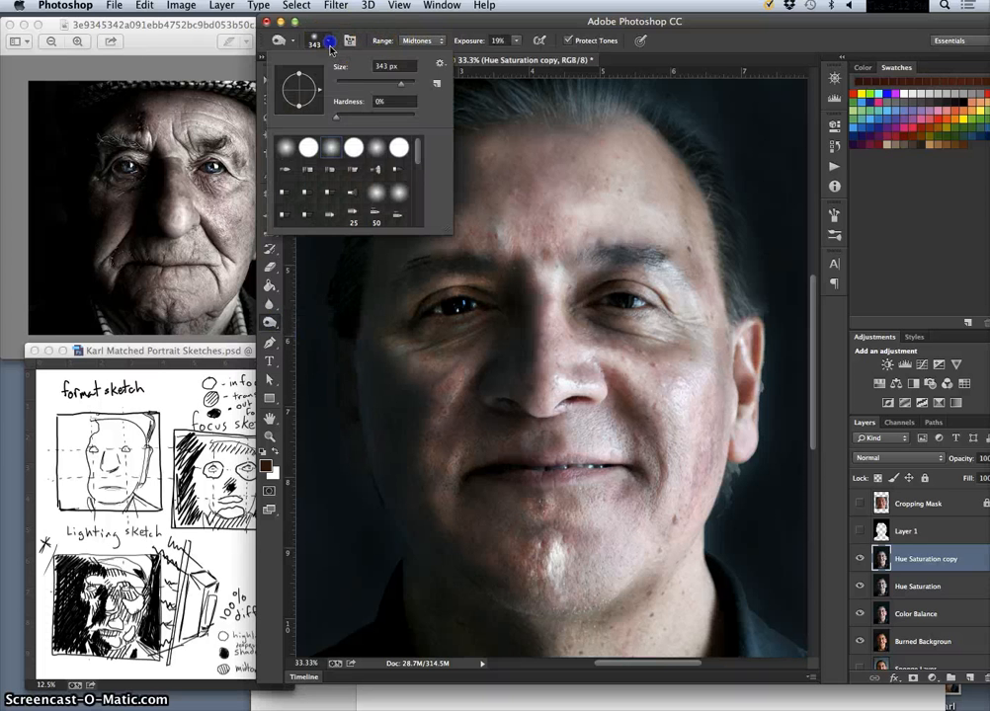
pyautogui.click(384, 85)
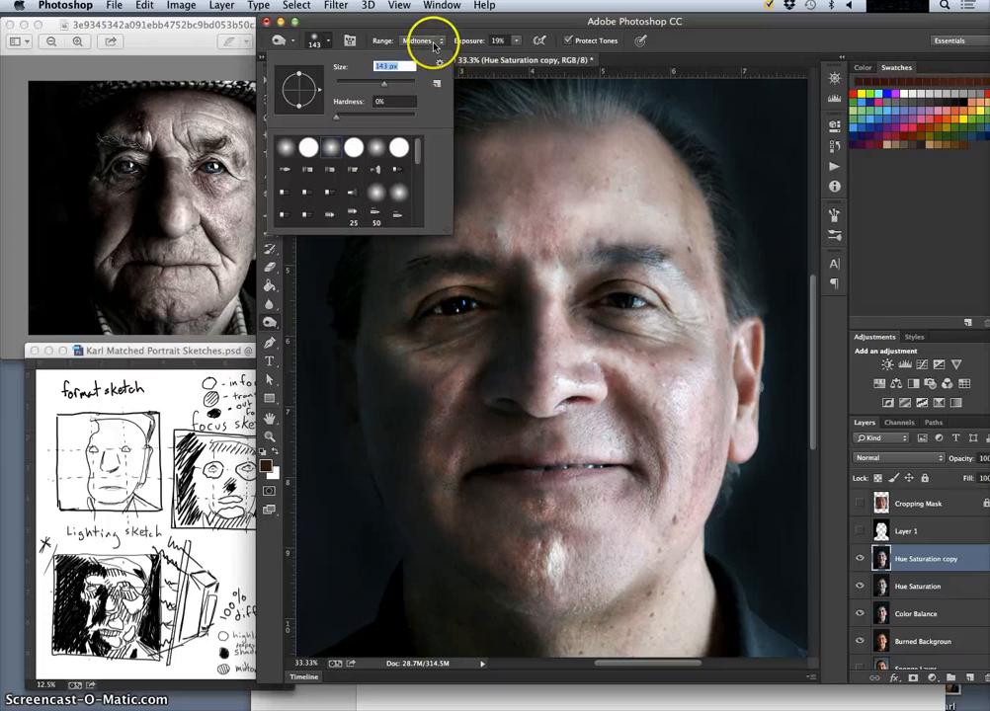
pyautogui.click(555, 550)
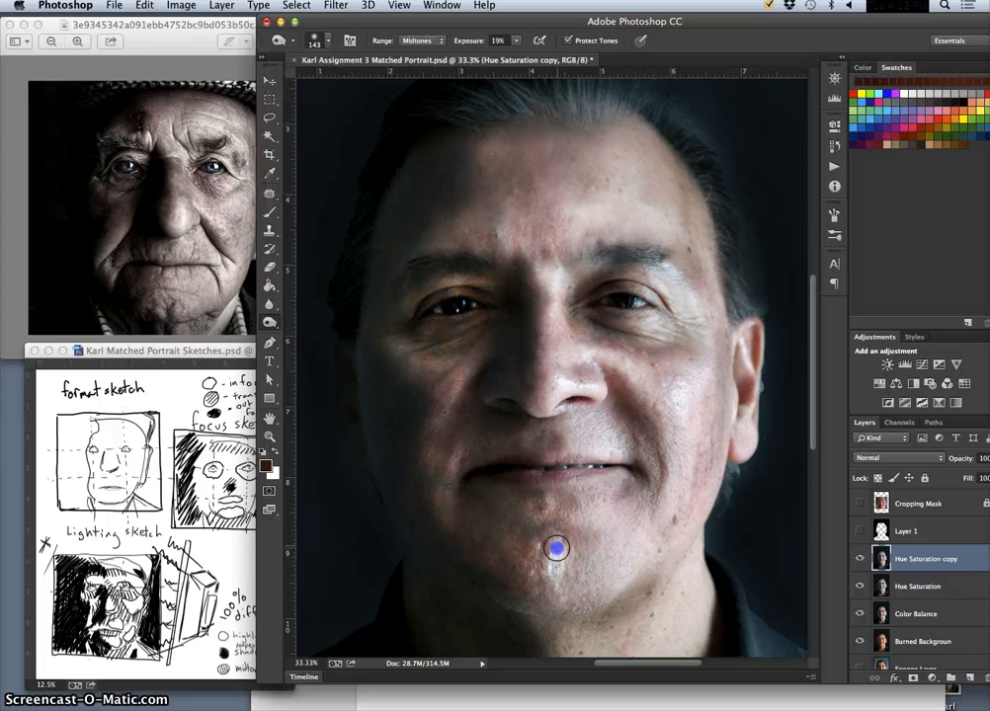
pyautogui.moveTo(554, 550)
pyautogui.mouseDown()
pyautogui.moveTo(532, 618)
pyautogui.moveTo(626, 476)
pyautogui.moveTo(580, 575)
pyautogui.moveTo(562, 576)
pyautogui.moveTo(559, 546)
pyautogui.moveTo(537, 628)
pyautogui.mouseUp()
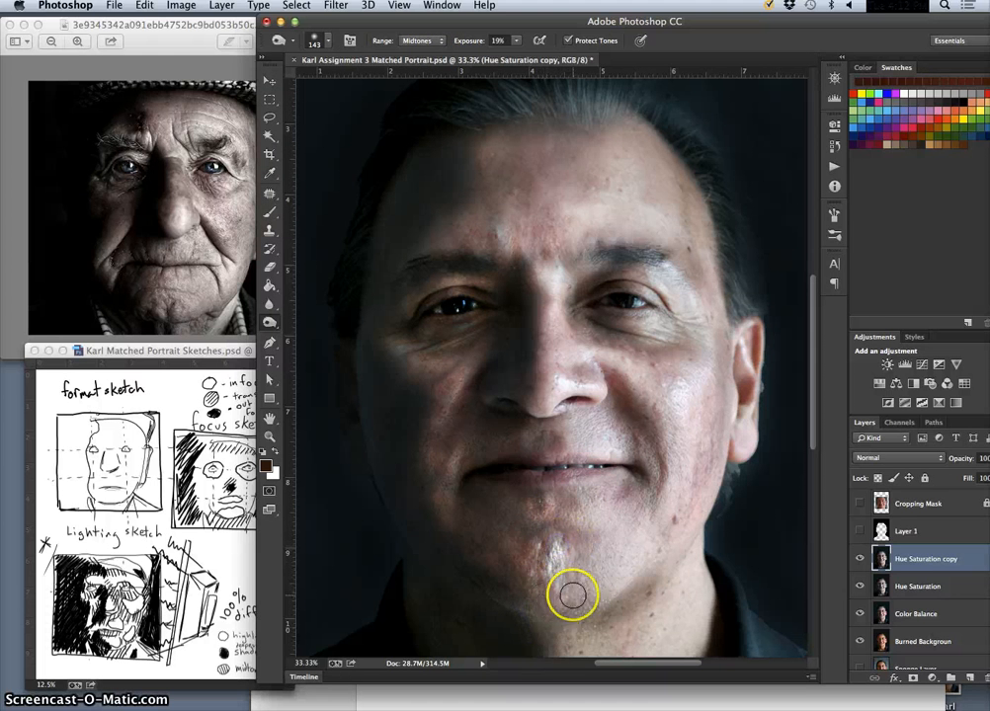
# Restore some color to the chin with the Sponge tool in Saturate mode at 76 px and 25% flow.
pyautogui.click(278, 321)
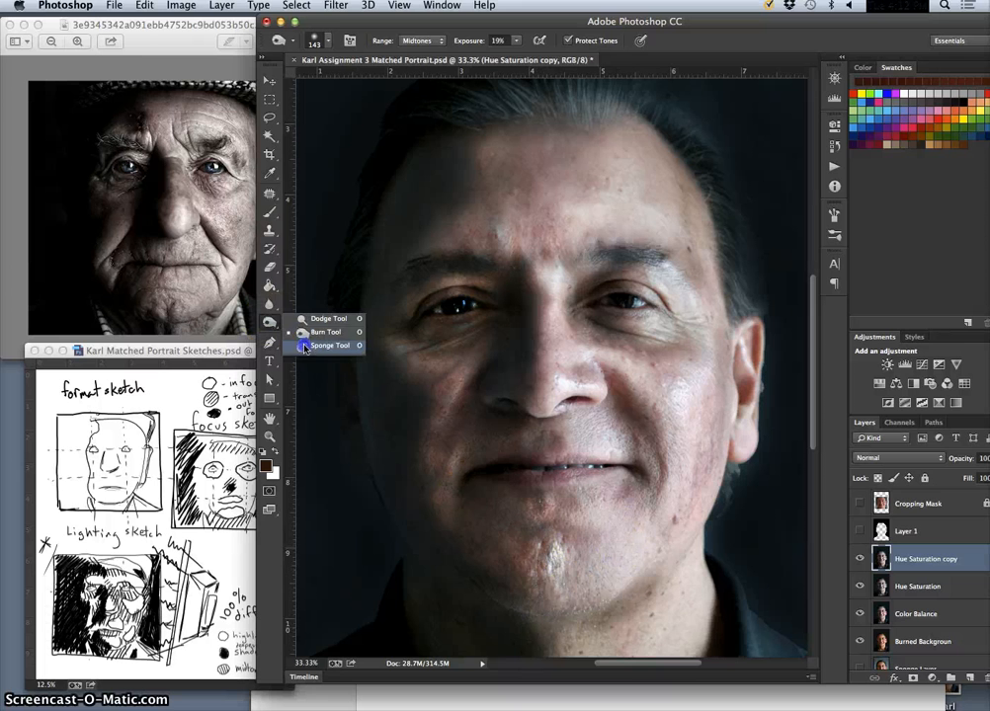
pyautogui.click(306, 345)
pyautogui.click(414, 62)
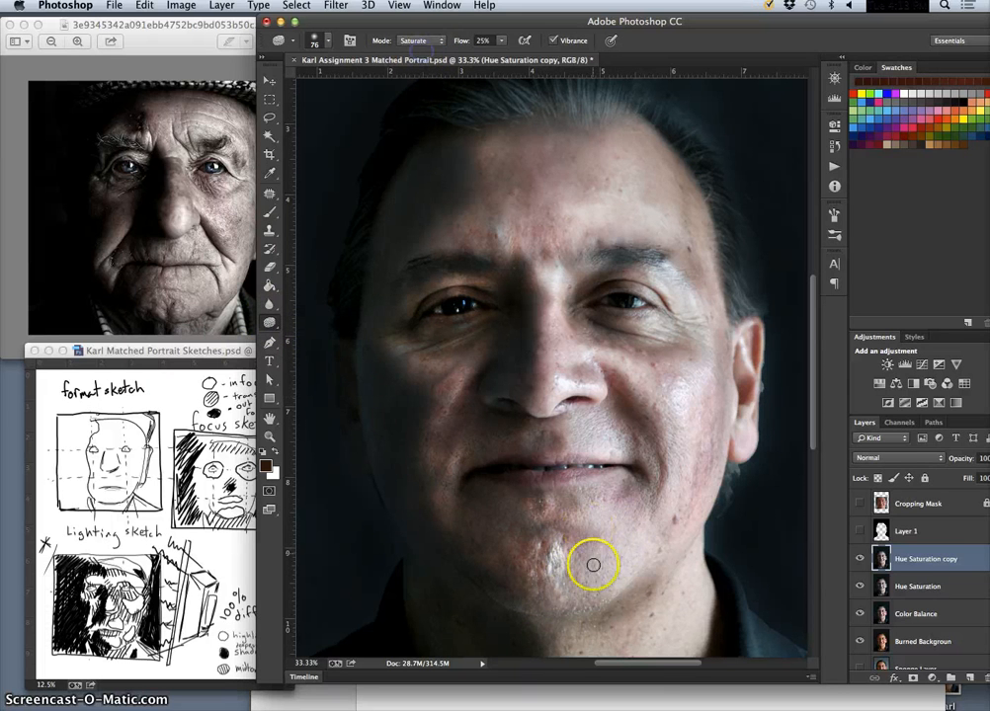
pyautogui.moveTo(591, 563); pyautogui.dragTo(556, 576)
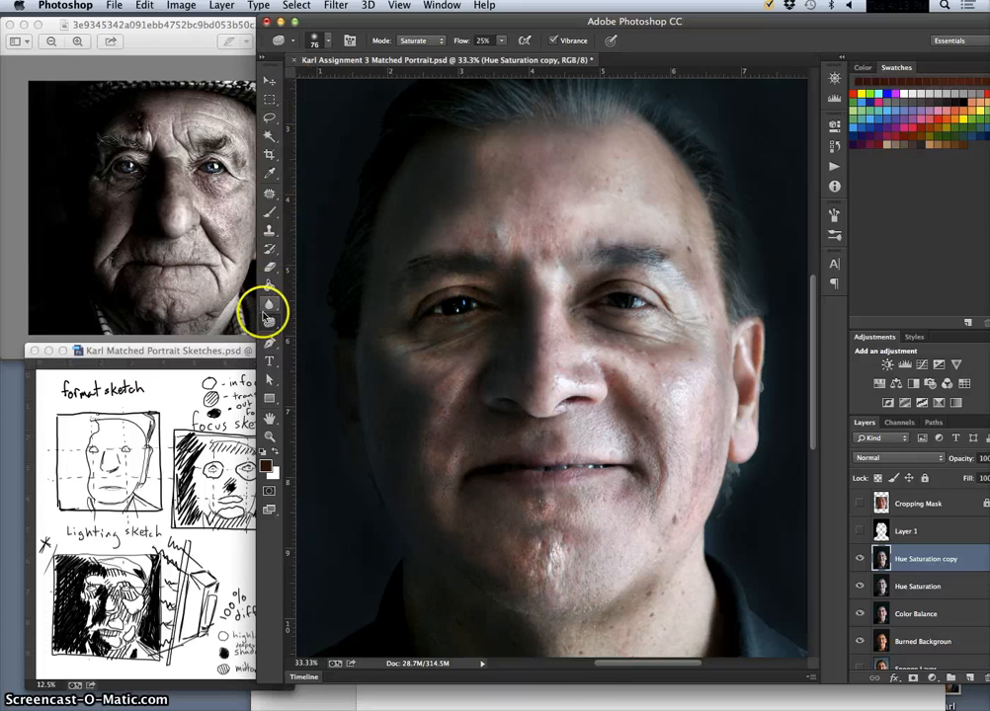
# Set the Burn tool to the Shadows range with a 143 px brush and 19% exposure.
pyautogui.click(269, 322)
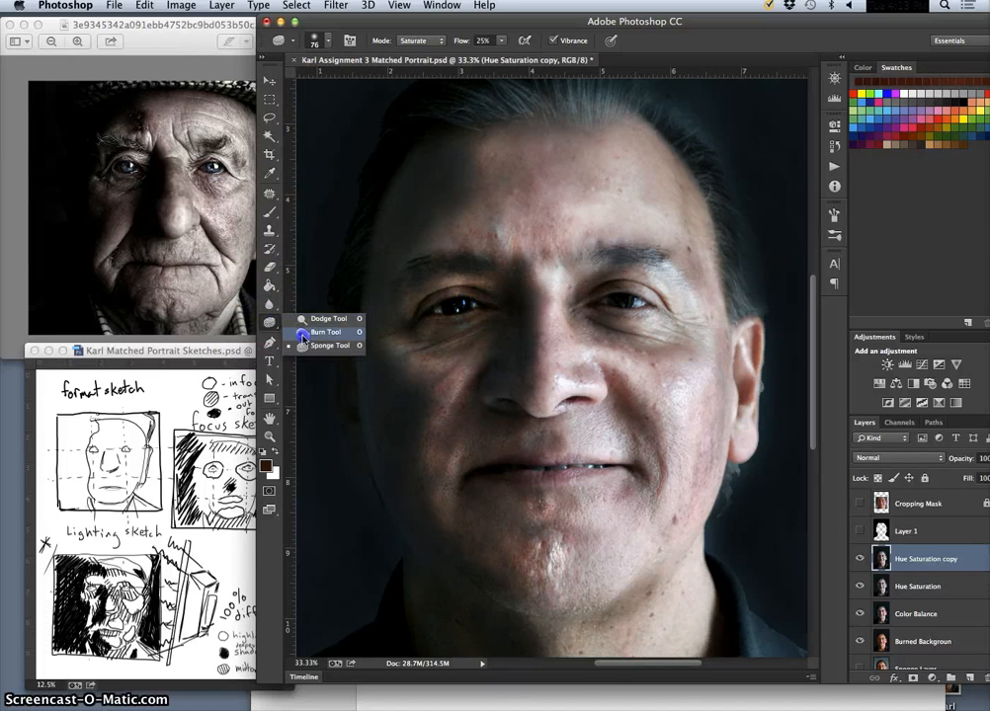
pyautogui.click(304, 334)
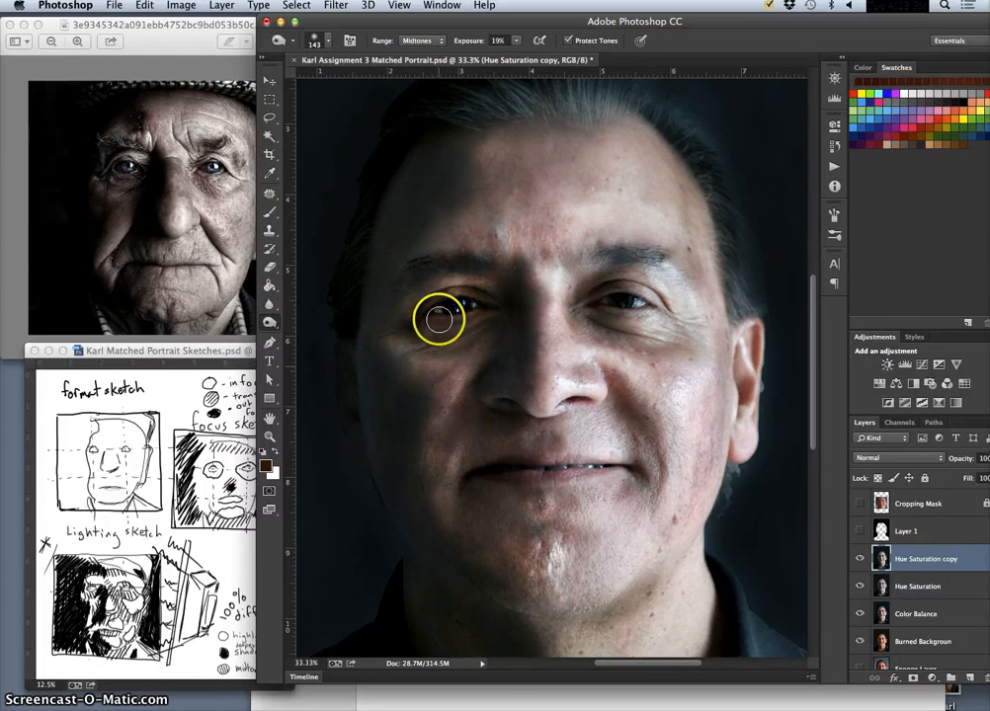
pyautogui.click(420, 41)
pyautogui.click(419, 31)
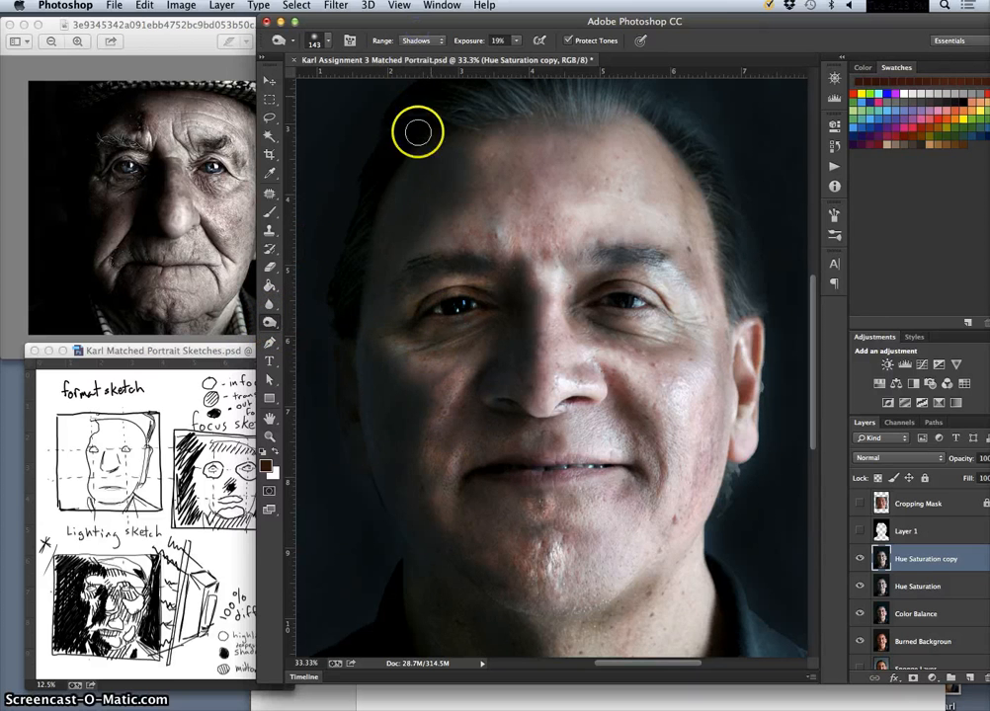